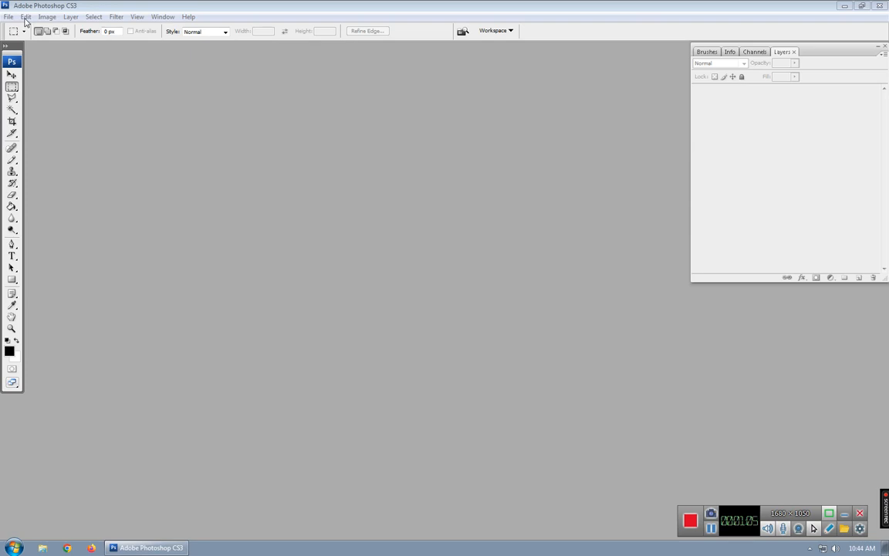
Open the General preferences and set Image Interpolation to Nearest Neighbor (preserve hard edges)
click(26, 17)
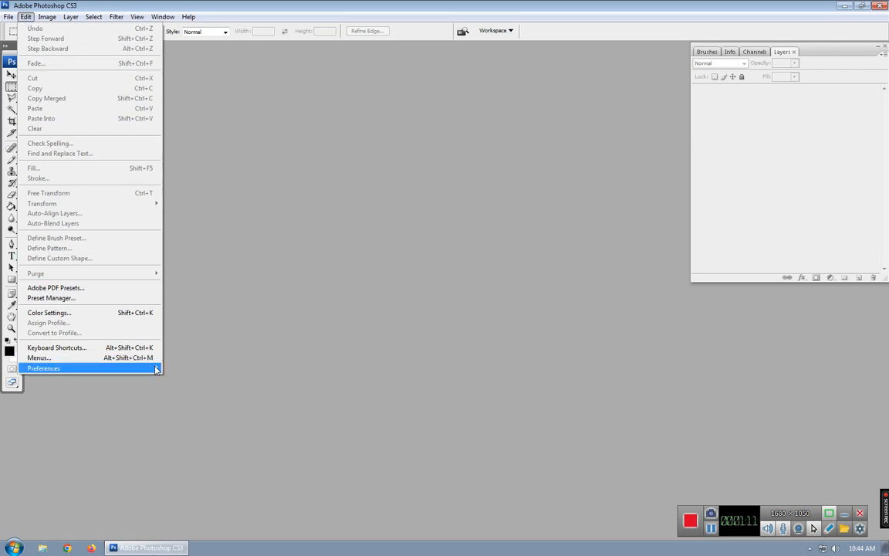
mouse_move(156, 369)
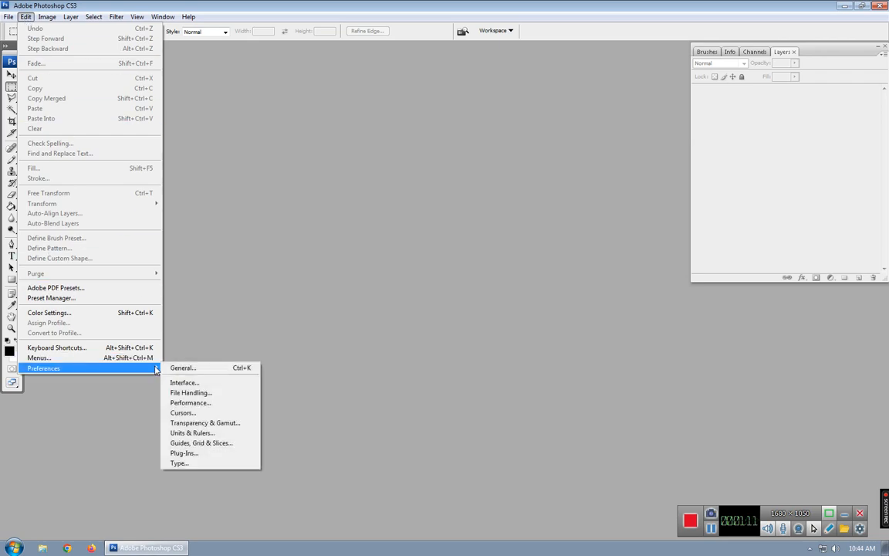
click(199, 372)
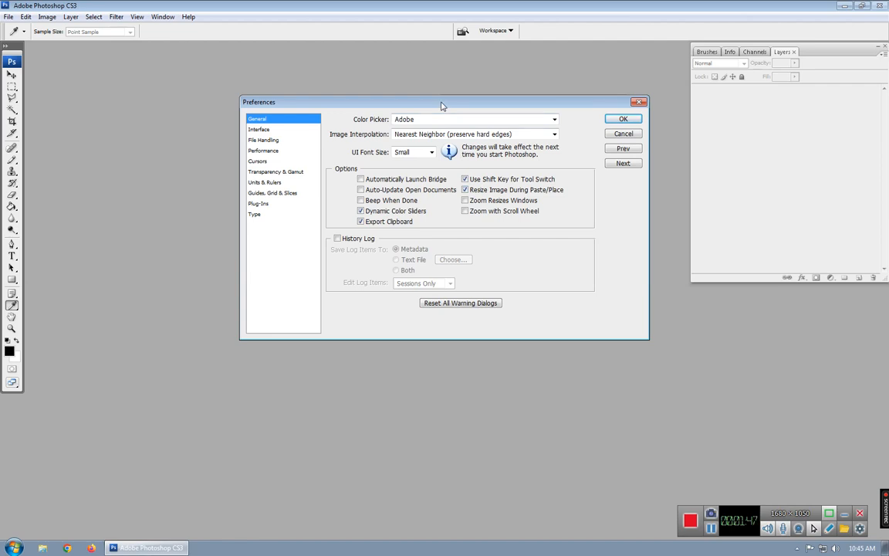
drag(442, 106, 446, 152)
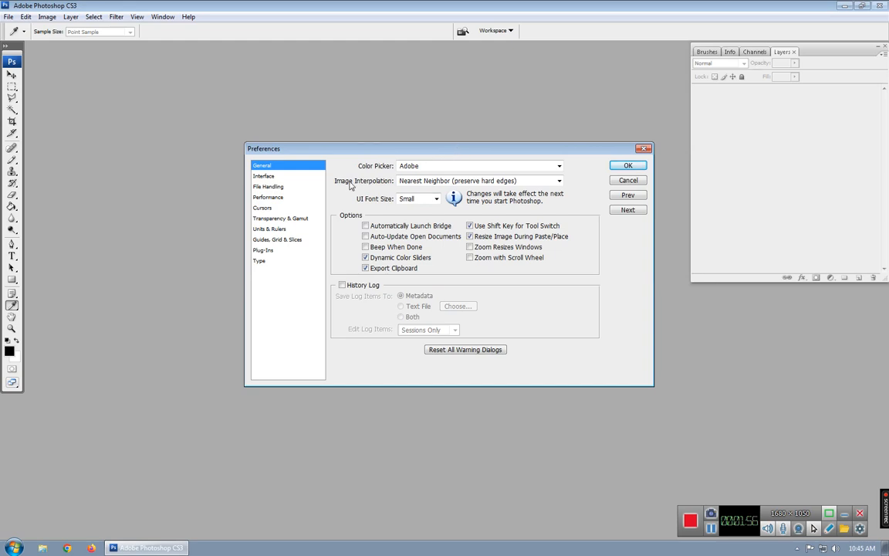
click(454, 182)
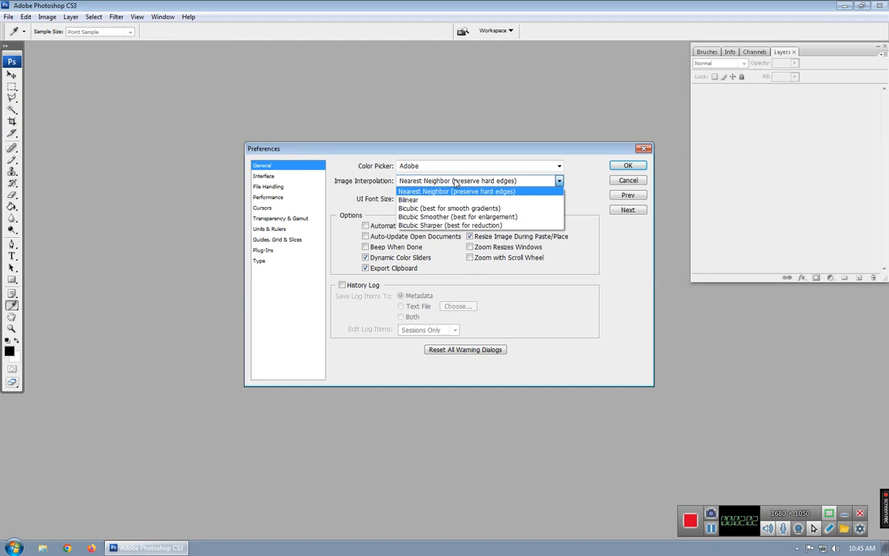
click(467, 192)
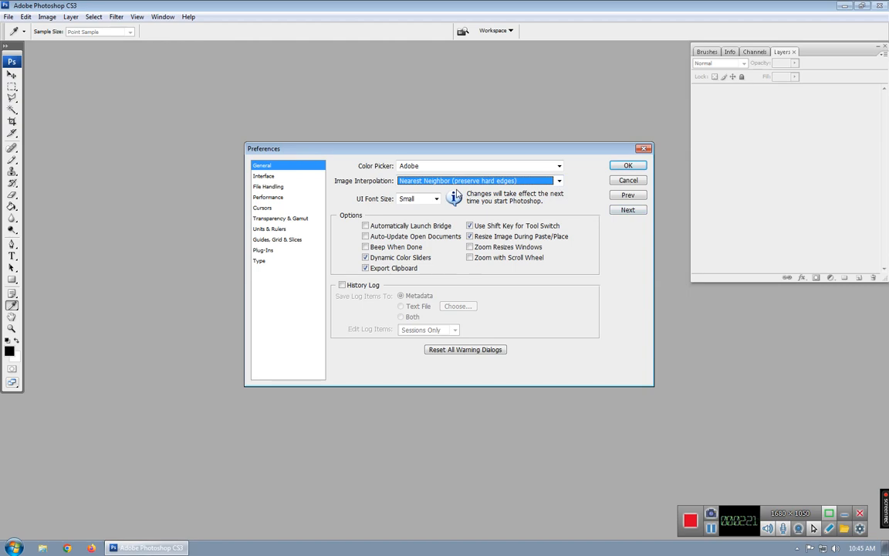
Go to the Performance preferences, select the History States value of 1000, and accept the preferences
click(628, 210)
click(627, 210)
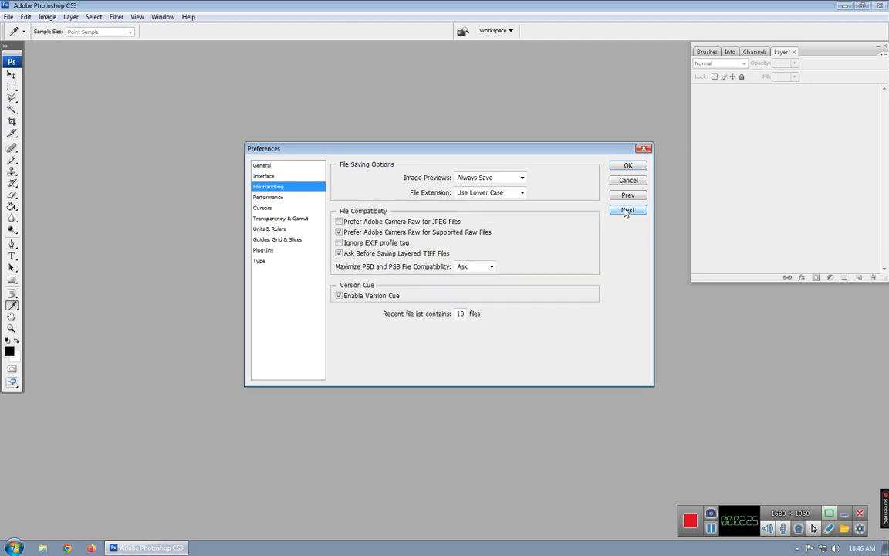
click(627, 210)
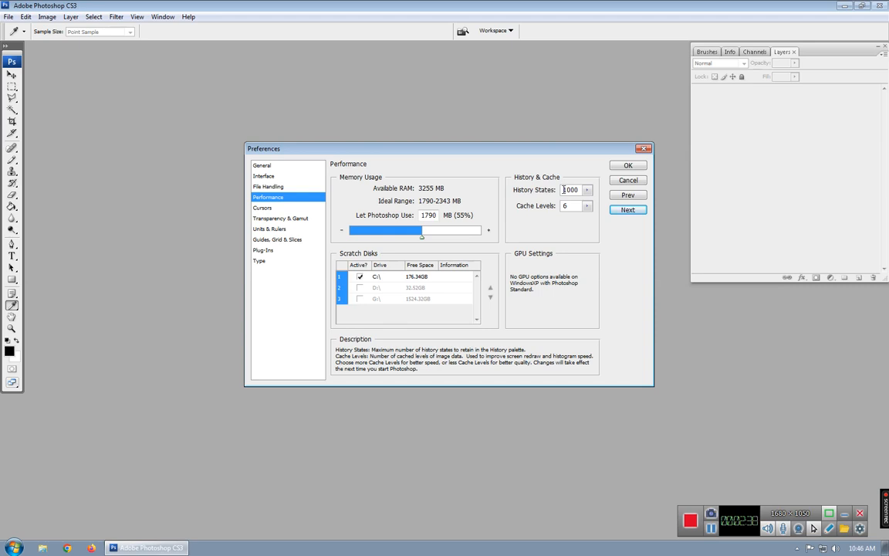
double_click(565, 189)
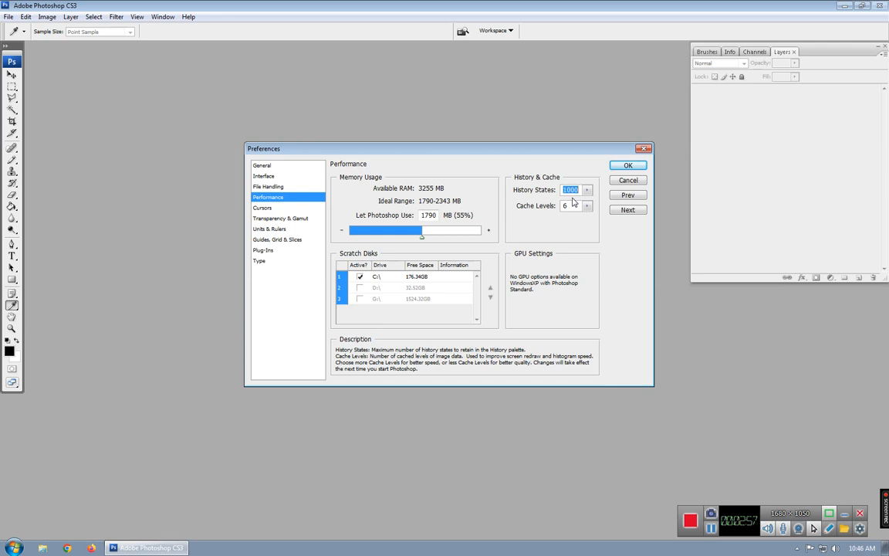
click(628, 166)
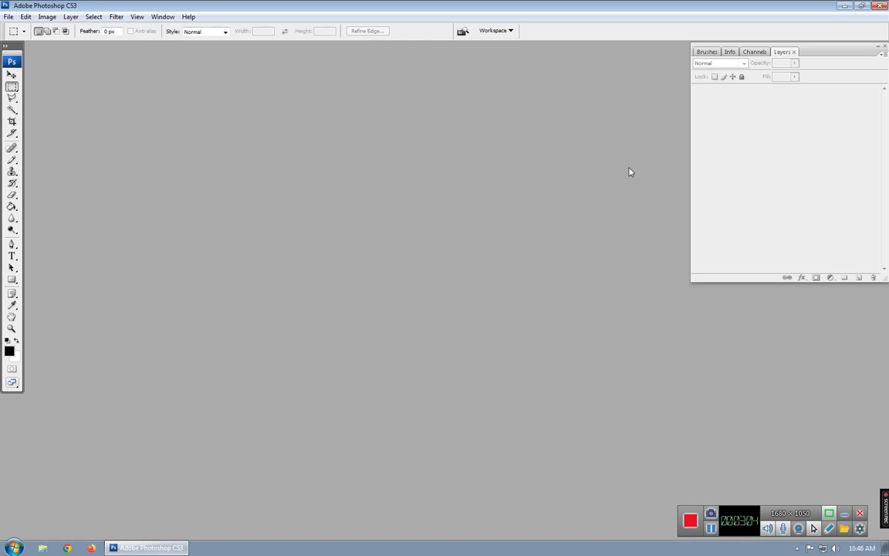
Create a new 1680 by 1050 pixel RGB document at 300 pixels/inch with a white background, and move its window toward the workspace centre
key(ctrl+n)
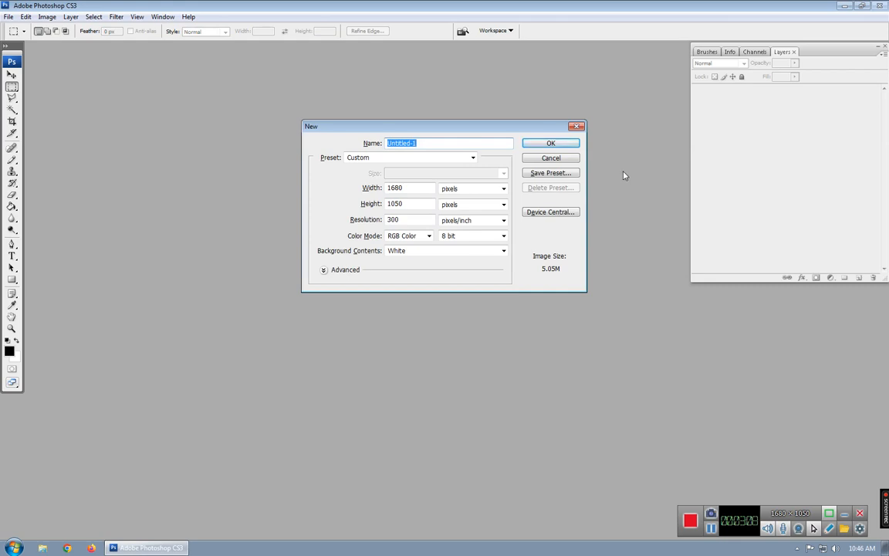
click(558, 143)
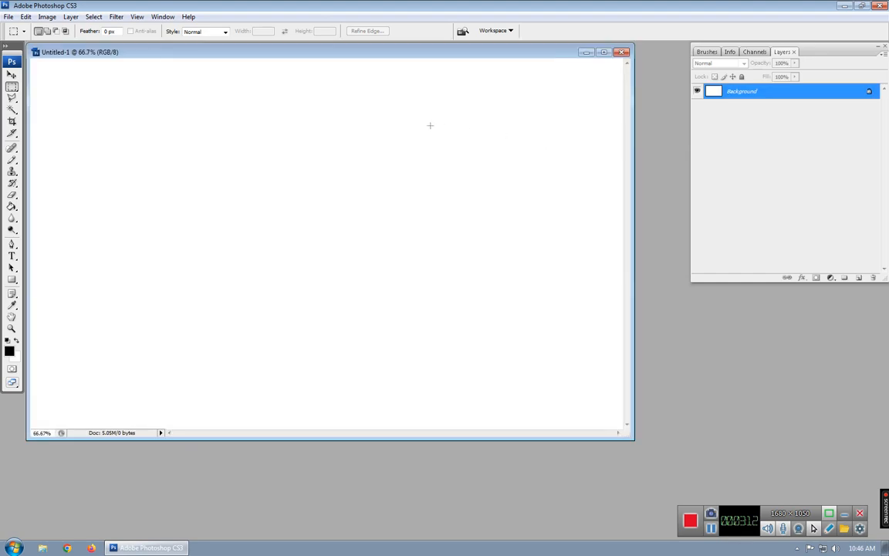
drag(372, 52, 467, 103)
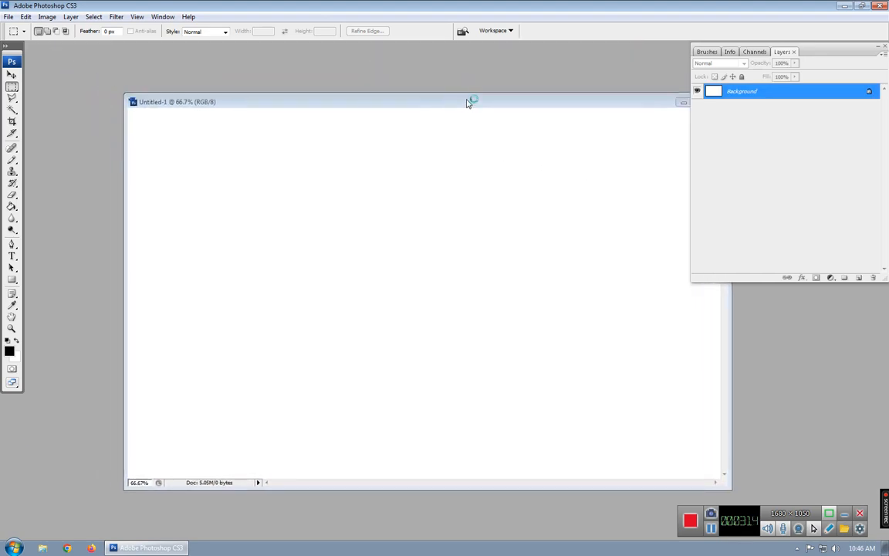
Check the Anti-alias option of the Elliptical Marquee, the Lasso tools and the Magic Wand
click(12, 88)
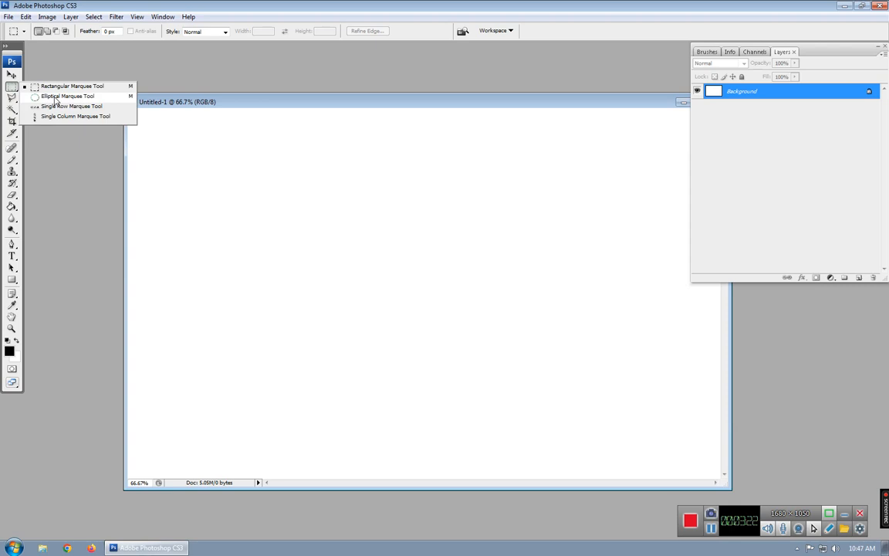
click(51, 97)
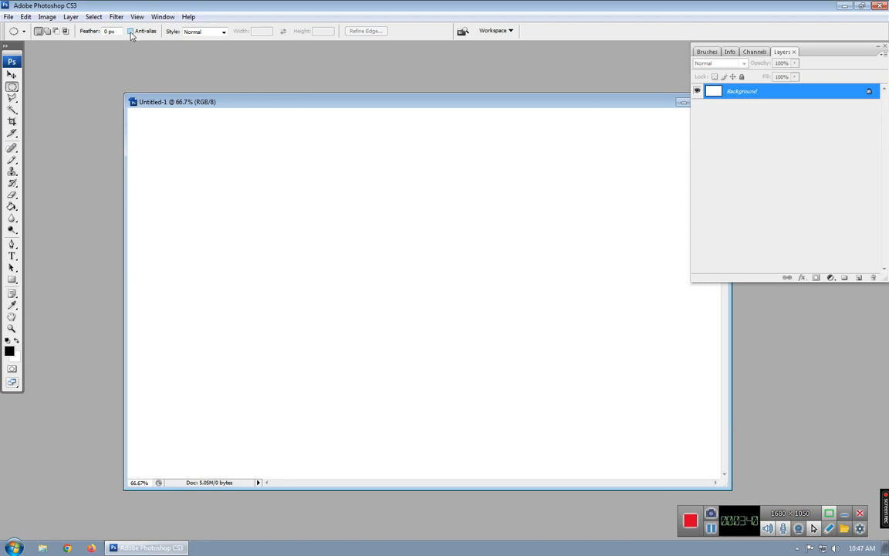
click(12, 98)
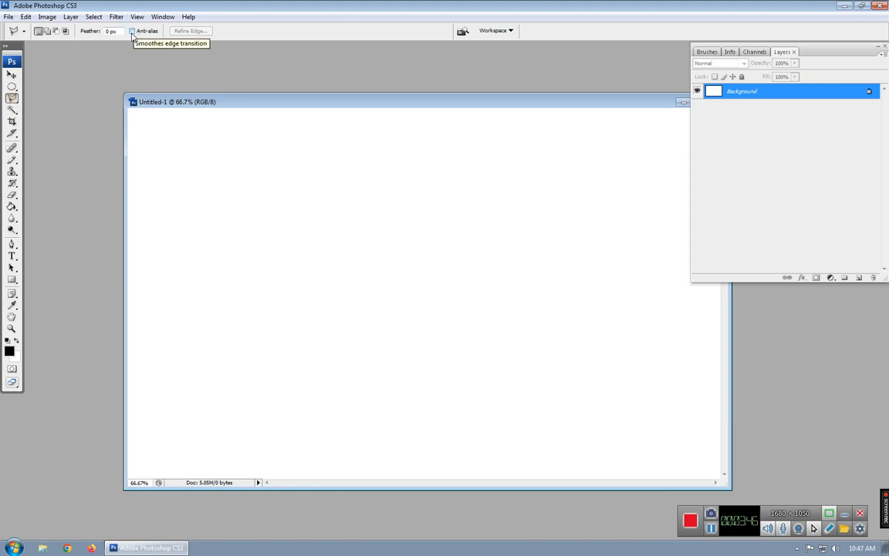
drag(12, 98, 42, 91)
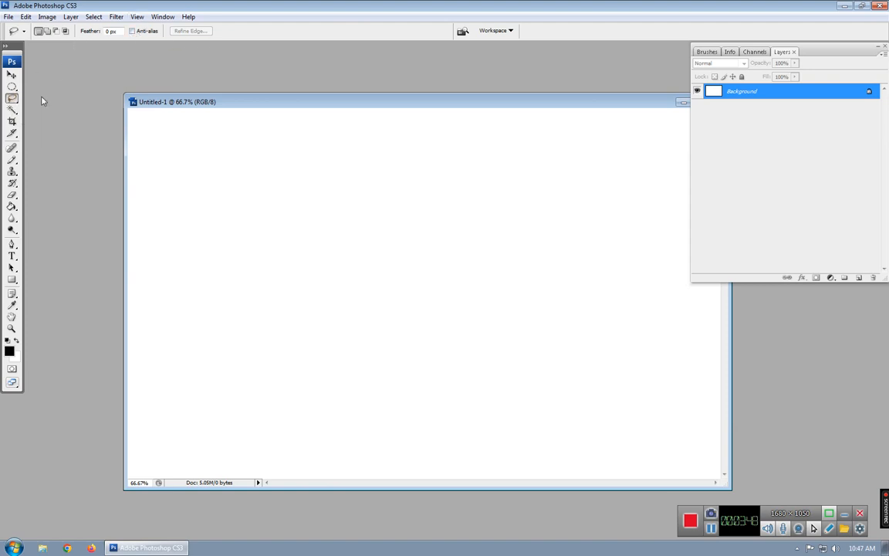
drag(11, 98, 40, 118)
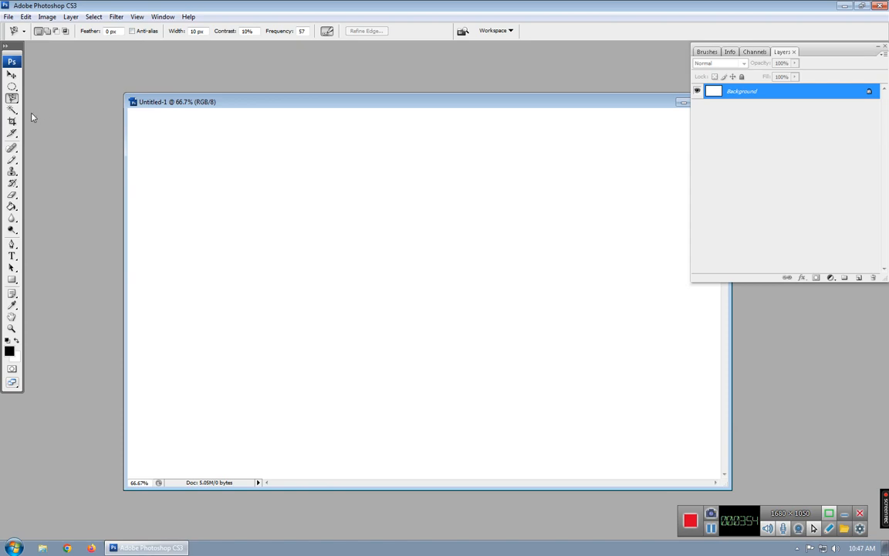
click(12, 111)
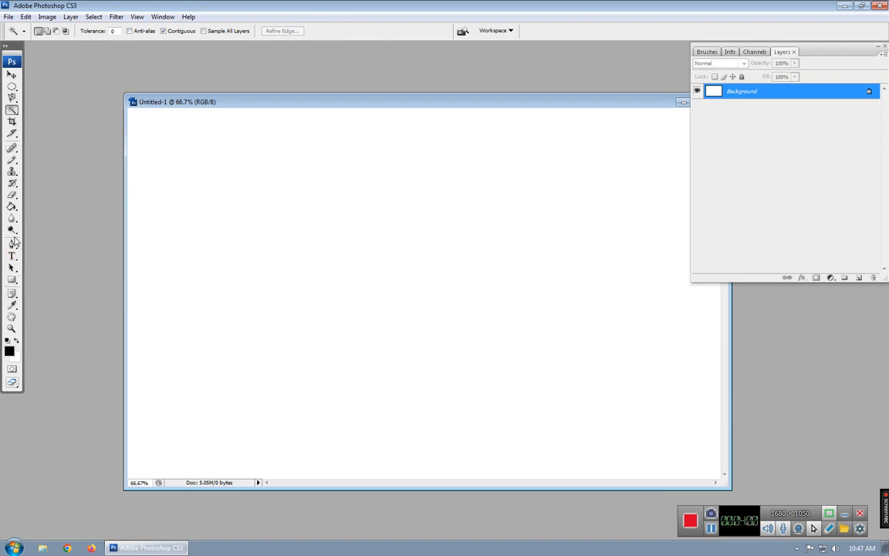
Turn off Anti-alias for the Paint Bucket tool and reposition the document window clear of the layers list
click(11, 206)
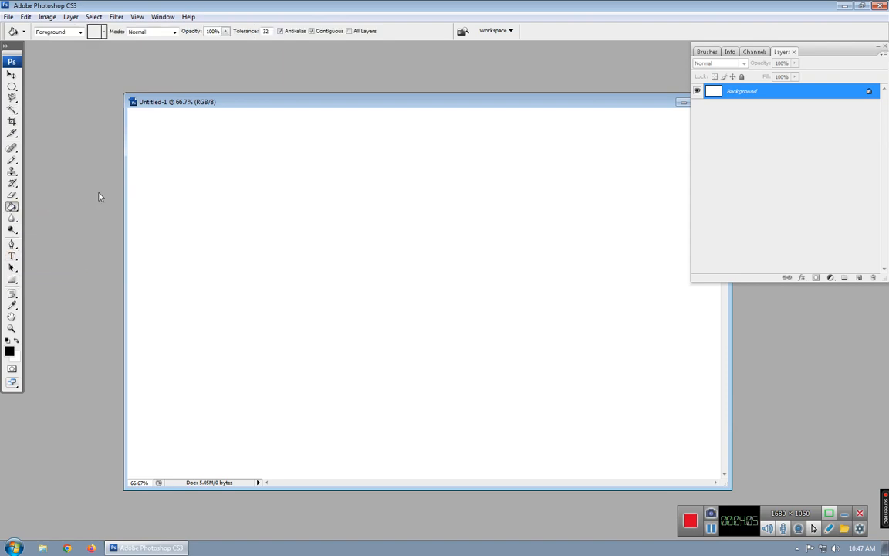
click(280, 31)
drag(256, 105, 220, 93)
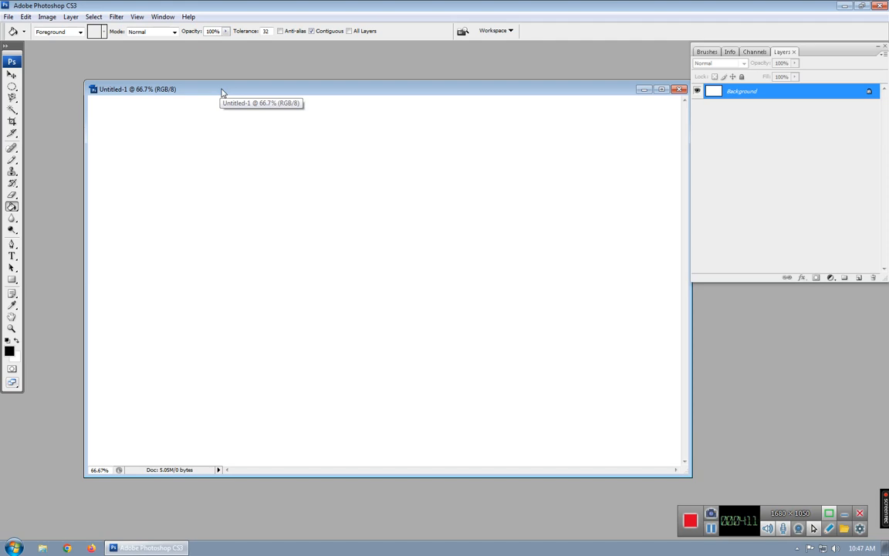
Close Photoshop and launch it again from the desktop
click(880, 6)
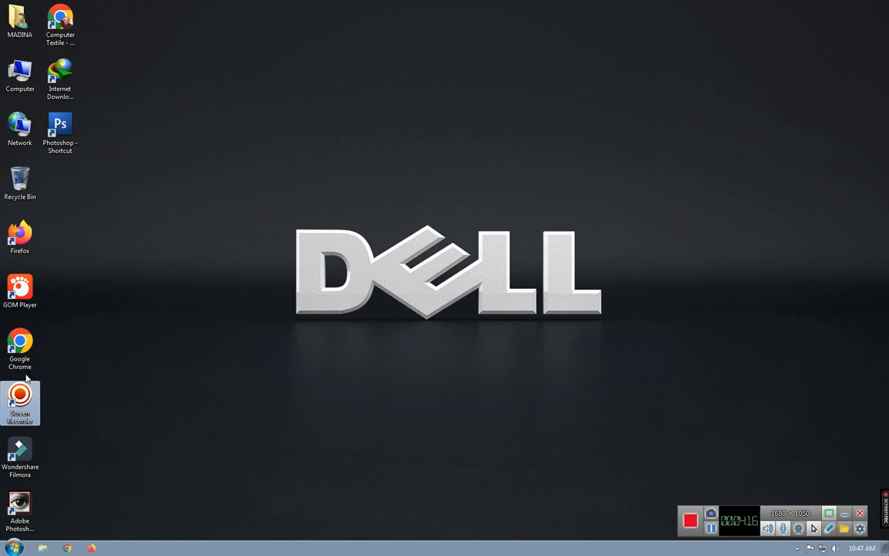
double_click(62, 132)
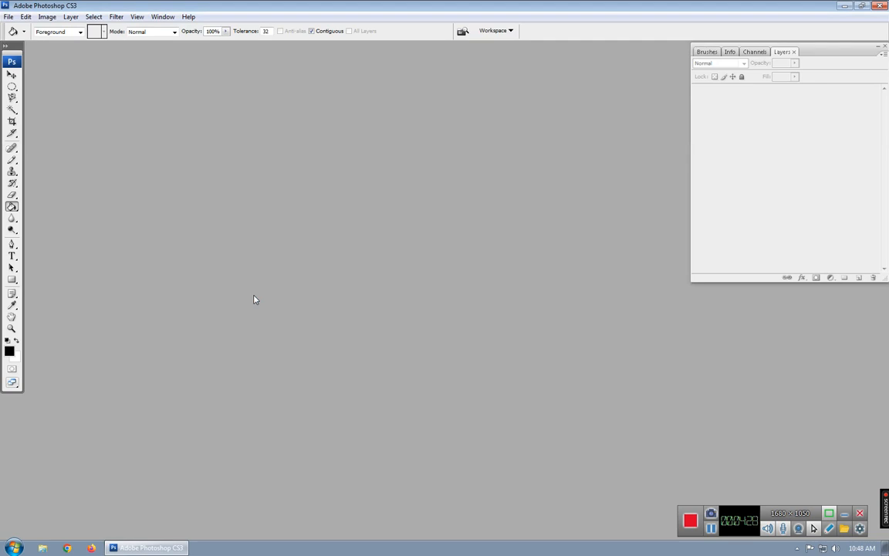
Start a new document, enter a first name as its name, and choose pixels as the width unit
key(ctrl+n)
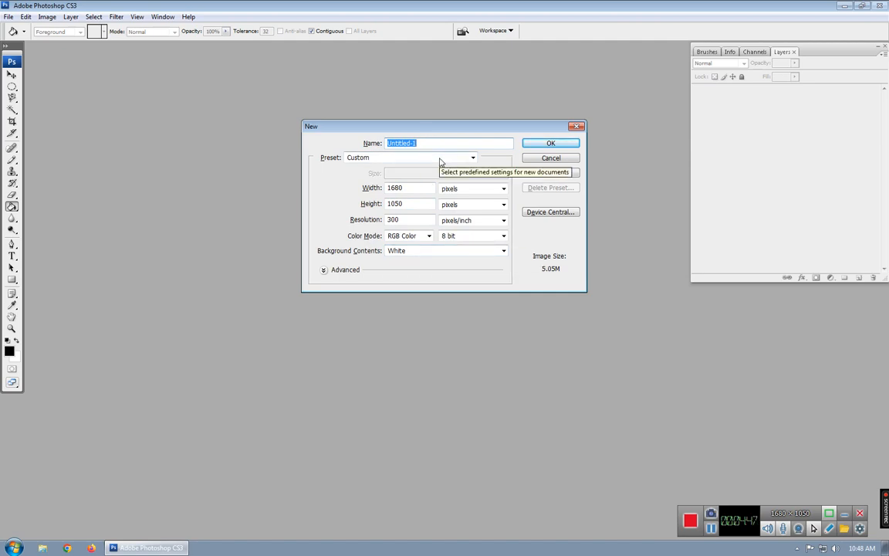
text(A)
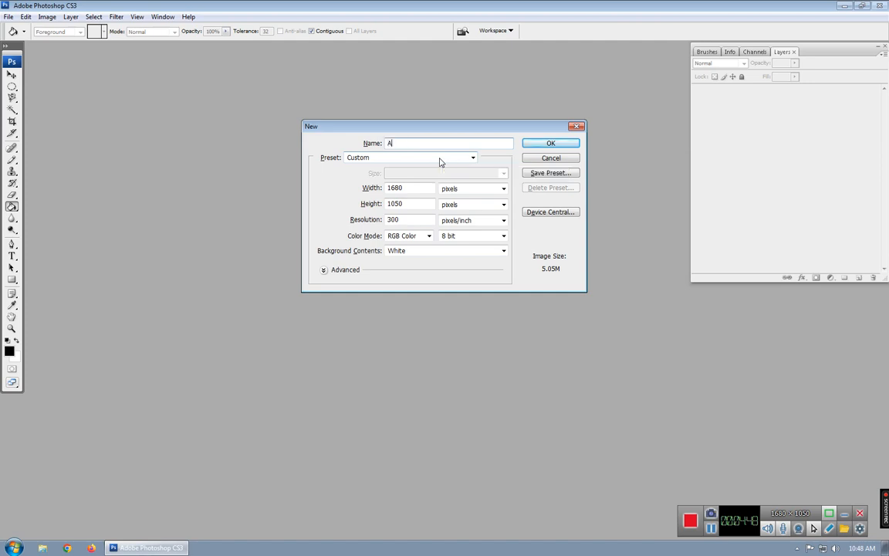
text(li)
click(468, 192)
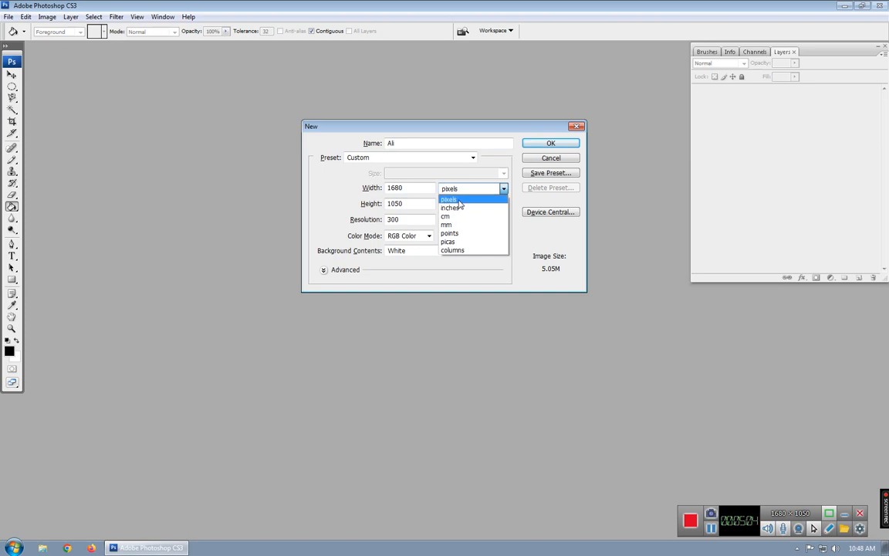
click(455, 199)
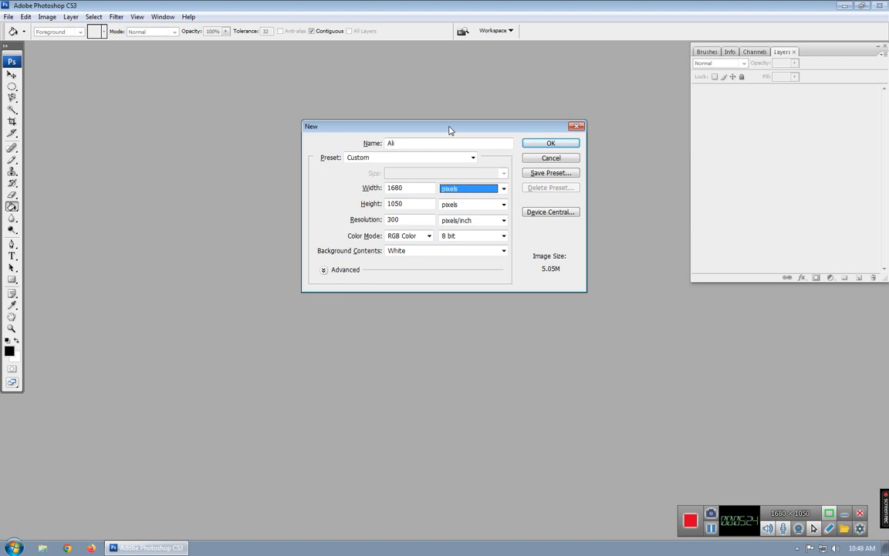
click(483, 190)
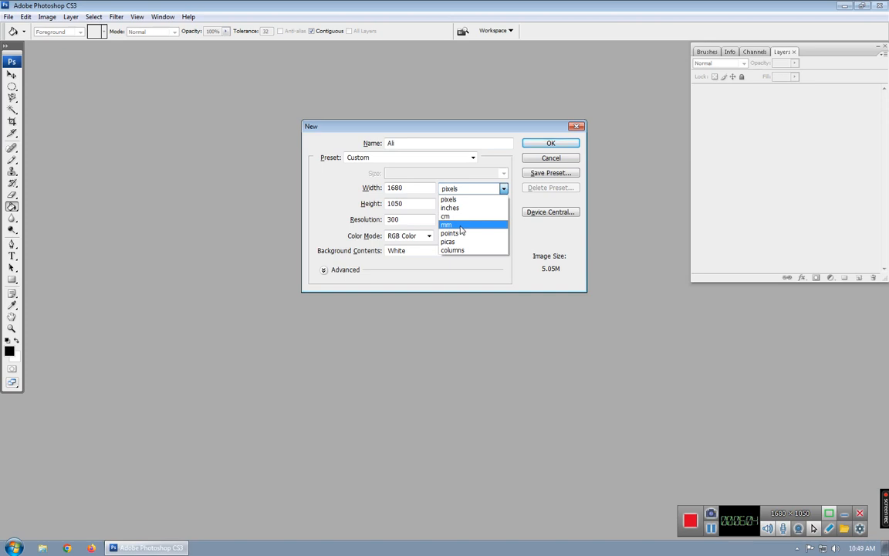
click(448, 140)
drag(448, 127, 450, 148)
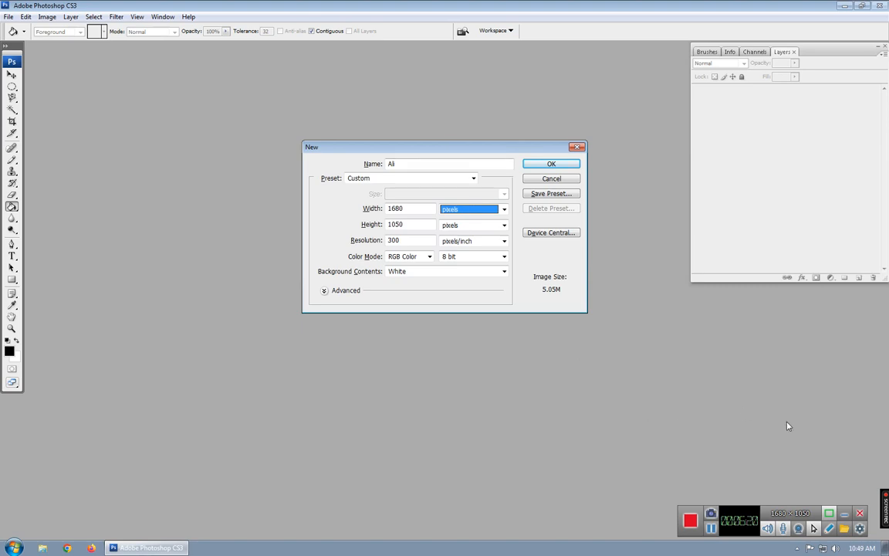
click(845, 515)
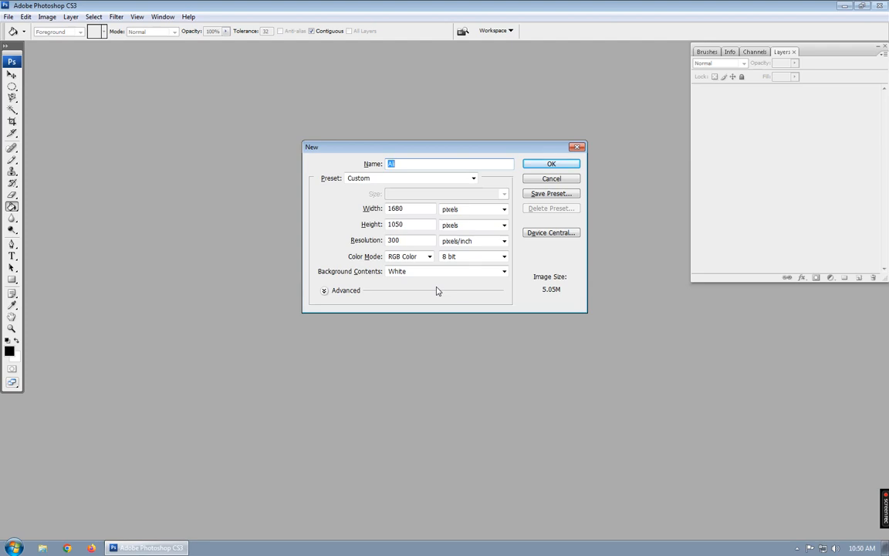
mouse_move(404, 149)
mouse_down()
mouse_move(392, 155)
mouse_move(401, 156)
mouse_up()
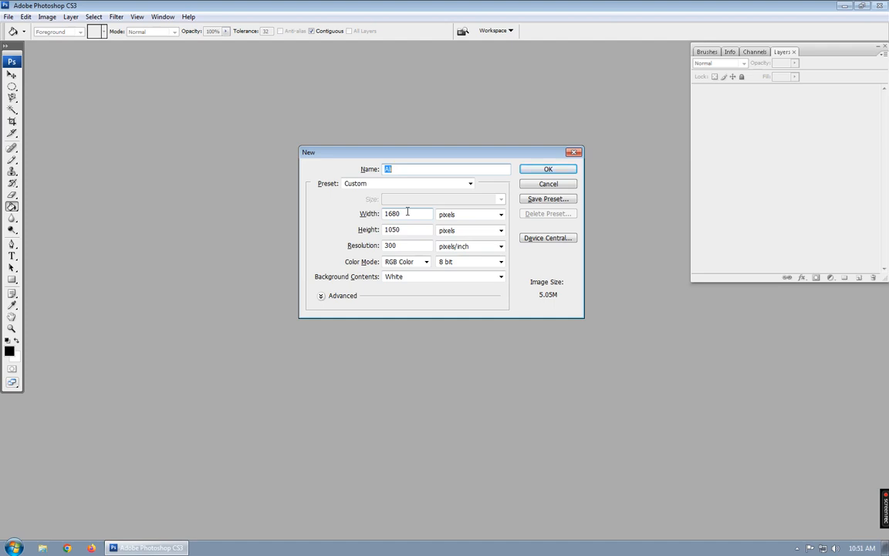
Set the new document's width and height to 1894 pixels each and its color mode to RGB Color
double_click(408, 212)
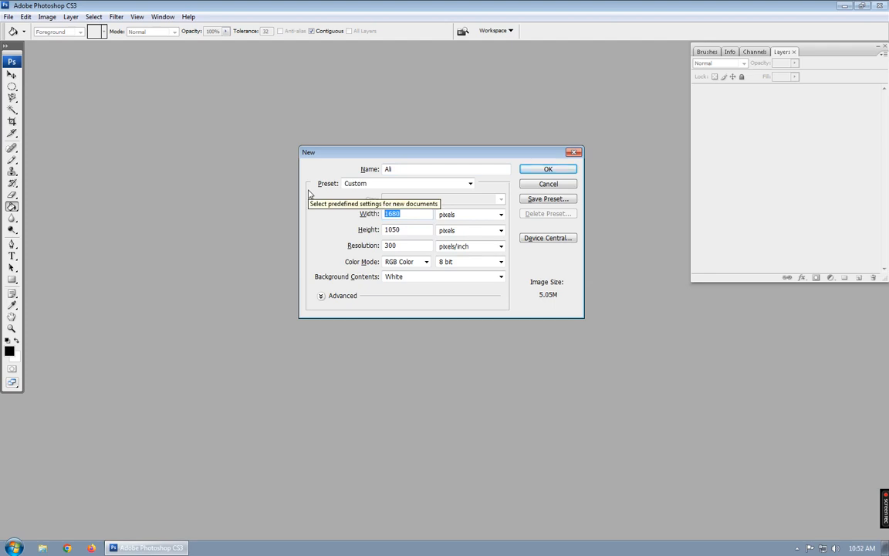
text(1894)
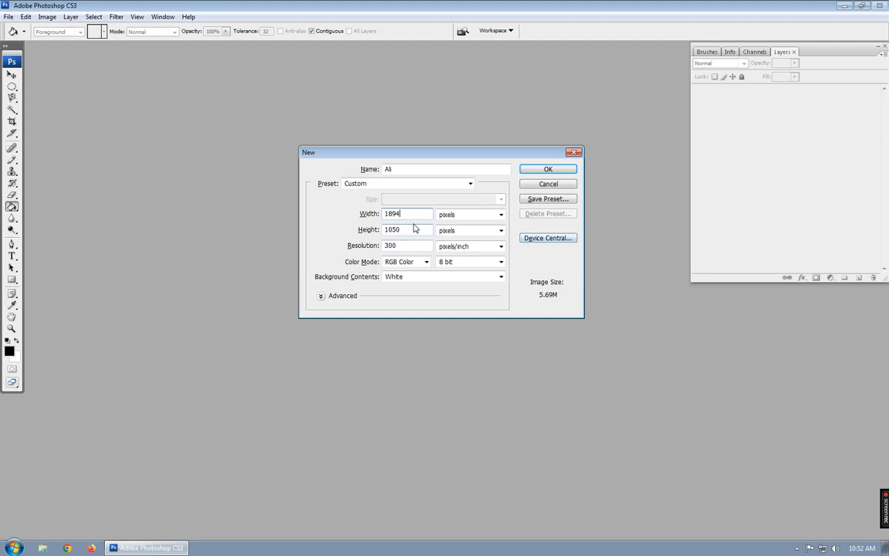
drag(410, 229, 257, 207)
text(1894)
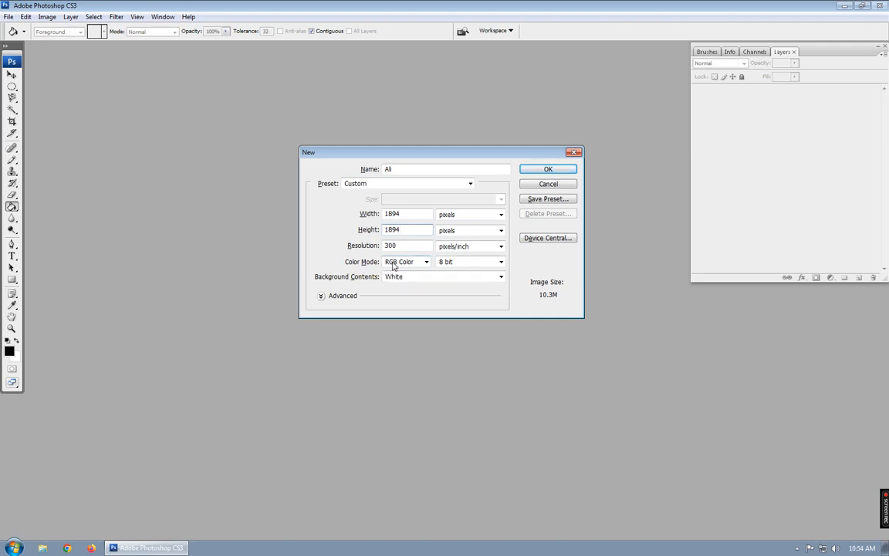
click(395, 263)
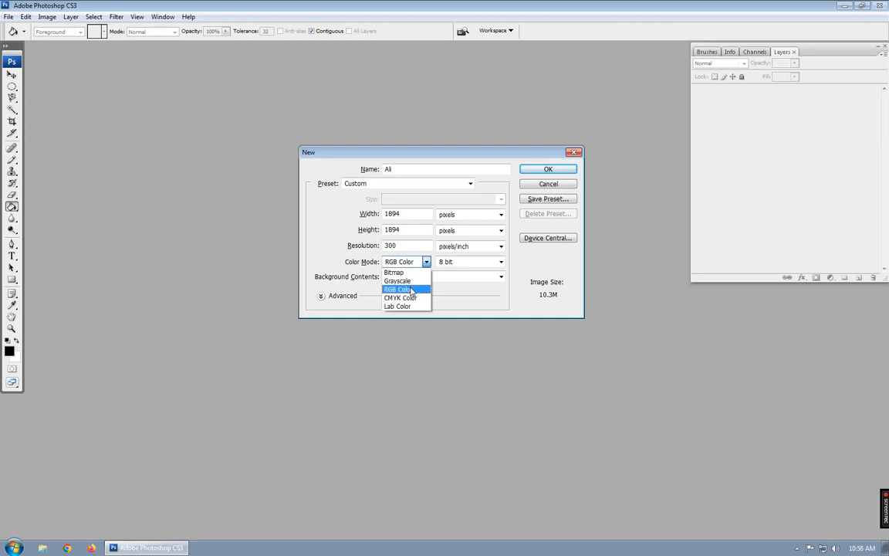
click(412, 289)
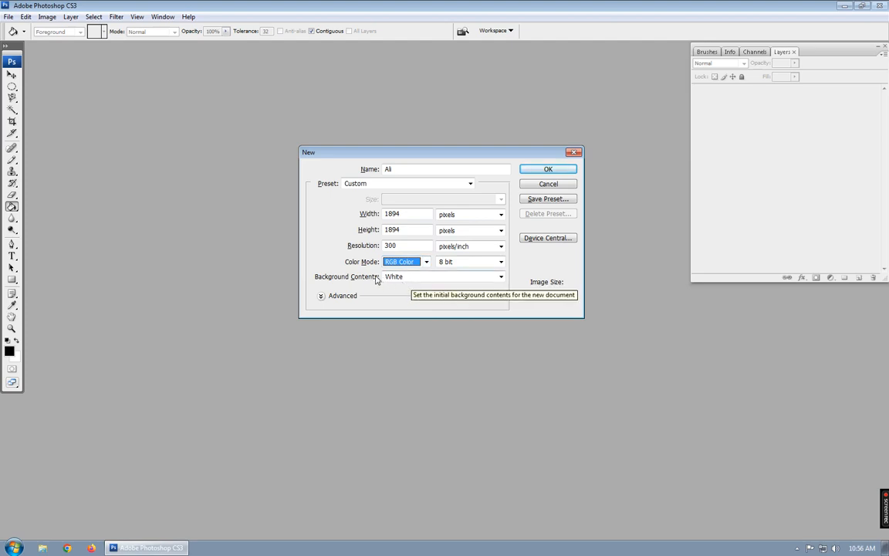
Try the Background Color and Transparent options for the new document's background contents
click(419, 278)
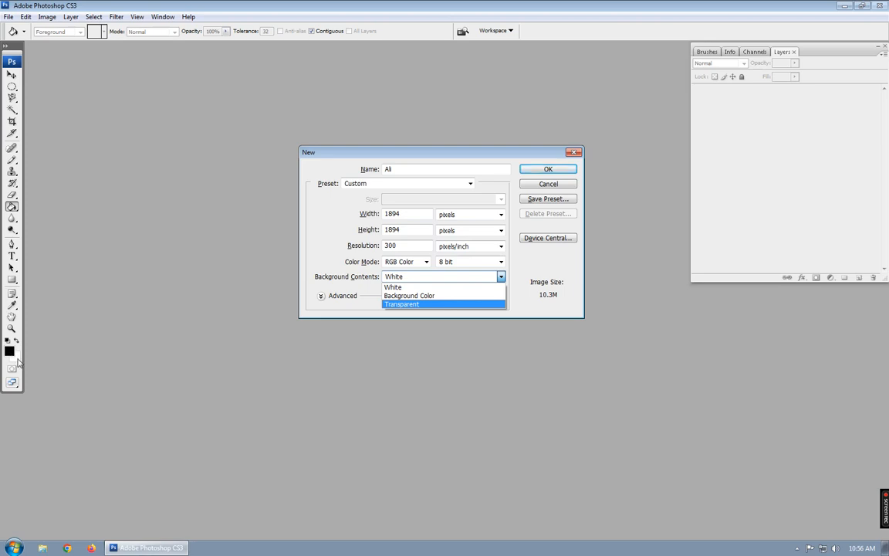
click(429, 296)
click(434, 279)
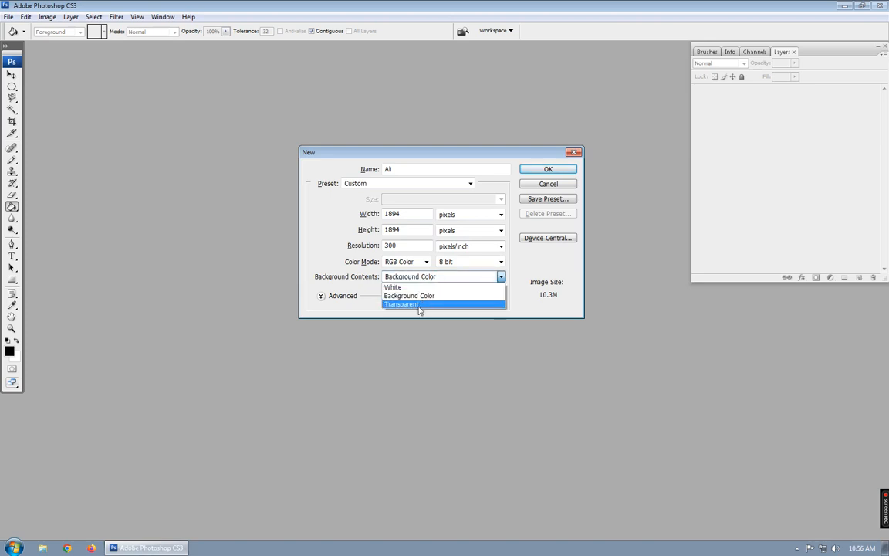
click(418, 304)
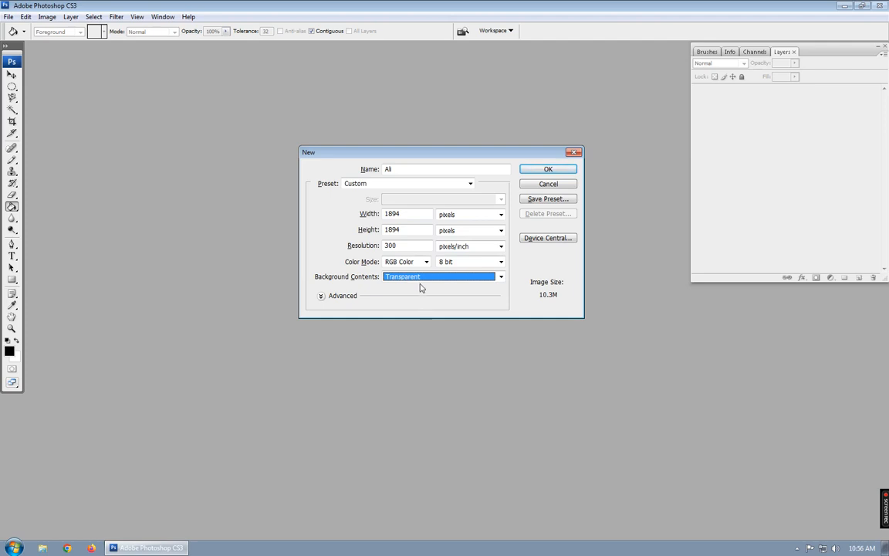
Set the background contents to White, create the document and maximize its window
click(423, 279)
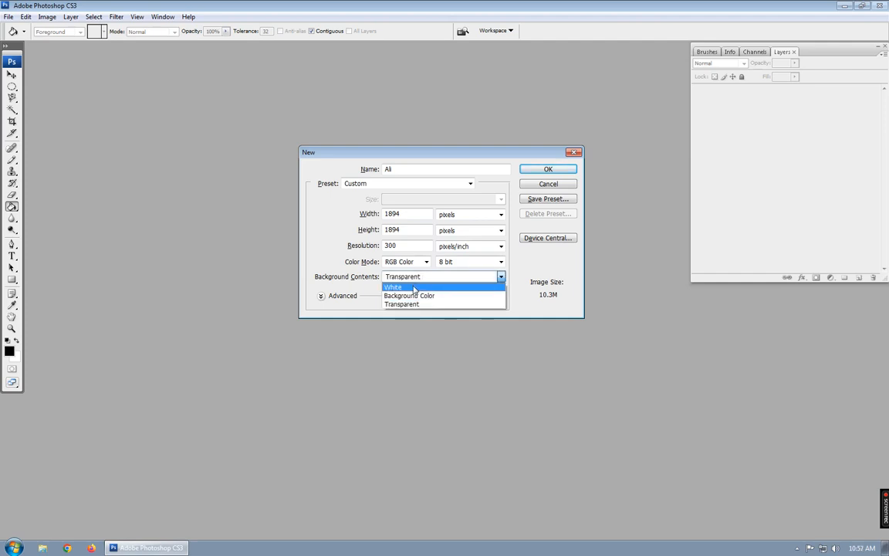
click(415, 287)
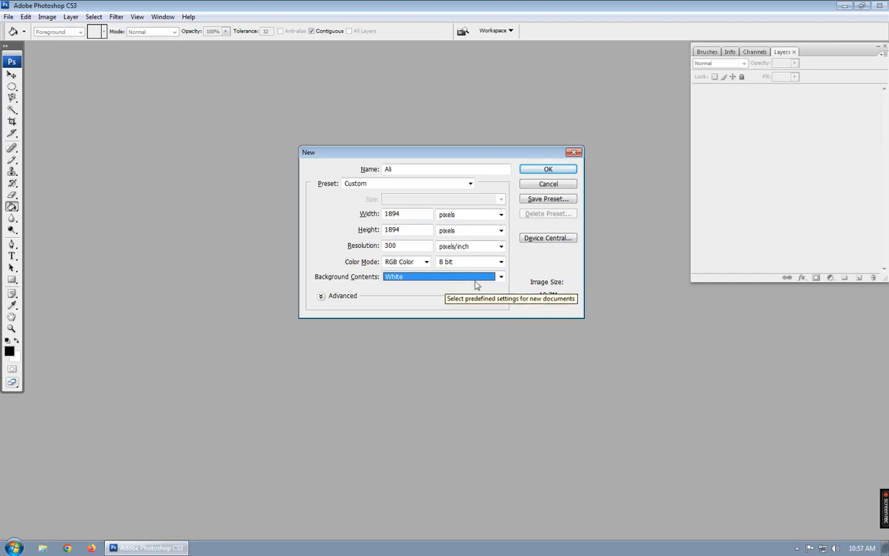
click(549, 169)
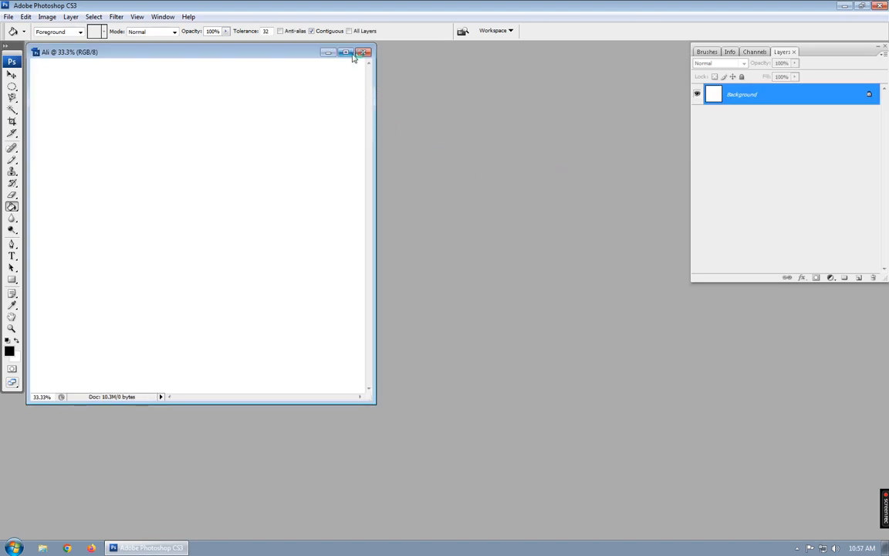
click(346, 52)
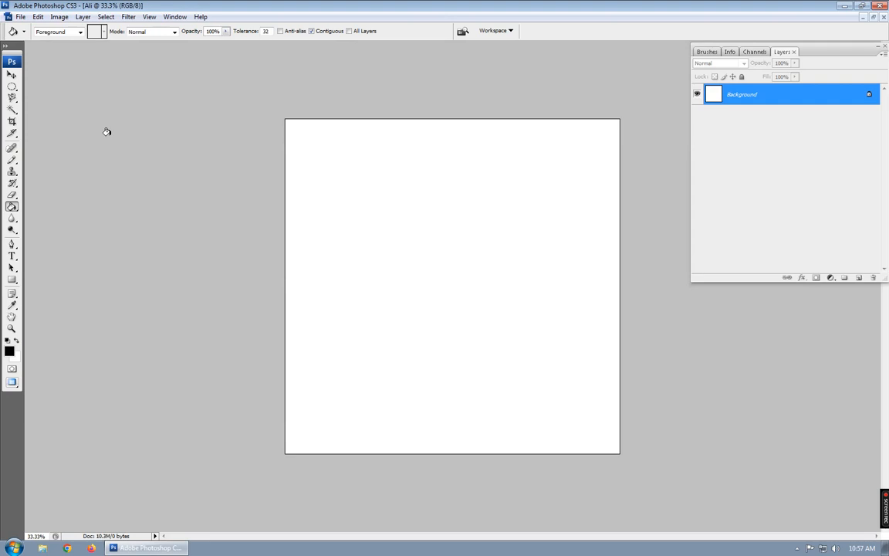
Switch from the Elliptical Marquee to the Rectangular Marquee Tool
key(m)
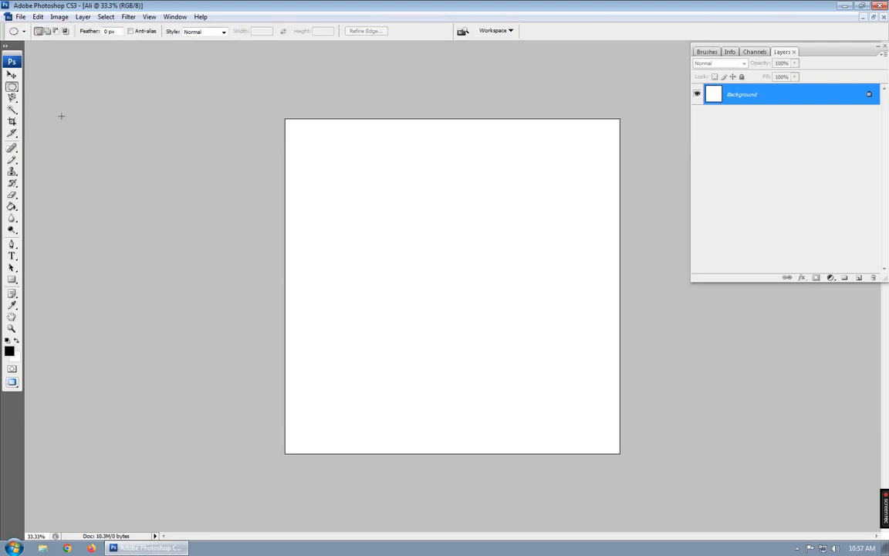
right_click(13, 88)
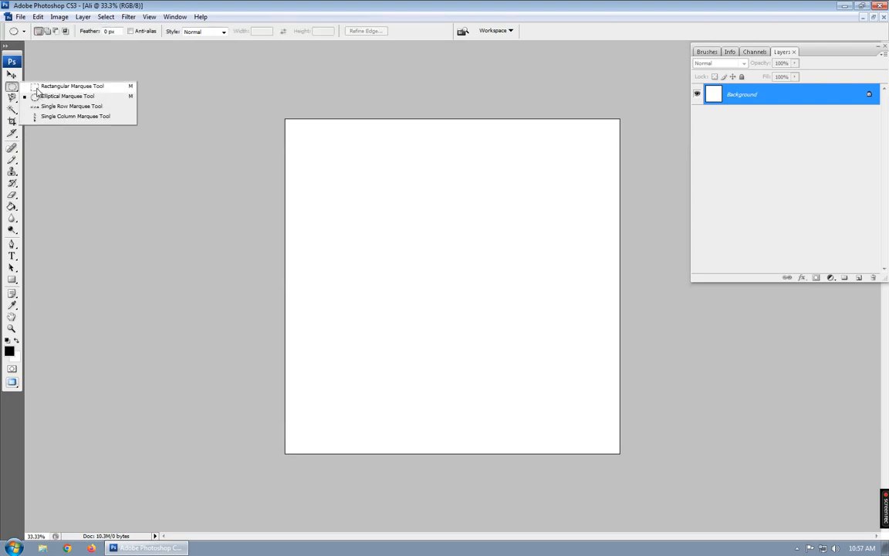
click(37, 87)
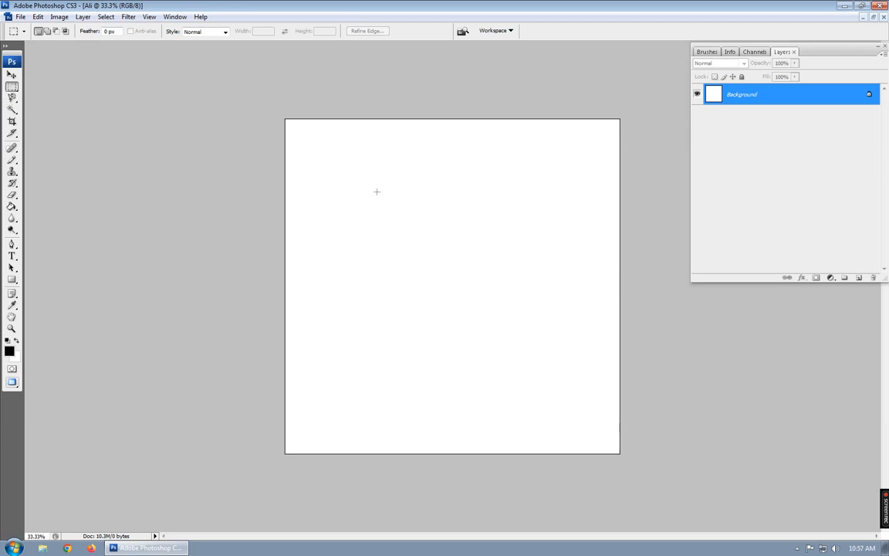
Draw several trial rectangular selections of different proportions across the white canvas and deselect the last one
drag(357, 163, 566, 332)
click(323, 136)
drag(323, 136, 574, 202)
drag(435, 220, 561, 430)
drag(323, 155, 581, 224)
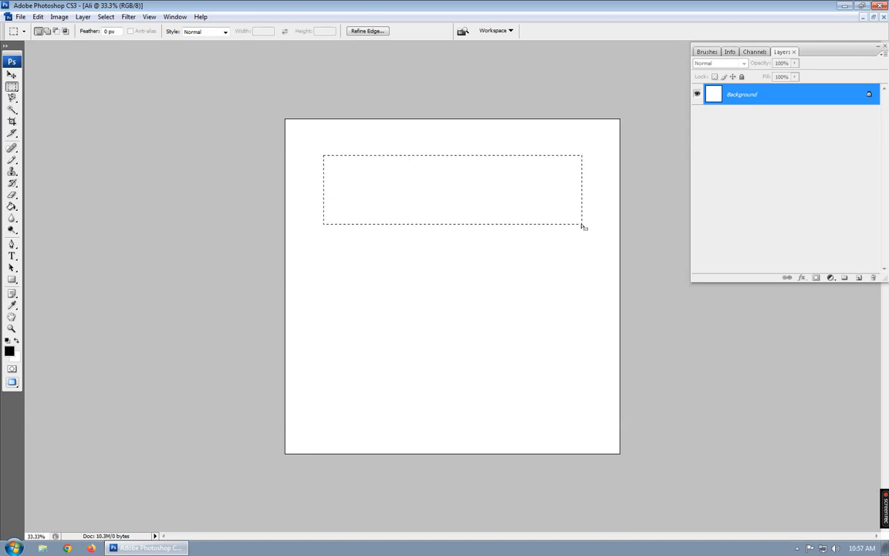
drag(427, 239, 551, 393)
drag(353, 165, 560, 368)
drag(316, 185, 541, 284)
click(497, 313)
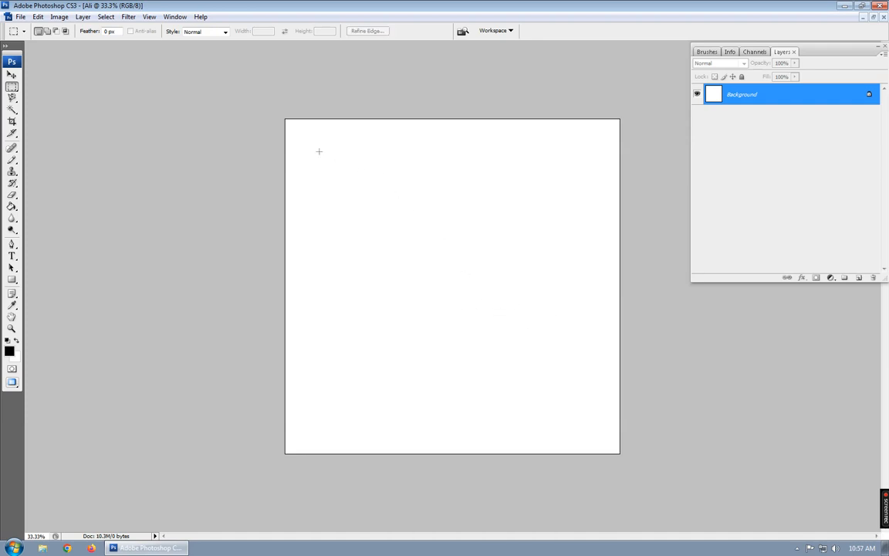
Draw a square selection about two thirds of the canvas width and subtract rectangular areas from its upper, right and inner parts
drag(385, 206, 548, 378)
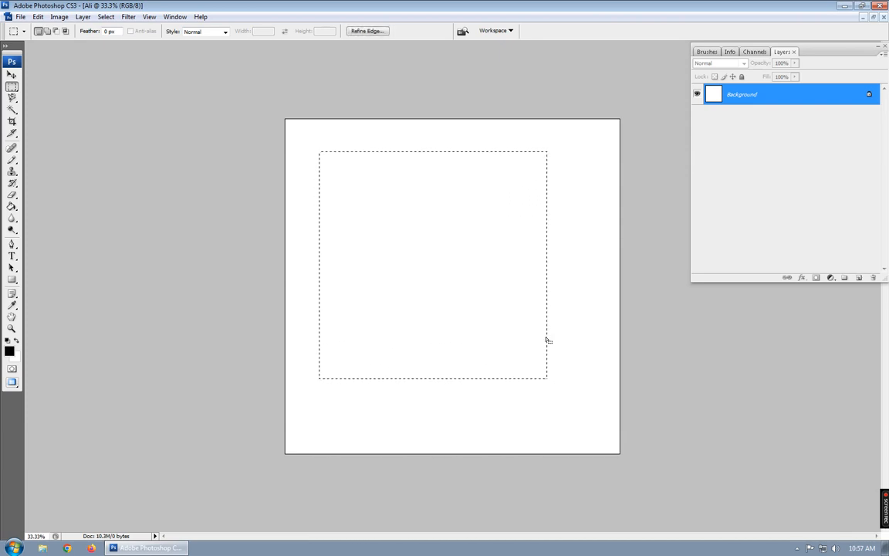
key(alt)
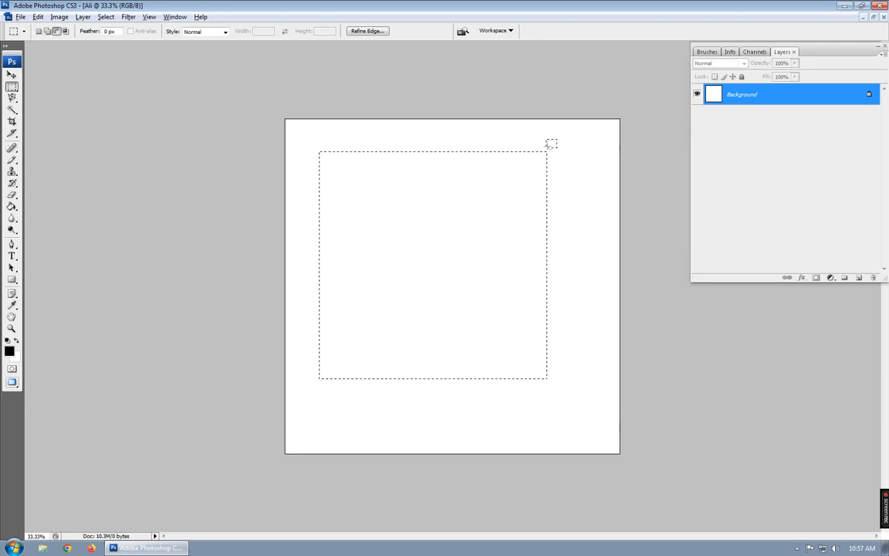
drag(487, 200, 450, 227)
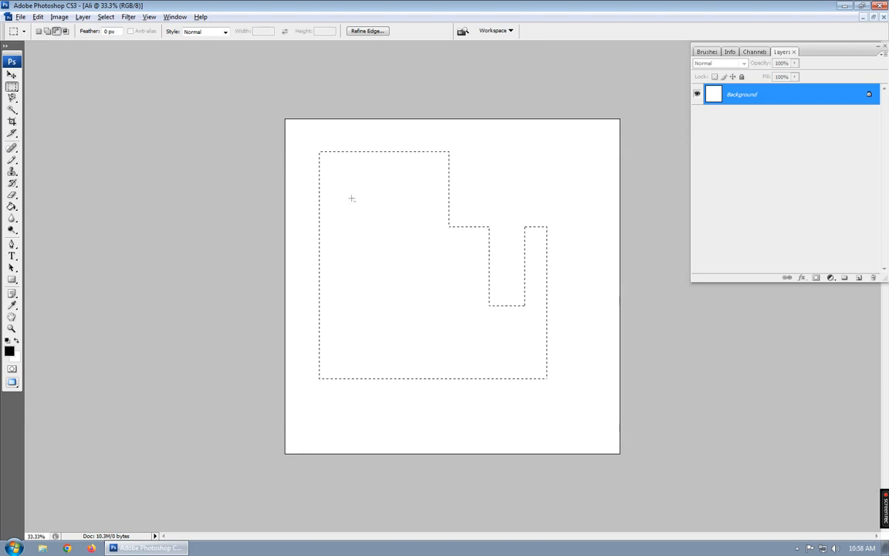
drag(377, 185, 441, 199)
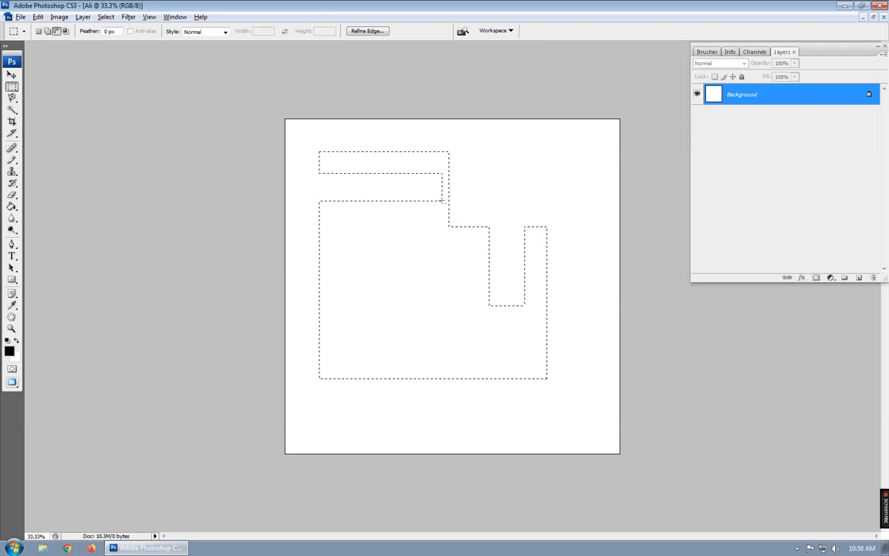
drag(426, 291, 434, 337)
Add overlapping rectangles to the notched selection along its top, right side and bottom, and try one more rectangle at the right
key(shift)
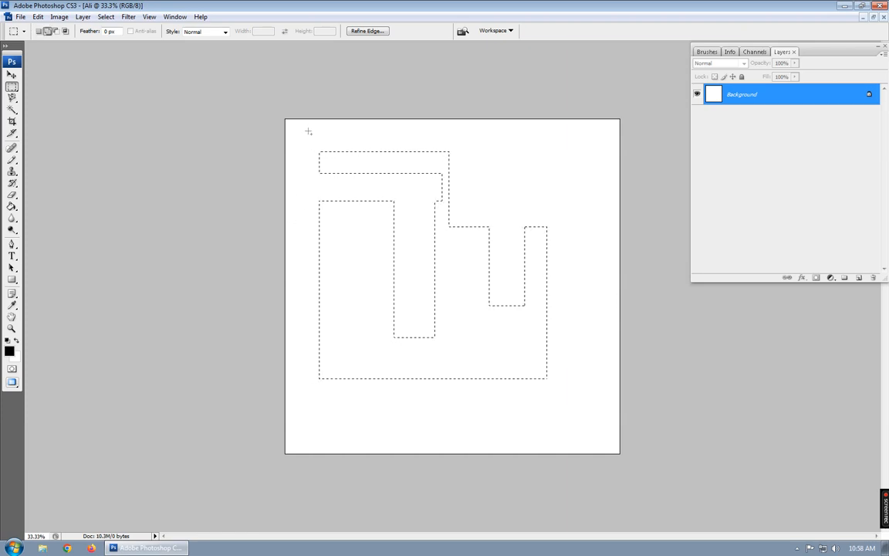
drag(308, 131, 505, 399)
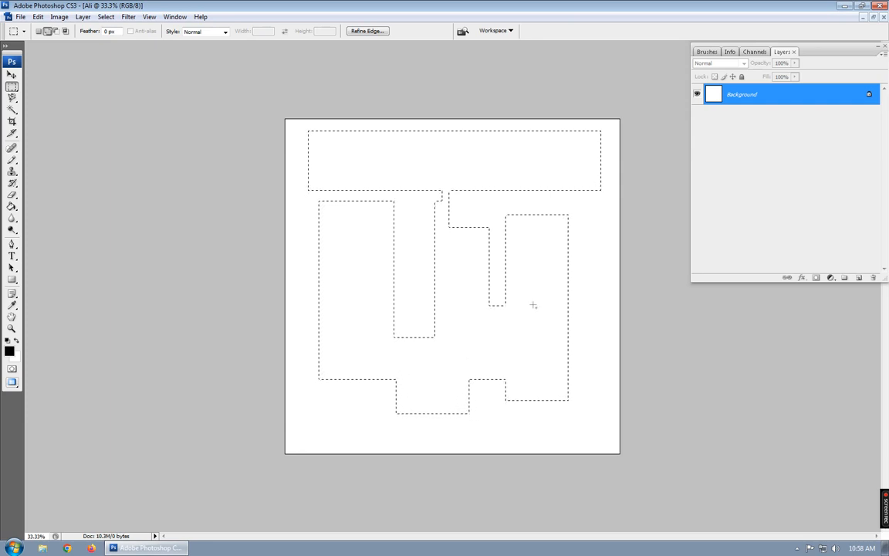
drag(595, 270, 553, 333)
Undo all the selection edits step by step, back to before the initial square was drawn
key(ctrl+z)
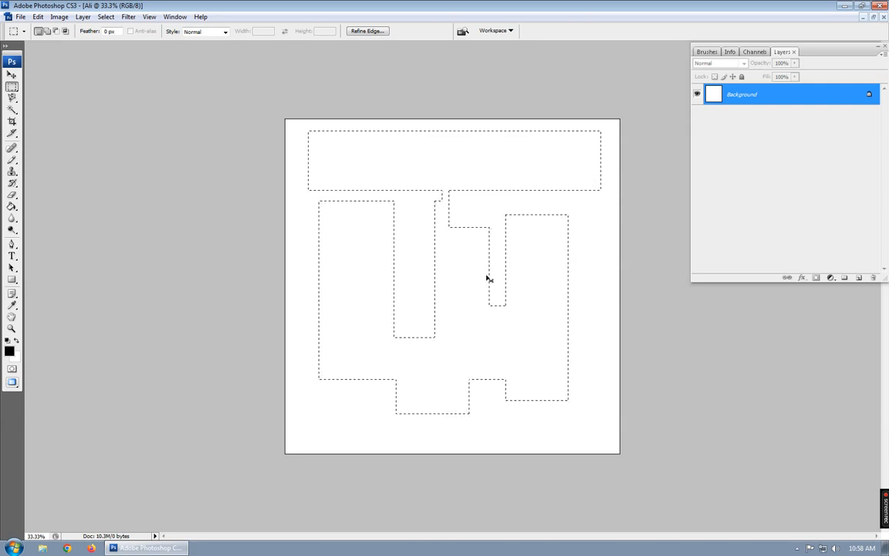
key(ctrl+alt+z)
key(ctrl+alt+z)
key(ctrl+alt+z)
key(ctrl+alt+z)
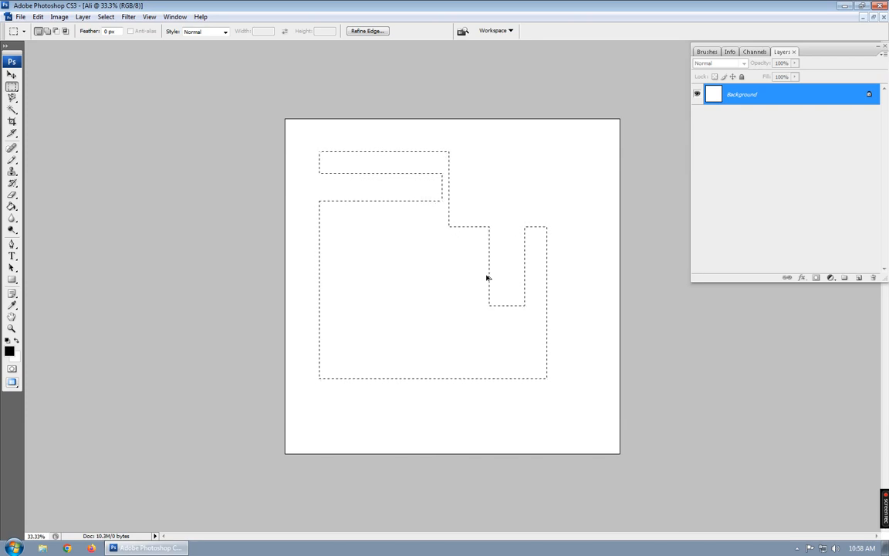
key(ctrl+alt+z)
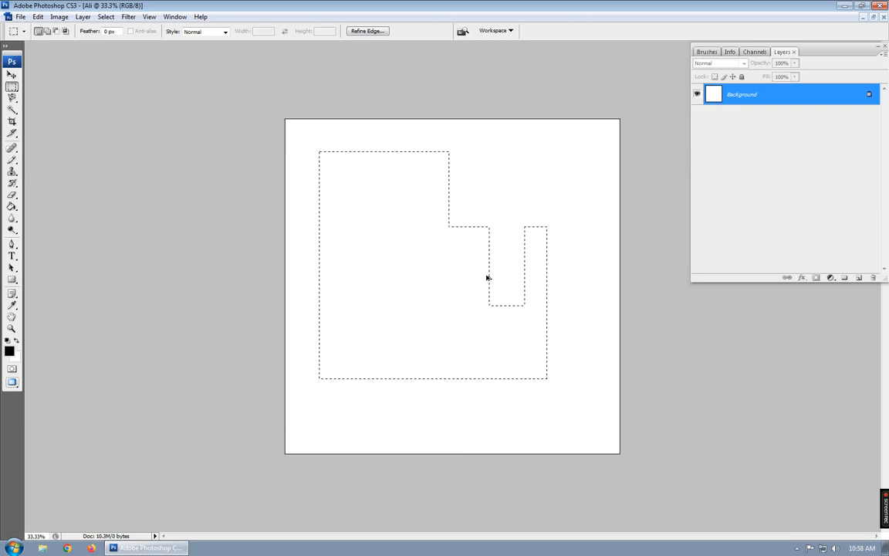
key(ctrl+alt+z)
key(ctrl+alt+z)
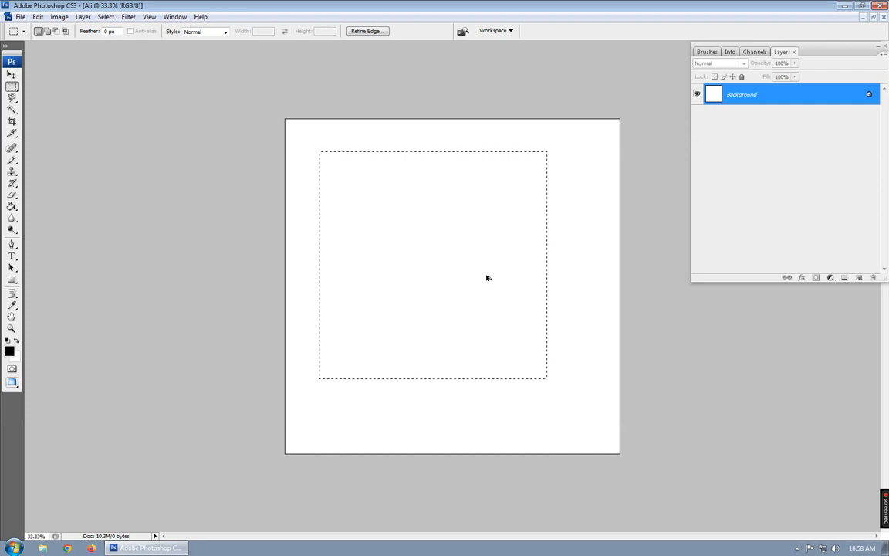
key(ctrl+alt+z)
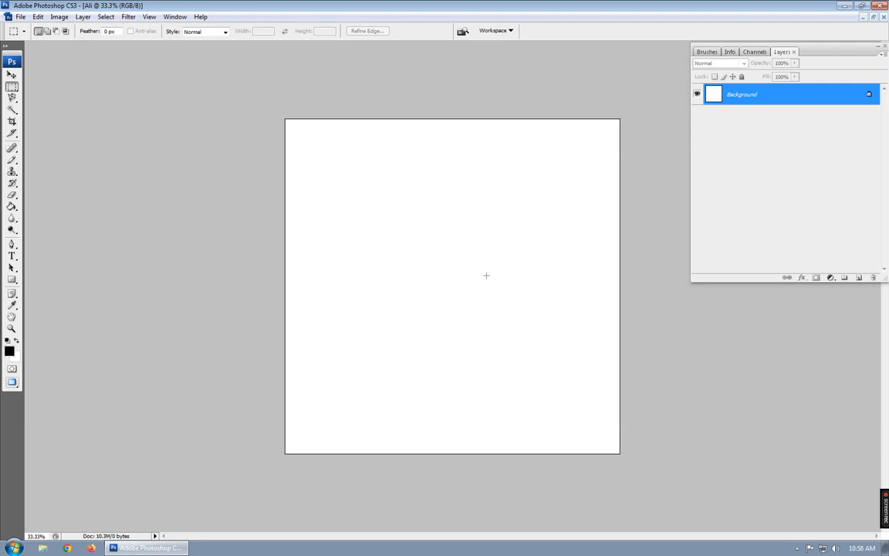
Draw a trial rectangular selection, discard it, and draw a square selection about half the canvas width, slightly right of center
drag(379, 176, 535, 329)
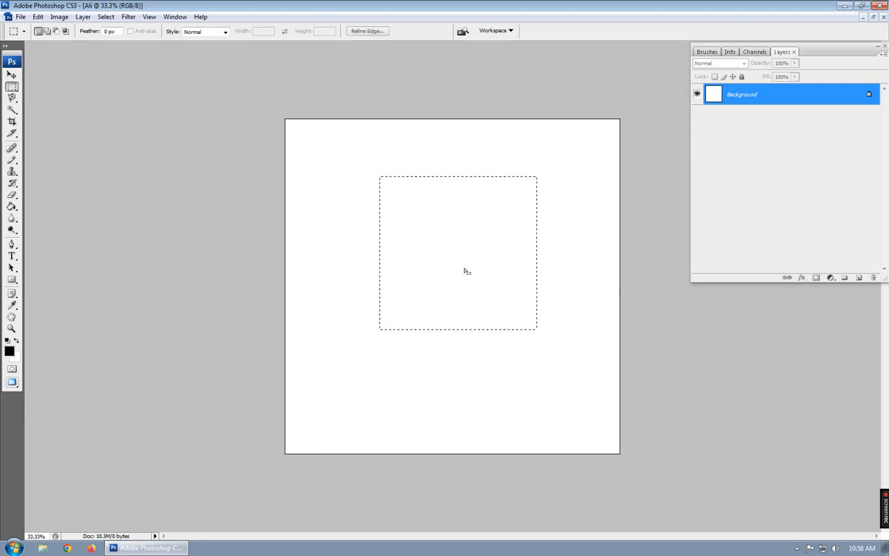
click(347, 185)
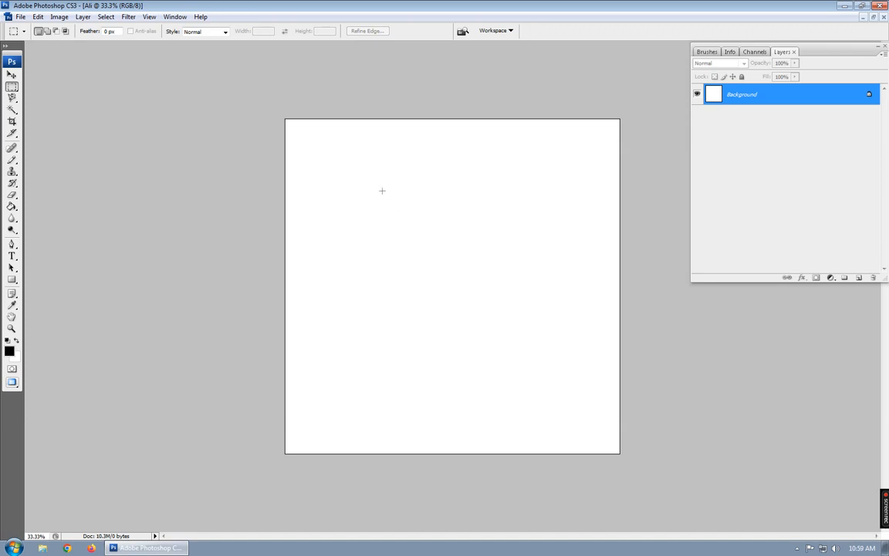
drag(391, 197, 562, 367)
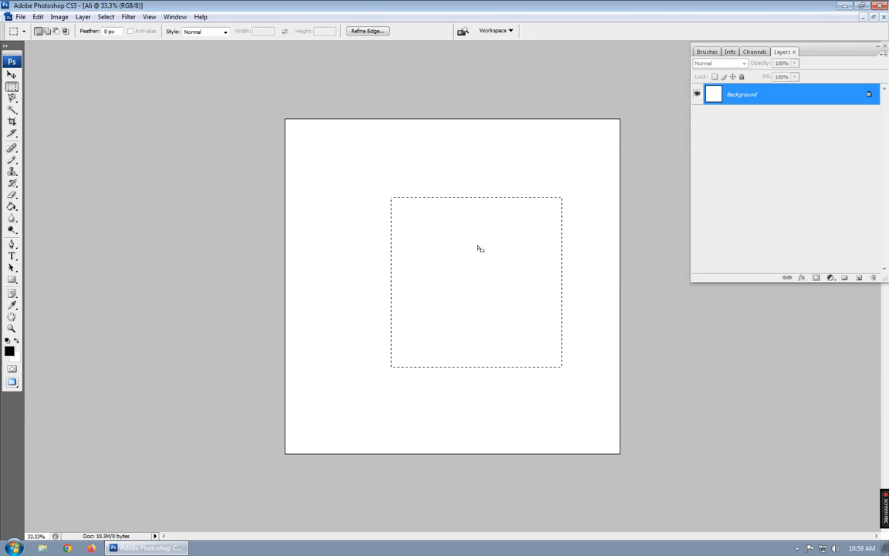
Set the foreground color to the red bc001f
click(9, 350)
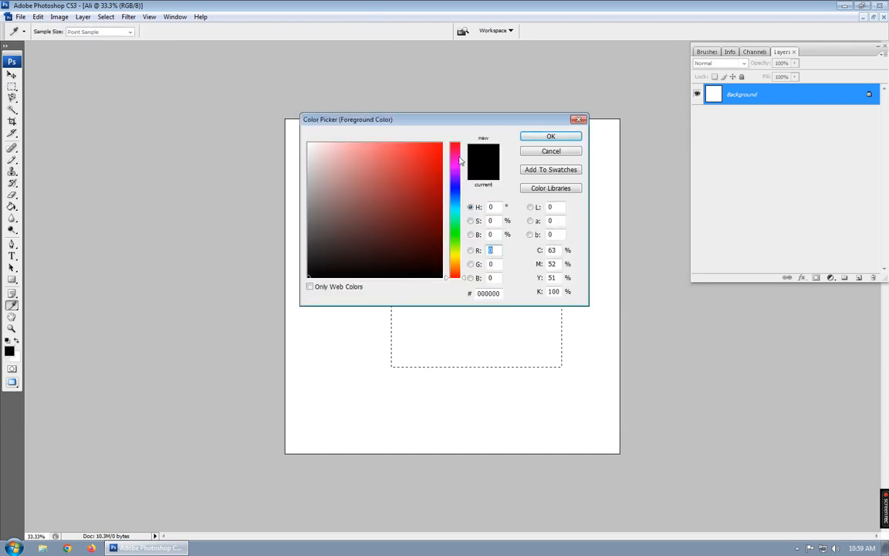
mouse_move(451, 179)
mouse_down()
mouse_move(459, 147)
mouse_move(457, 213)
mouse_move(452, 178)
mouse_up()
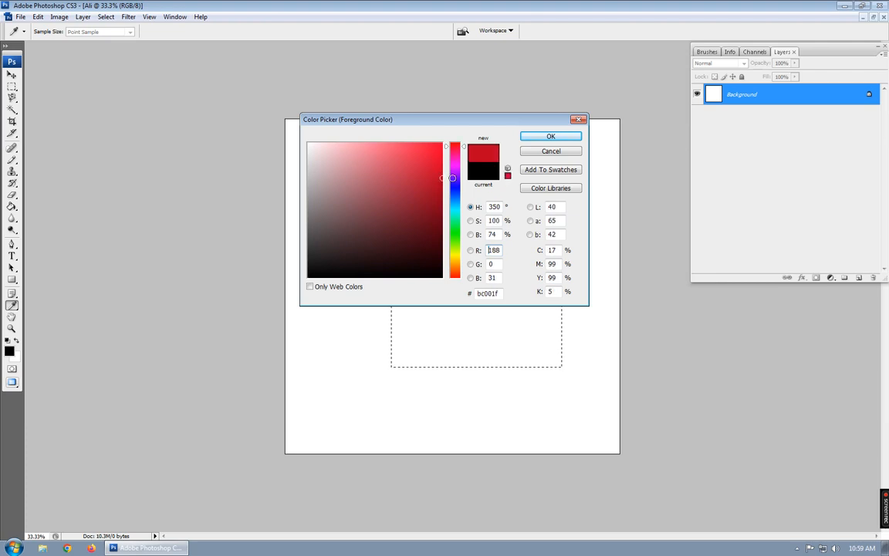
click(551, 136)
Move the square selection outline slightly left and down, toward the center of the canvas
key(m)
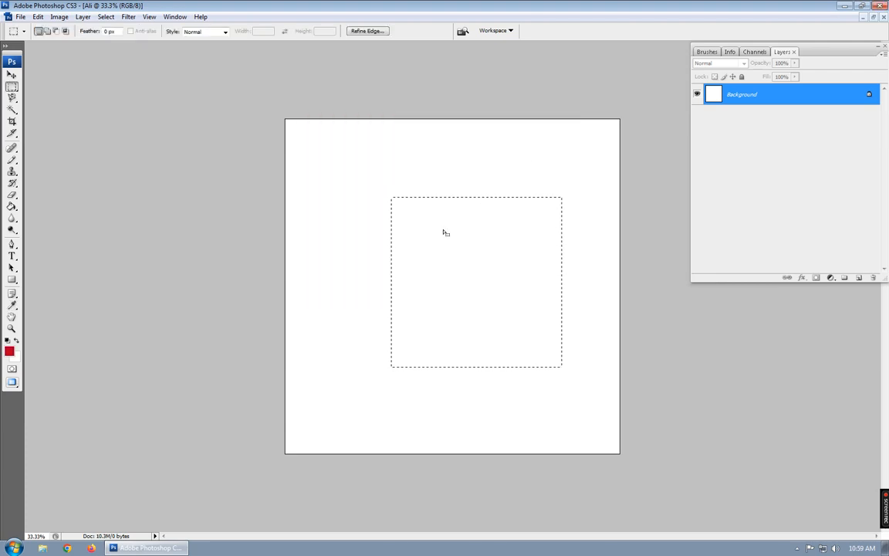
drag(470, 280, 448, 288)
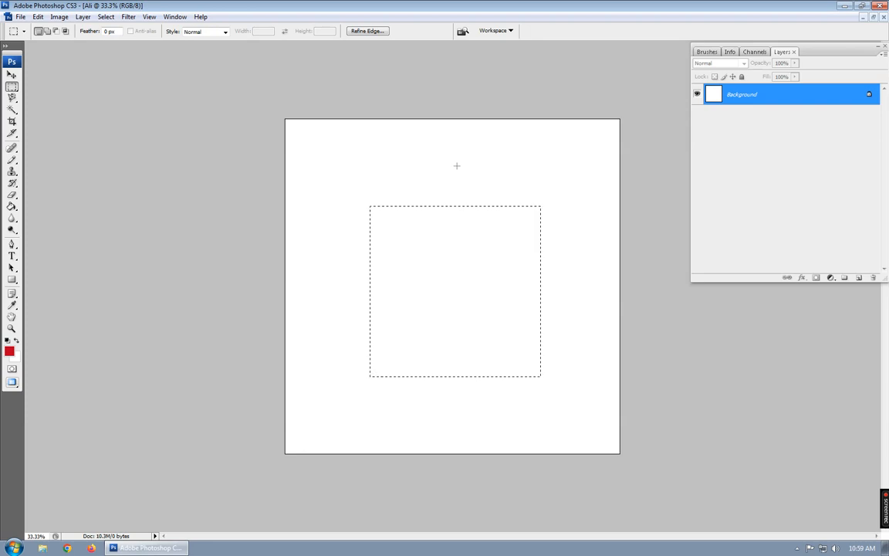
Stroke the square selection with a 20 px red line placed inside its edge and inspect the upper-left corner
right_click(439, 246)
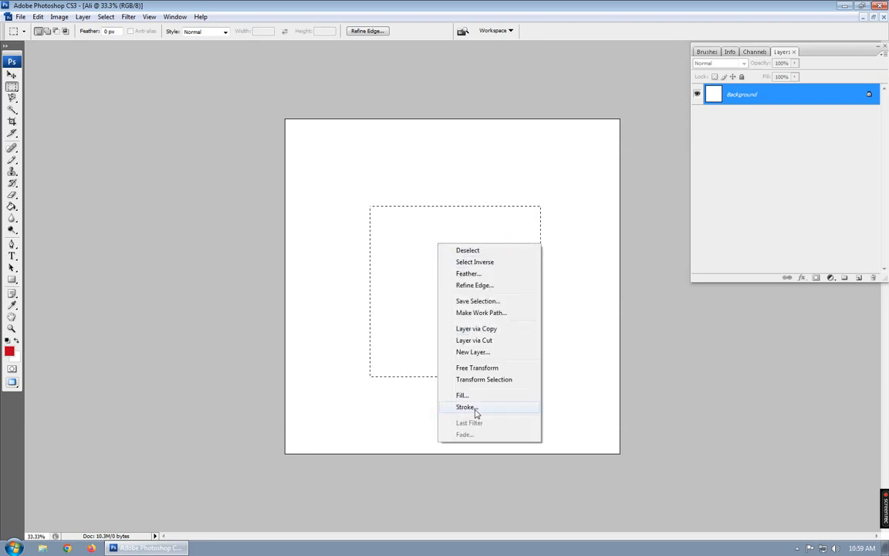
click(467, 407)
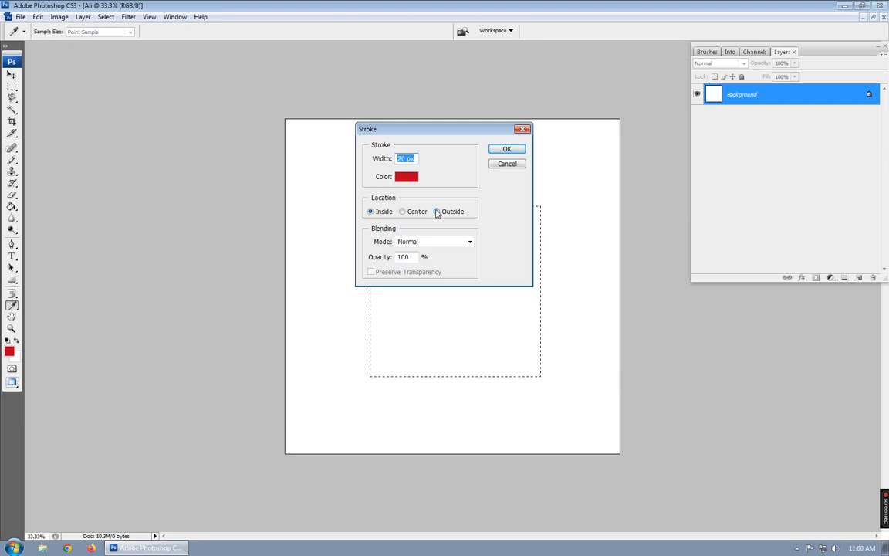
click(502, 150)
key(m)
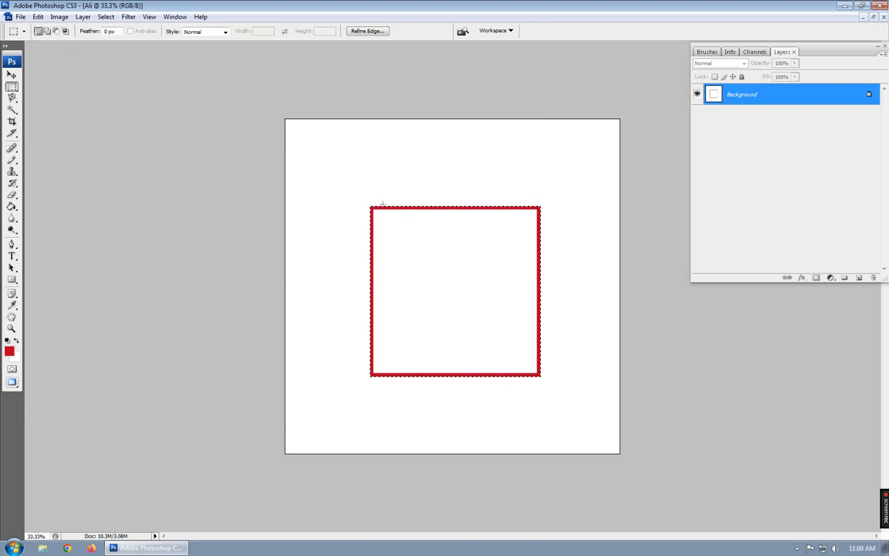
drag(368, 216, 368, 227)
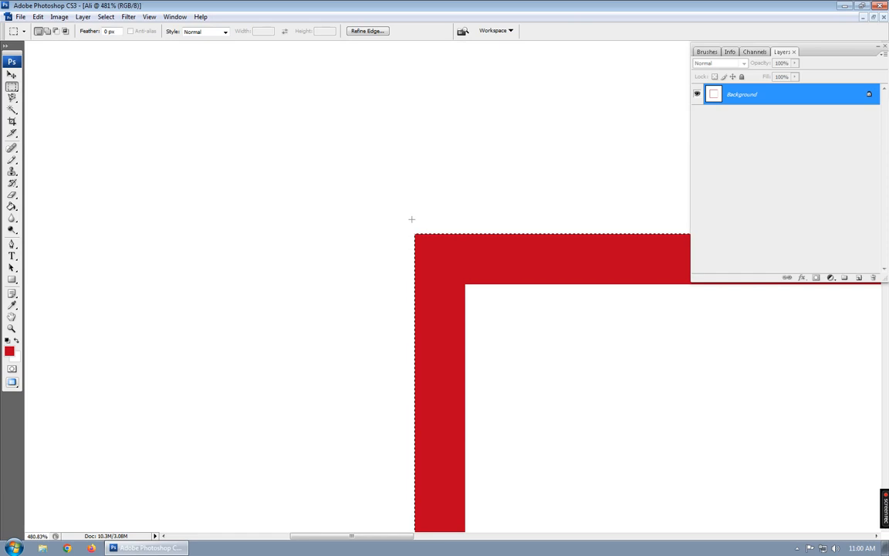
Undo the inside stroke on the square selection
key(ctrl+minus)
key(ctrl+minus)
key(ctrl+minus)
key(ctrl+minus)
key(ctrl+minus)
key(ctrl+minus)
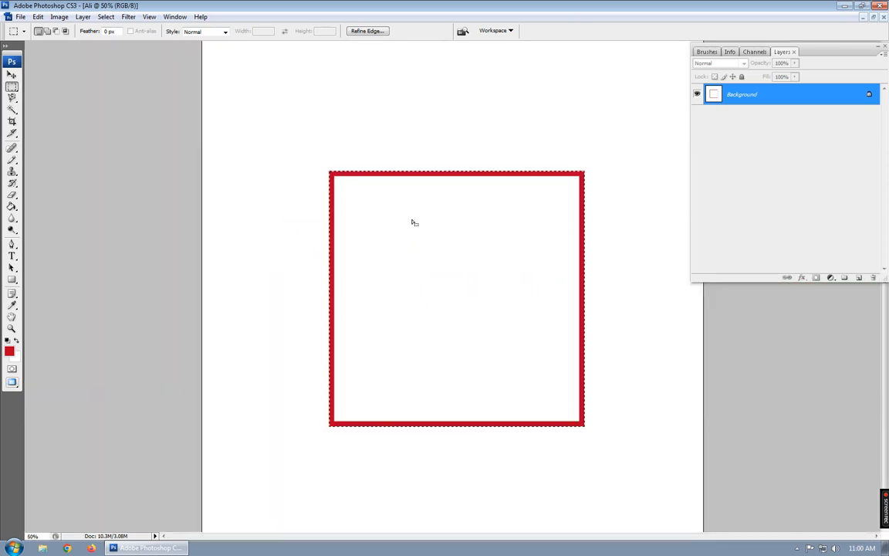
key(ctrl+z)
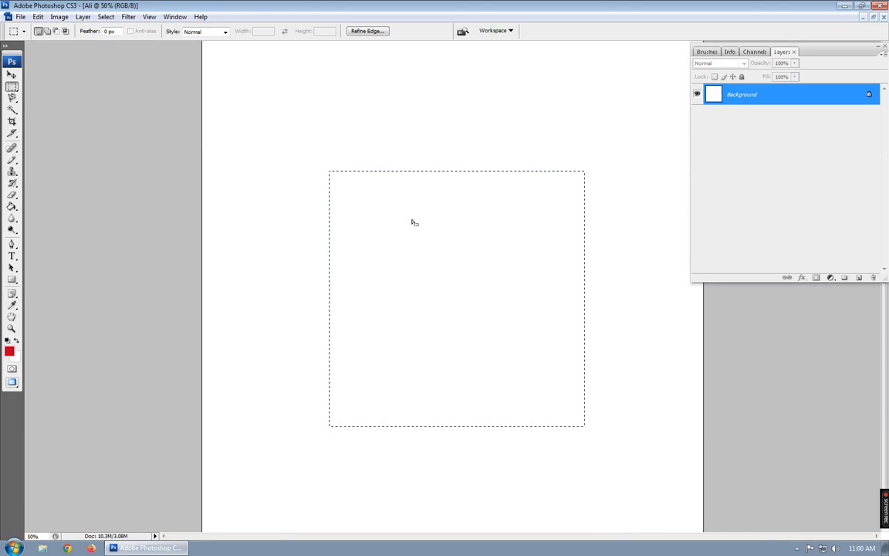
Stroke the square selection with a 20 px red line centered on its edge and inspect the upper-left corner
right_click(413, 224)
click(466, 384)
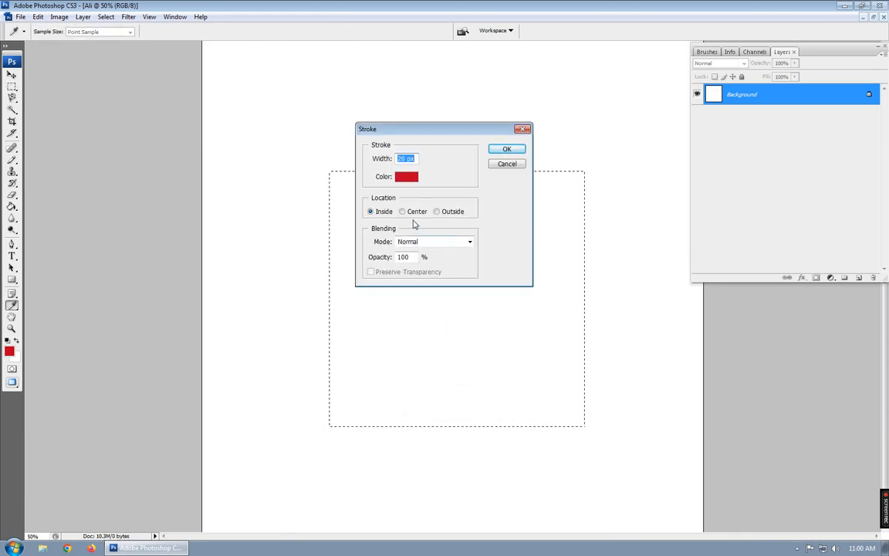
click(508, 150)
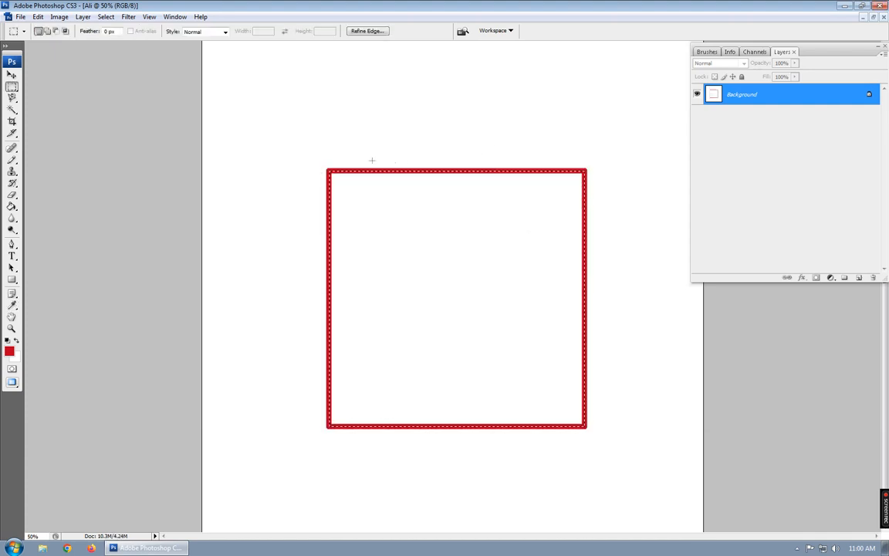
drag(319, 193, 319, 193)
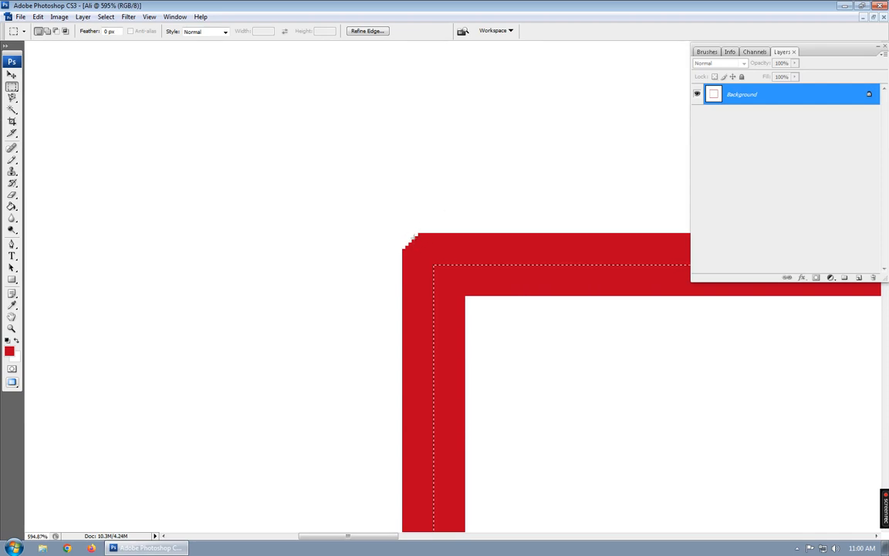
Undo the centered stroke on the square selection
key(ctrl+minus)
key(ctrl+minus)
key(ctrl+minus)
key(ctrl+minus)
key(ctrl+minus)
key(ctrl+minus)
key(ctrl+minus)
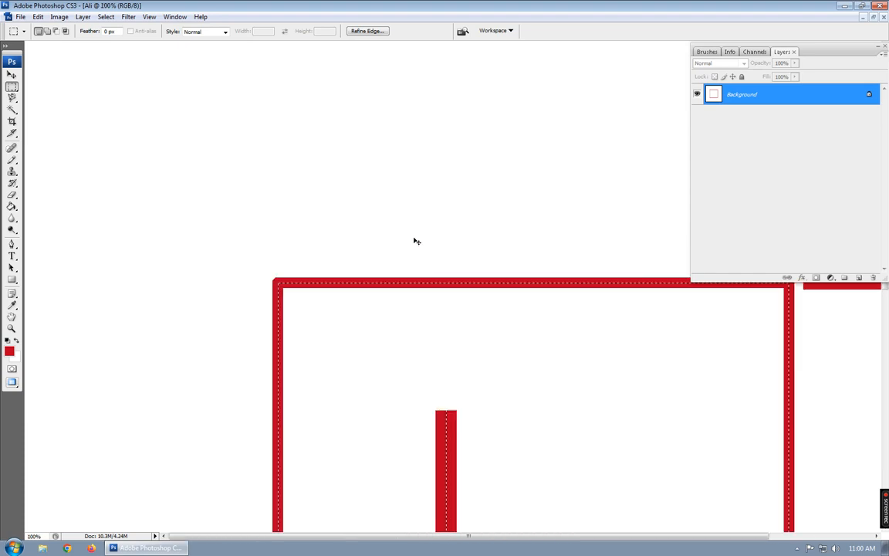
key(ctrl+z)
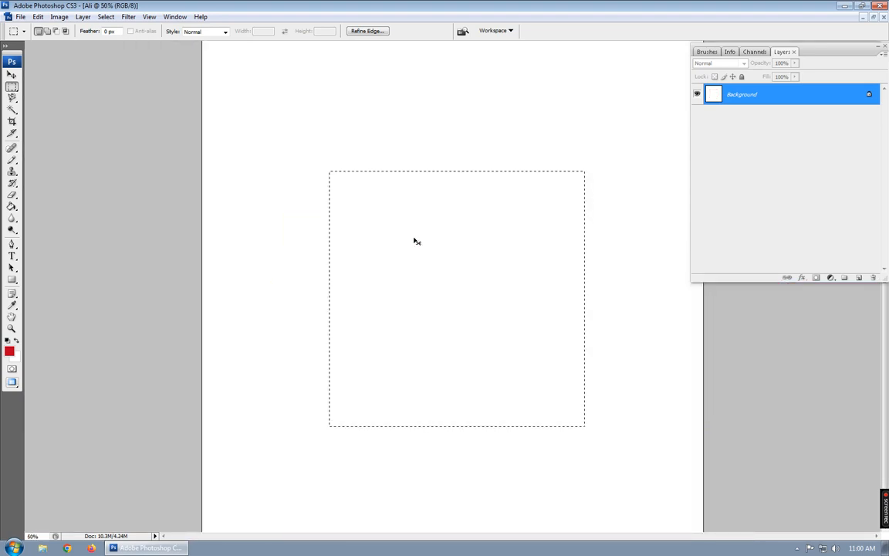
Stroke the square selection with a 20 px red line placed outside its edge and inspect the upper-left corner
right_click(415, 243)
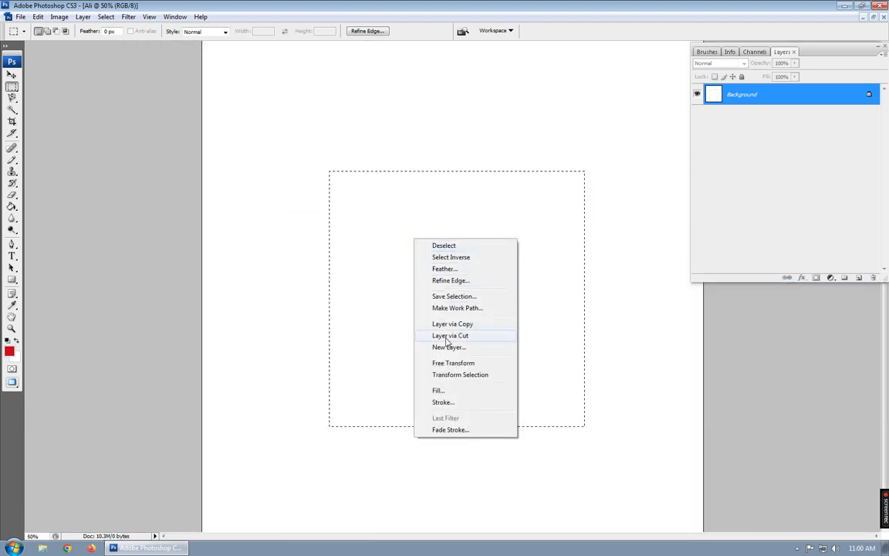
click(455, 402)
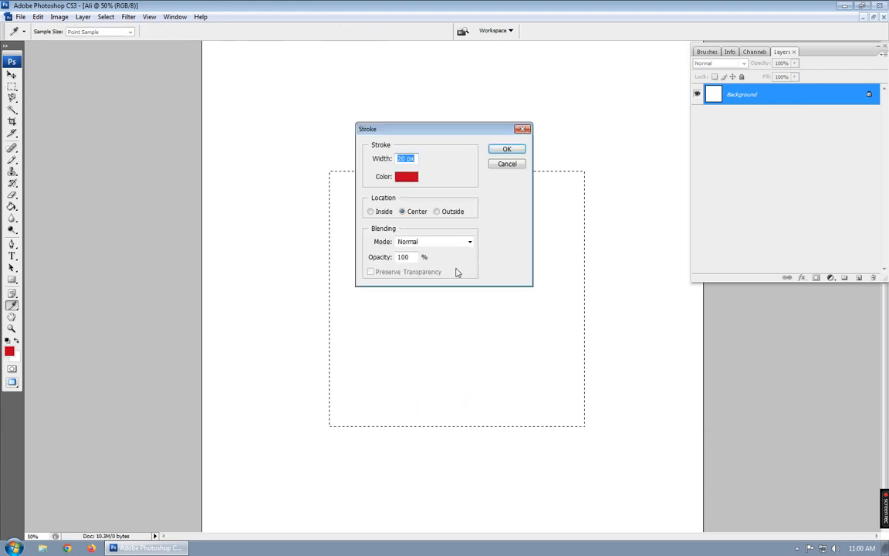
click(437, 212)
click(507, 150)
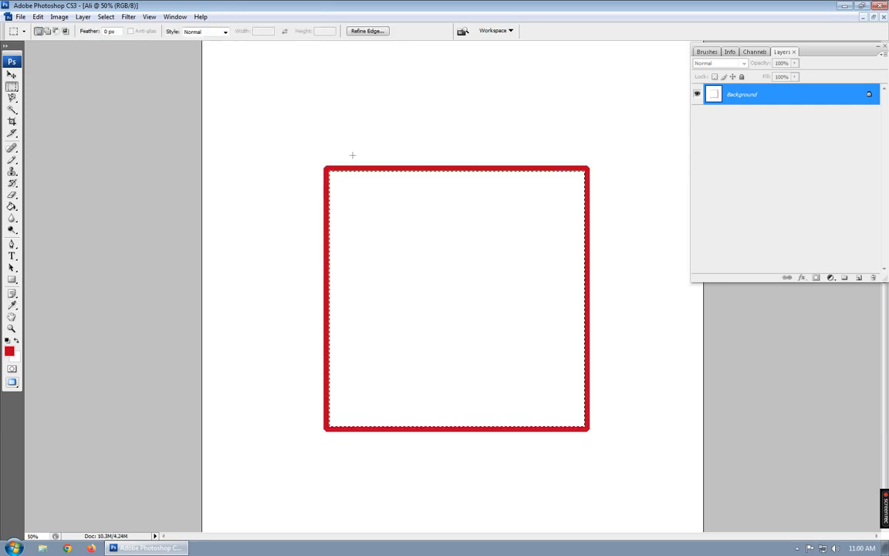
drag(316, 185, 318, 186)
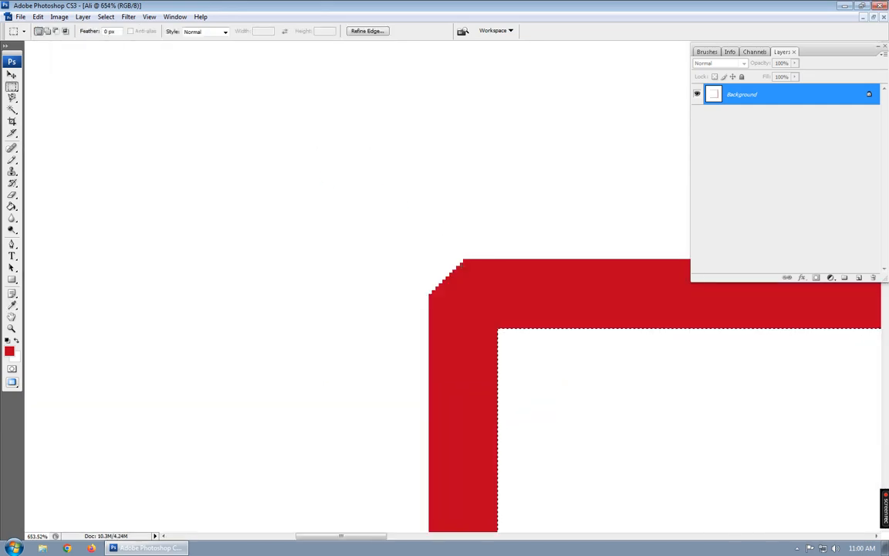
Undo the outside stroke on the square selection
key(ctrl+minus)
key(ctrl+minus)
key(ctrl+minus)
key(ctrl+minus)
key(ctrl+minus)
key(ctrl+minus)
key(ctrl+minus)
key(ctrl+minus)
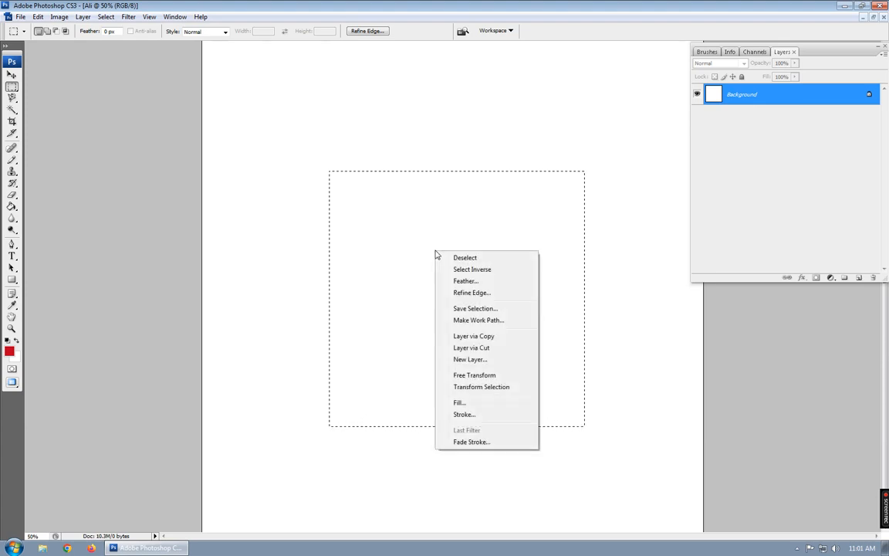
Fill the square selection with the red foreground color in Normal mode, and undo the fill
click(471, 403)
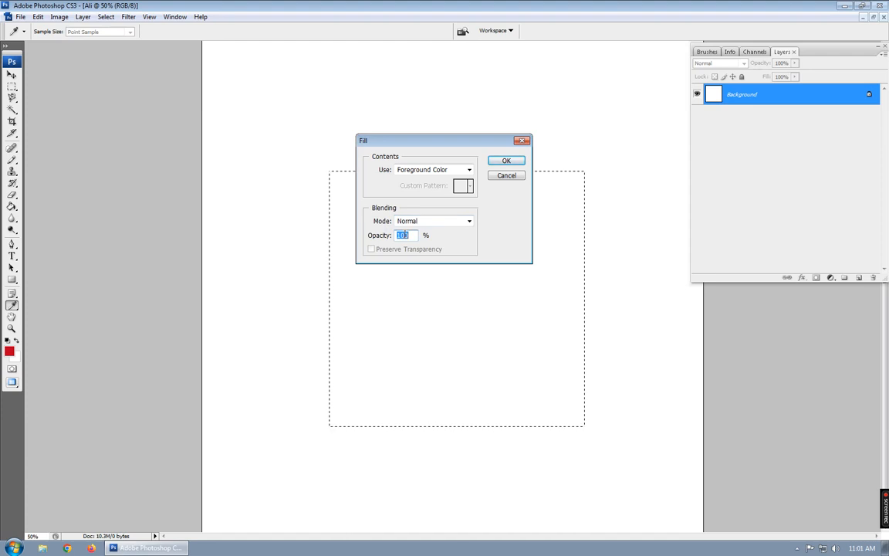
click(506, 161)
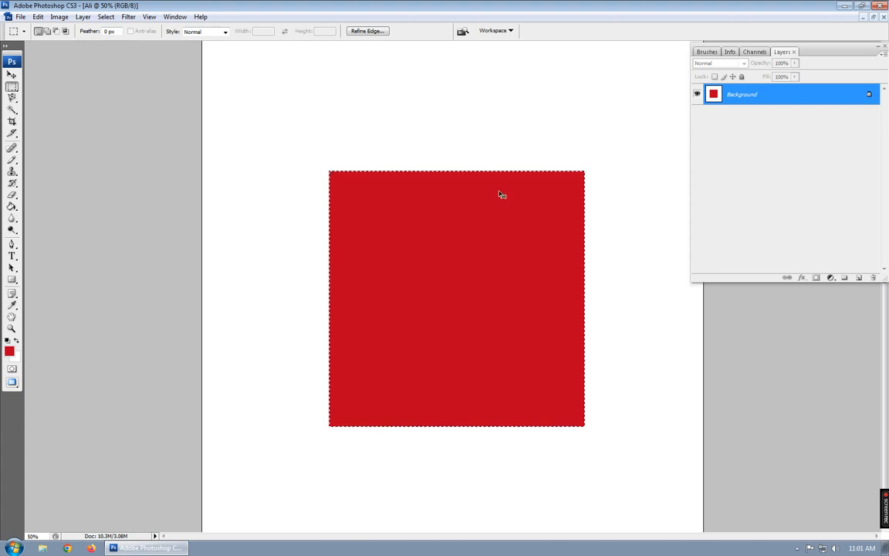
key(ctrl+z)
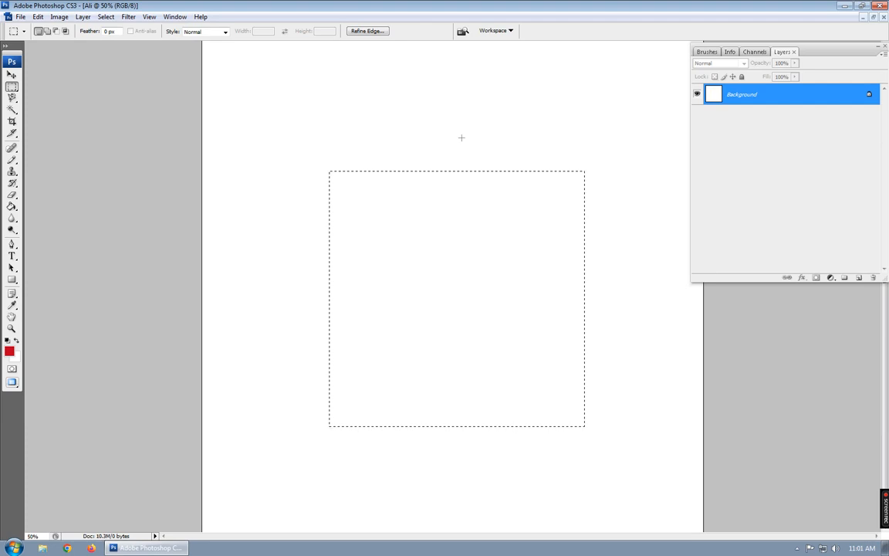
Deselect the square and switch from the Rectangular to the Elliptical Marquee tool
key(ctrl+d)
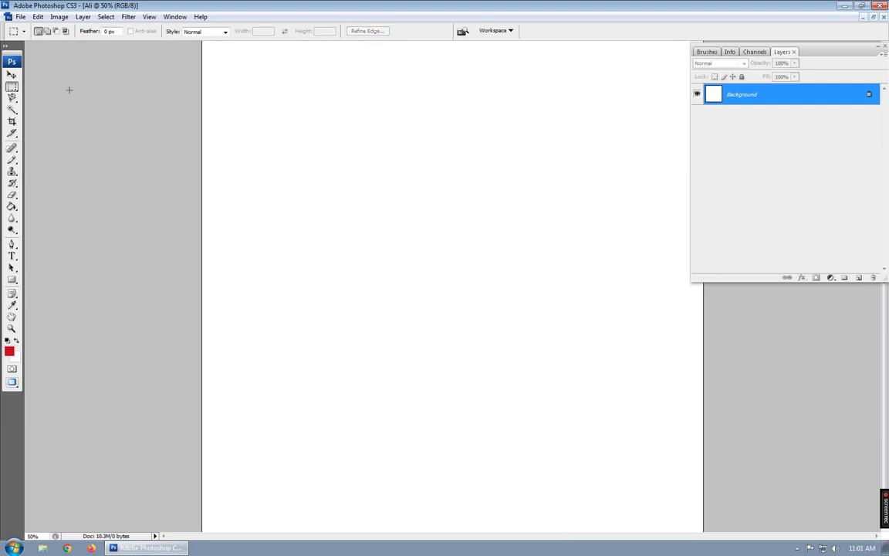
click(13, 86)
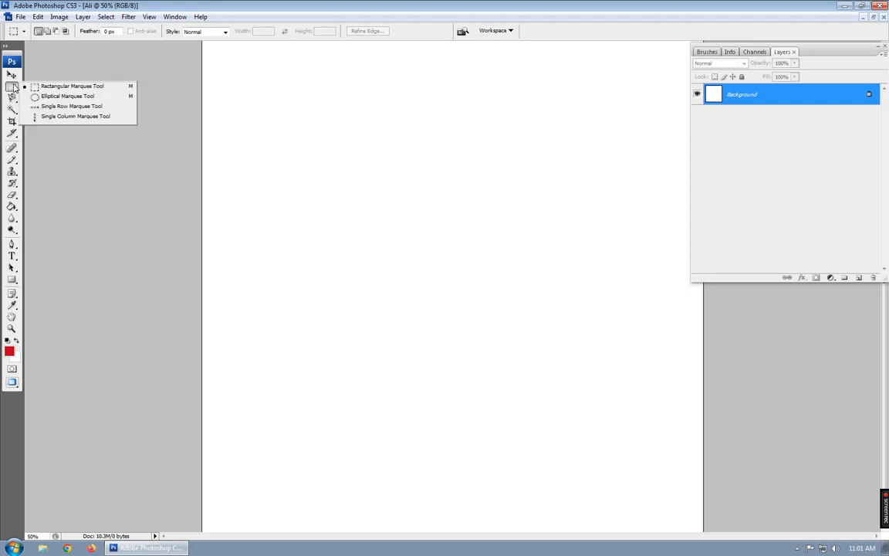
click(51, 96)
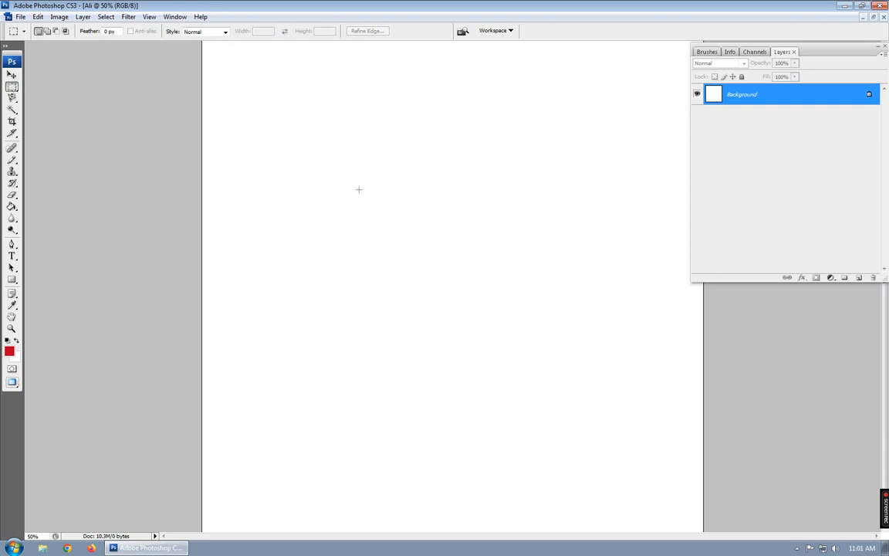
key(shift+m)
key(shift+m)
key(shift+m)
key(shift+m)
key(shift+m)
key(shift+m)
key(shift+m)
Draw several trial elliptical selections, both tall and wide, and discard the last one
drag(363, 135, 504, 428)
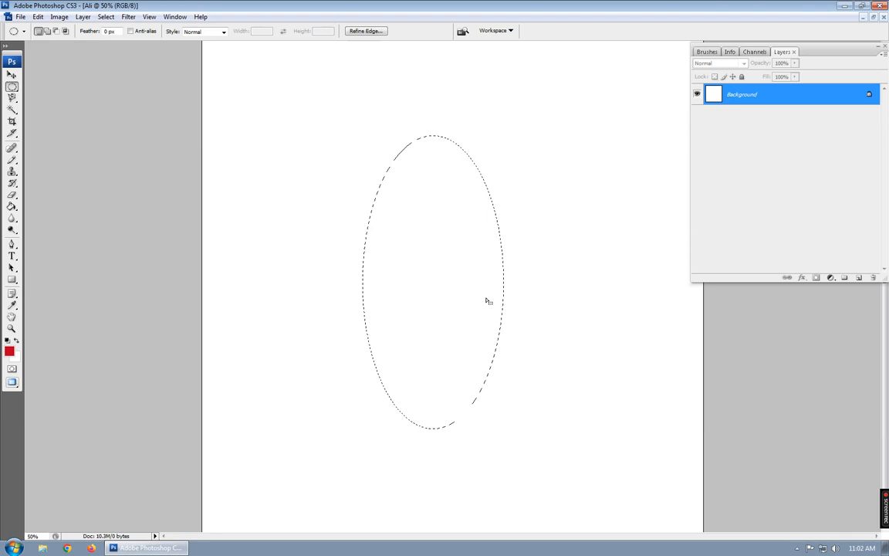
drag(337, 157, 606, 265)
drag(290, 172, 600, 266)
drag(433, 107, 550, 391)
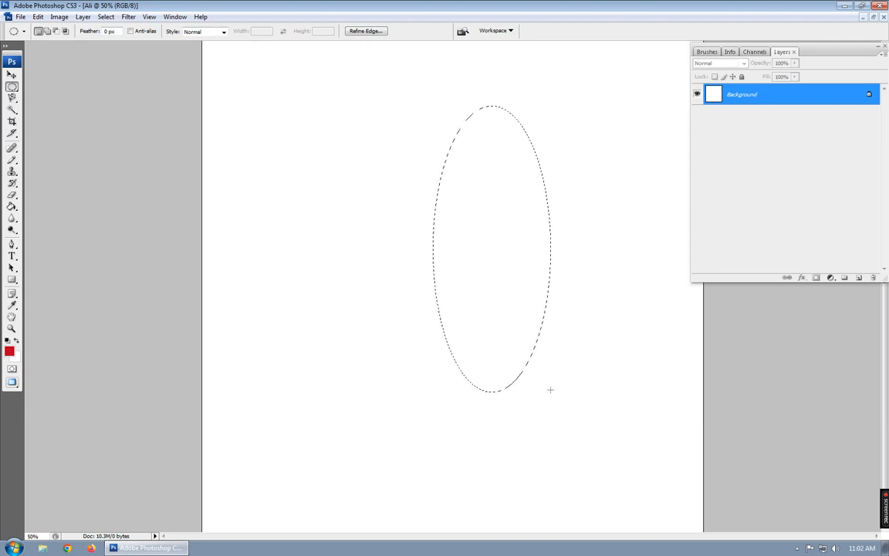
click(373, 179)
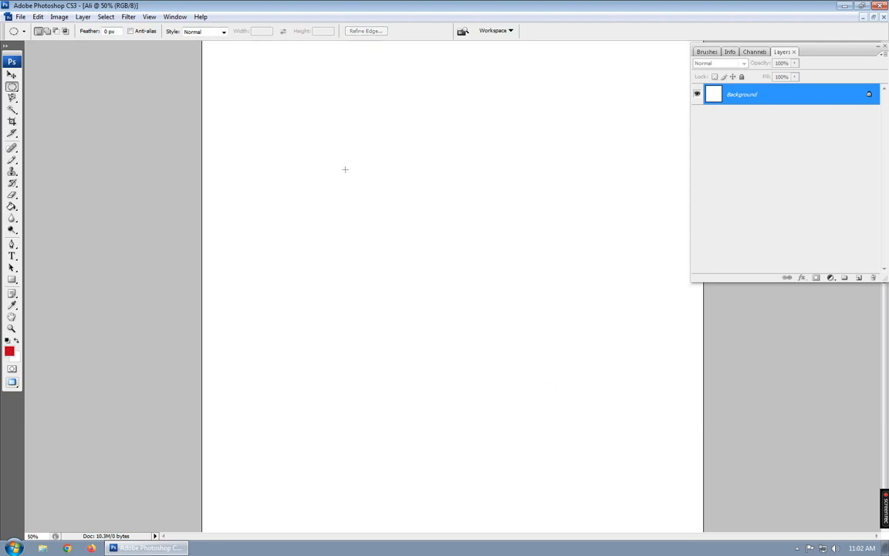
Draw a circular selection slightly wider than half the canvas and move it slightly up and left
drag(323, 153, 591, 422)
drag(468, 298, 455, 271)
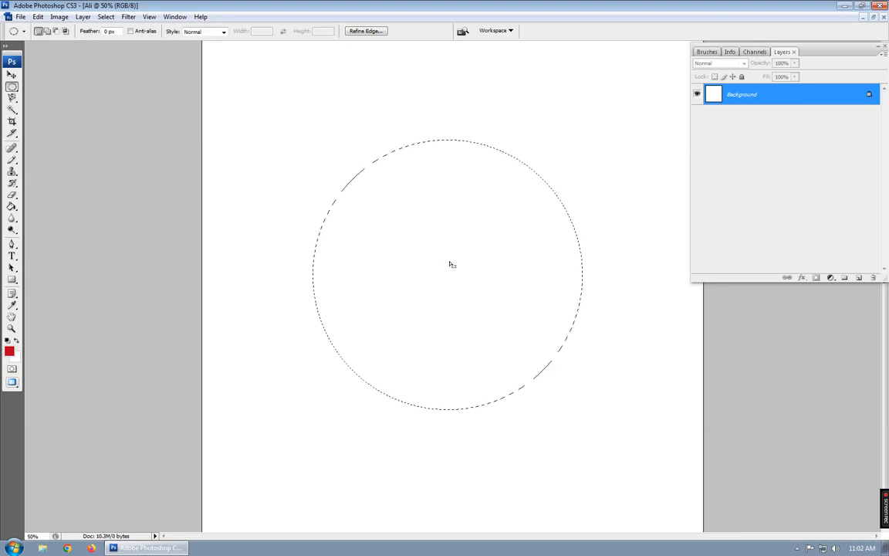
Subtract a large offset circle from the circular selection to form a crescent, and undo the subtraction
key(alt)
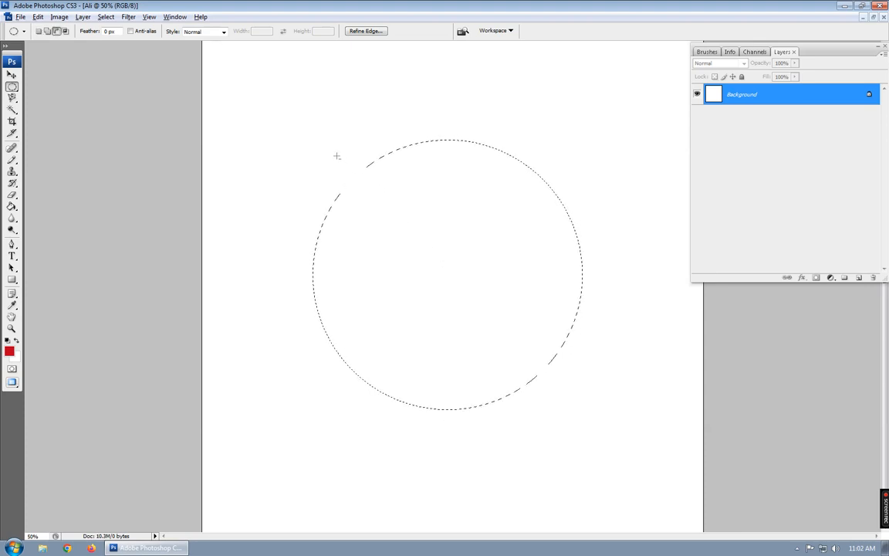
drag(270, 88, 553, 377)
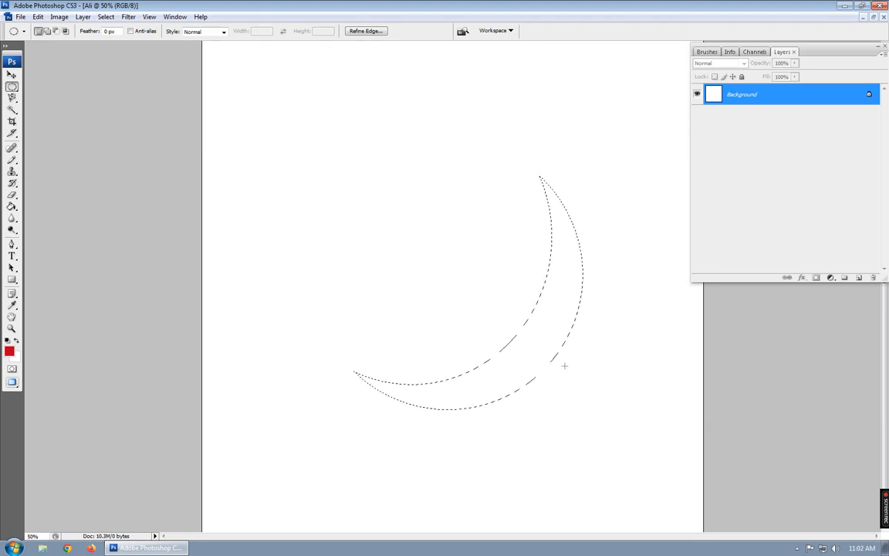
key(ctrl+z)
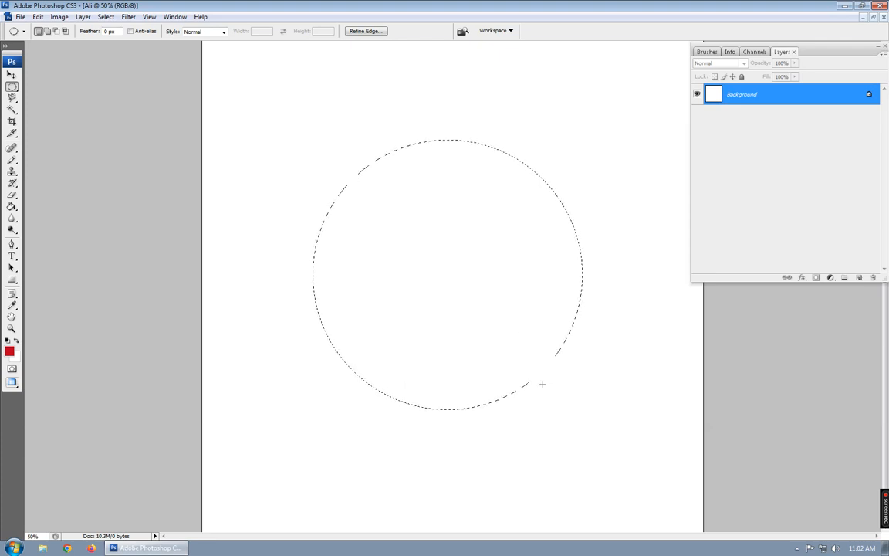
Subtract four smaller circles from the circular selection at its upper left, upper right, middle and lower left
drag(326, 91, 481, 264)
drag(464, 118, 551, 222)
drag(423, 250, 503, 329)
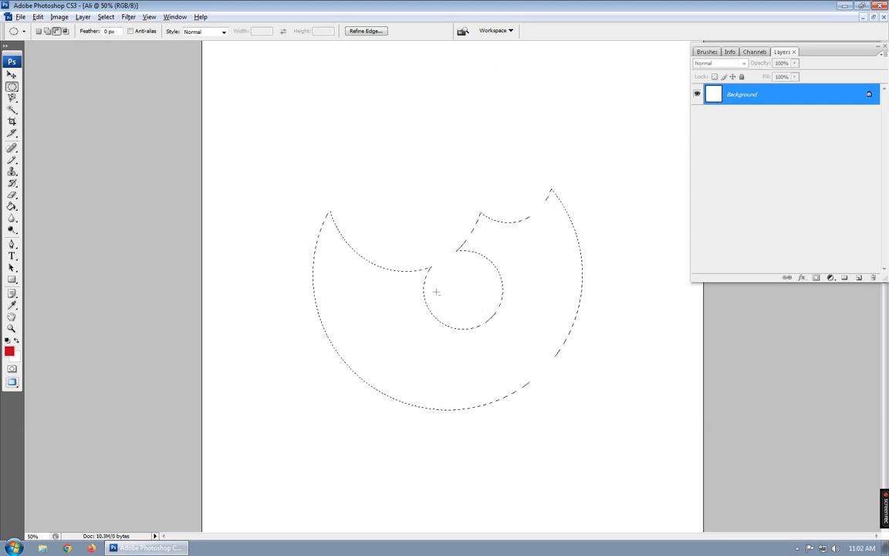
drag(397, 376, 403, 382)
Undo the four circle subtractions step by step, back to the full circular selection
key(ctrl+z)
key(ctrl+alt+z)
key(ctrl+alt+z)
key(ctrl+alt+z)
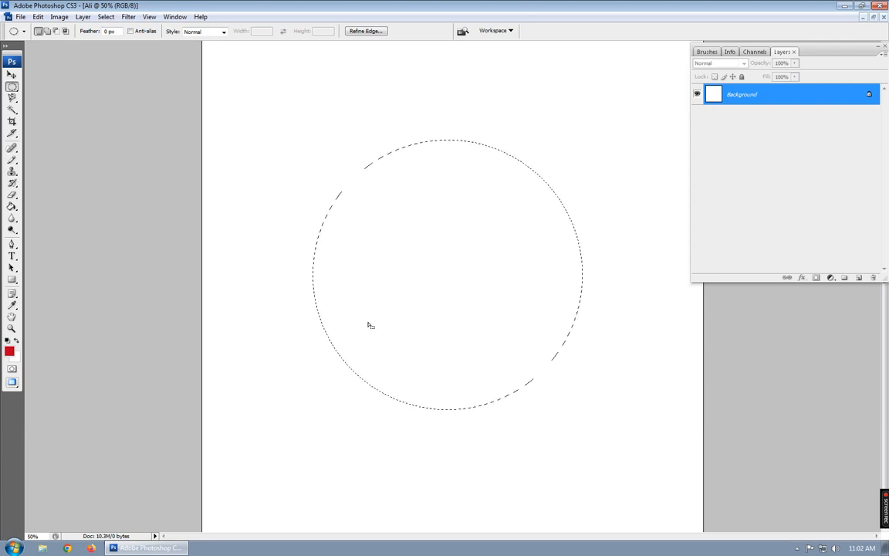
Add four small circles to the circular selection, three around its upper-left edge and one at its upper right
key(shift)
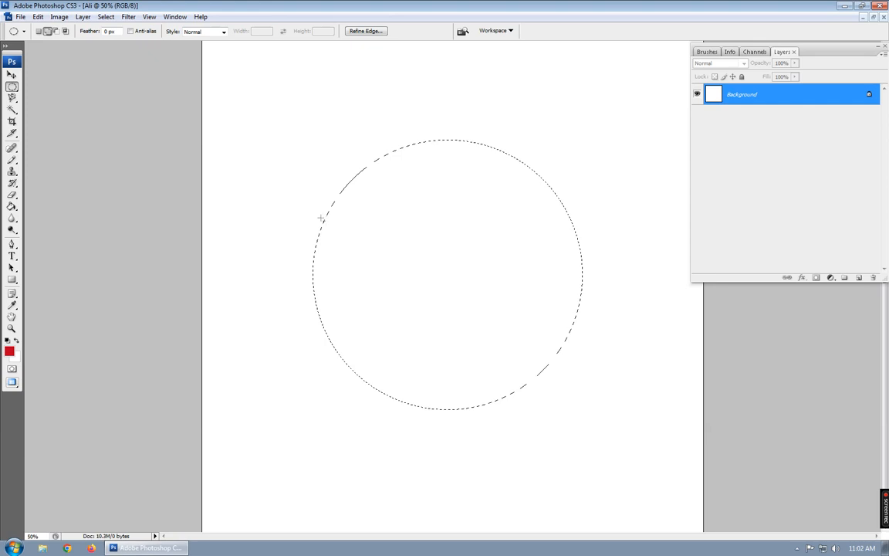
drag(352, 247, 353, 249)
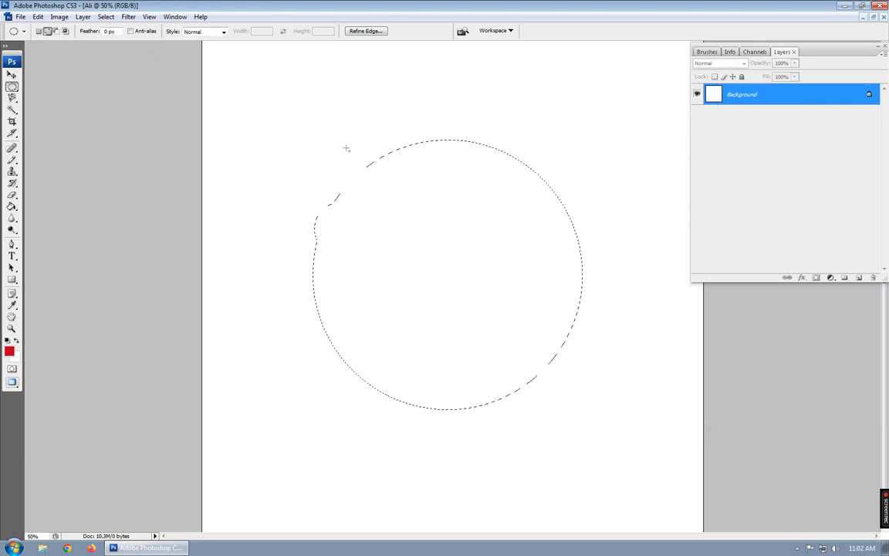
drag(346, 115, 416, 177)
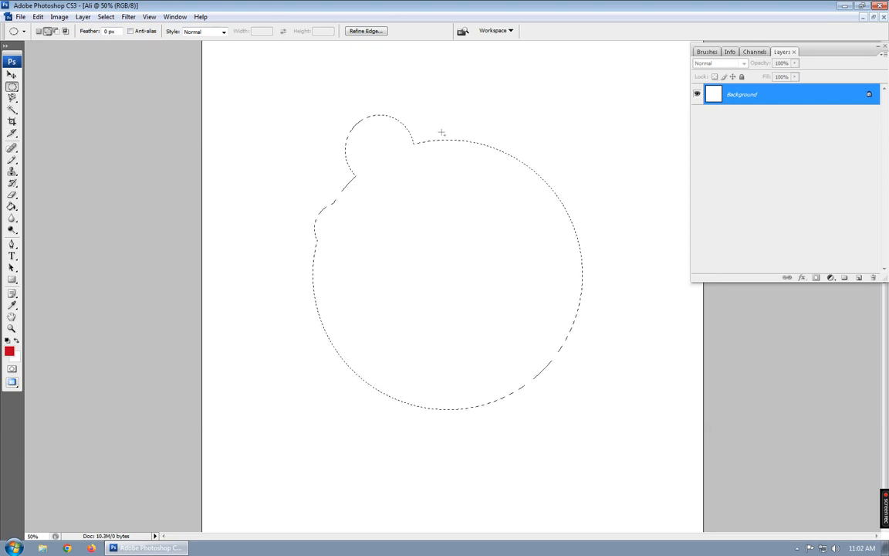
drag(371, 77, 427, 128)
drag(589, 132, 533, 199)
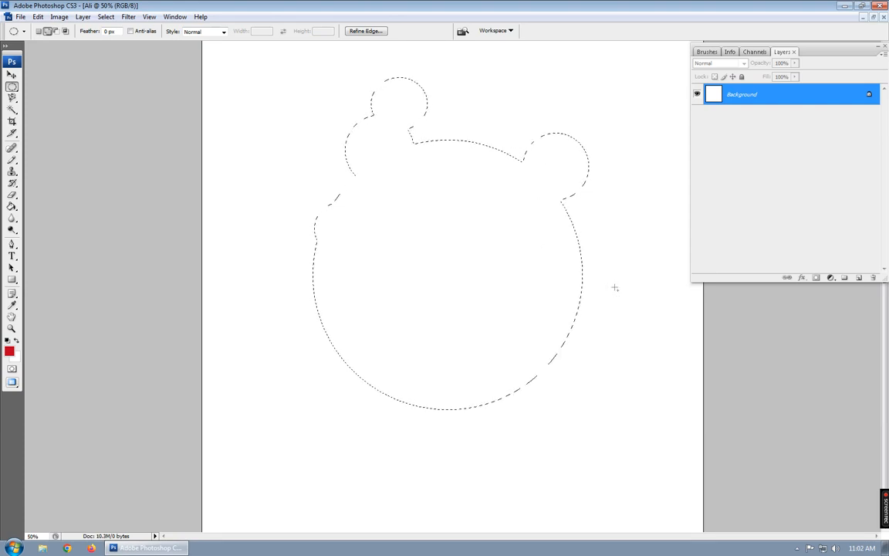
Add a circle at the lower right of the combined selection and stroke the selection 20 px wide in red along its inside edge
drag(553, 365, 553, 363)
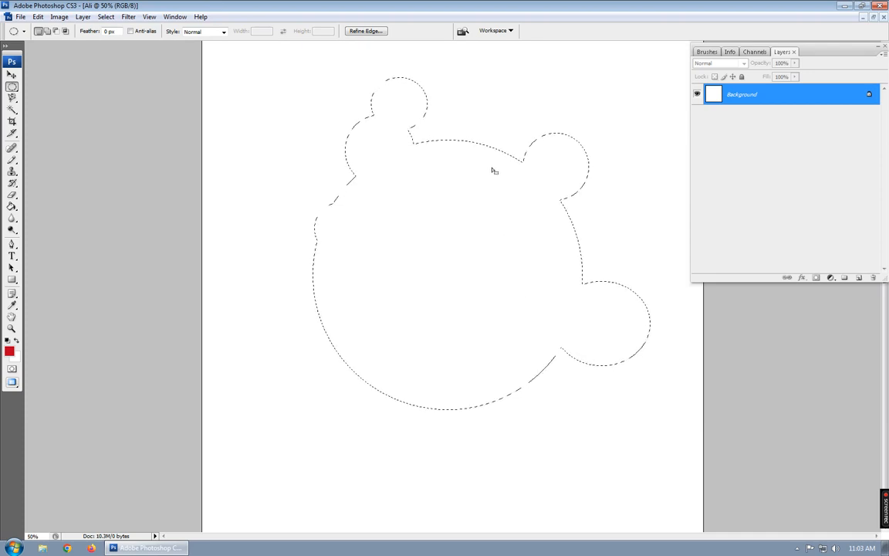
right_click(410, 214)
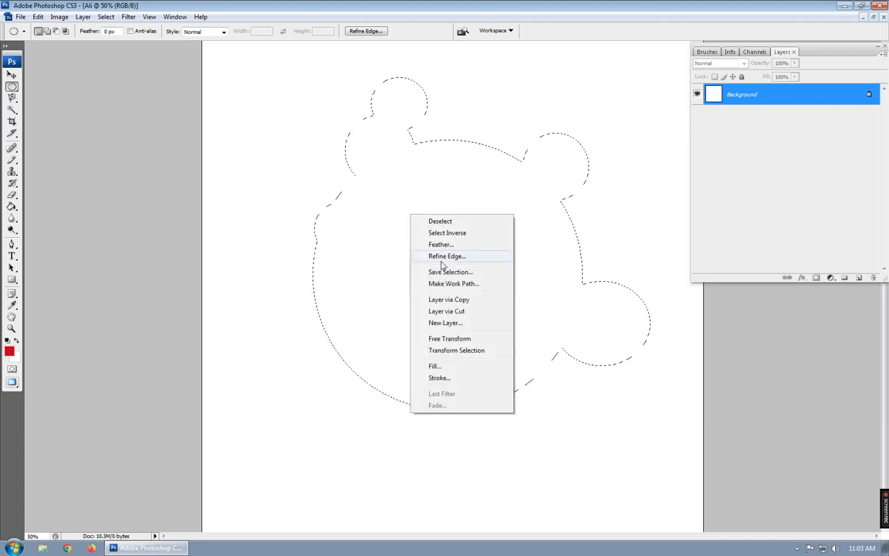
click(440, 377)
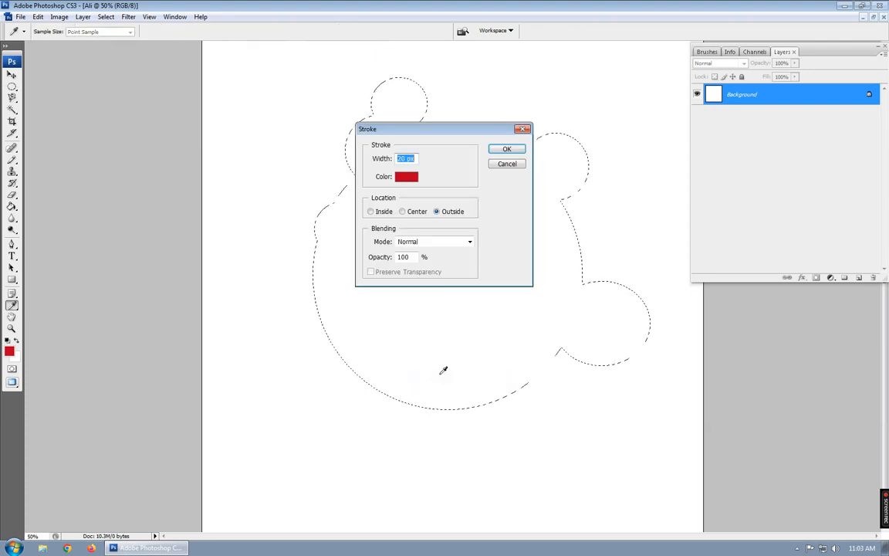
click(509, 148)
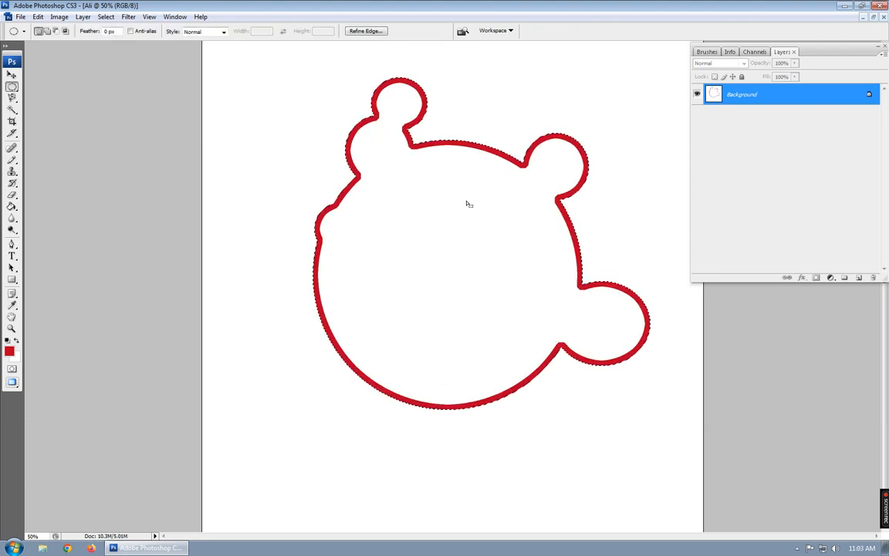
Fill the combined circular selection with the red foreground color in Normal mode at 100% opacity
right_click(428, 235)
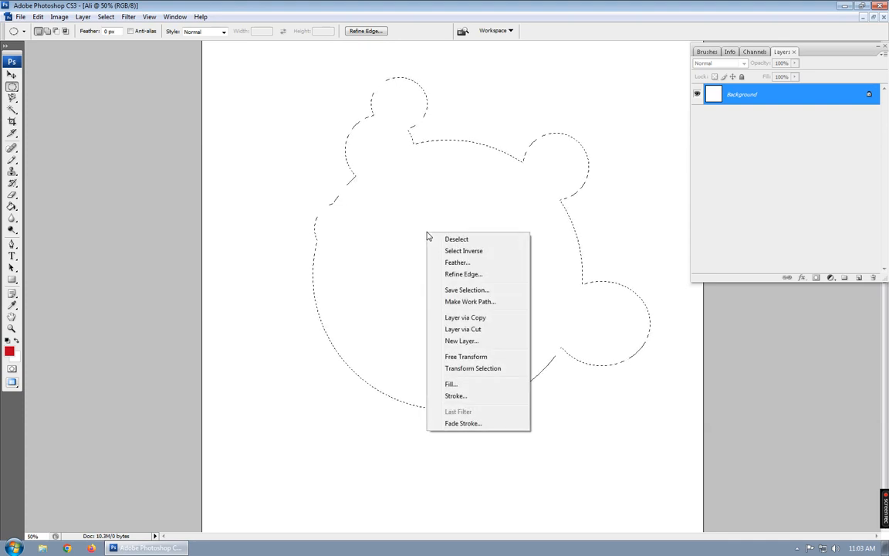
click(466, 386)
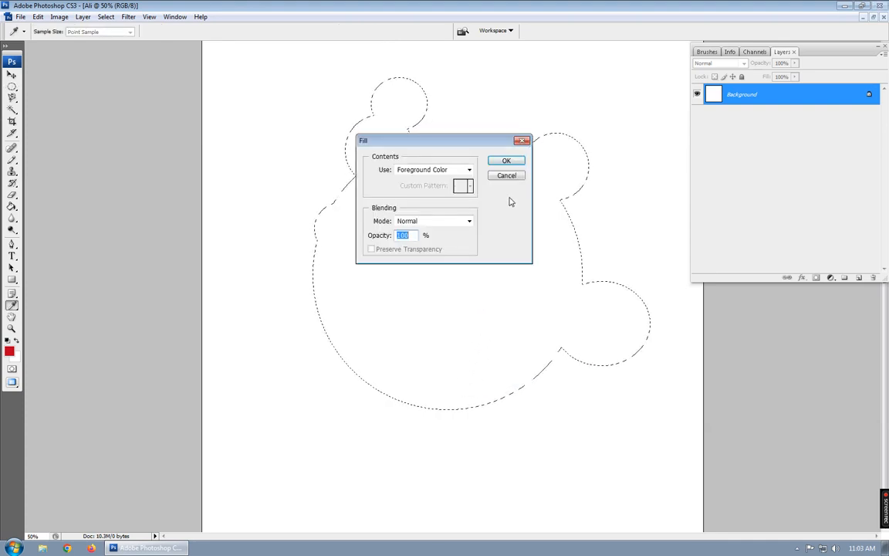
click(506, 162)
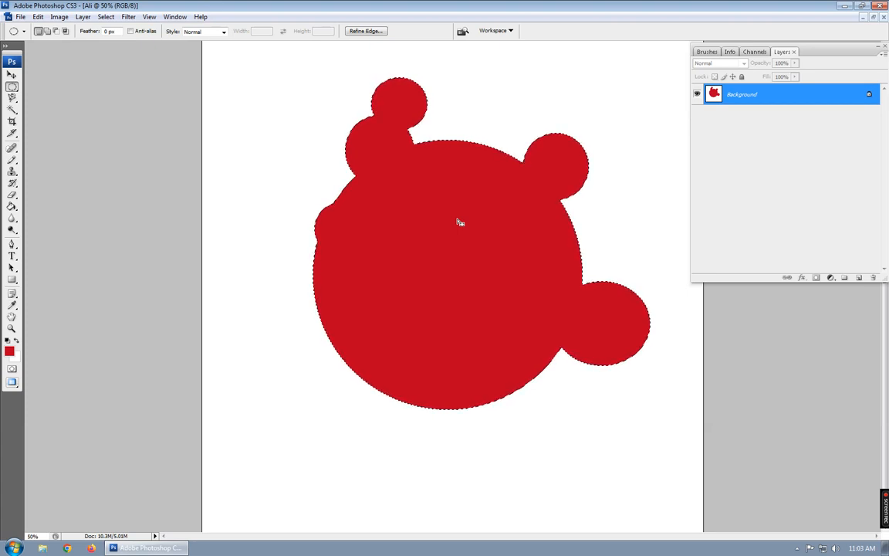
Undo the red fill and deselect the combined shape
key(ctrl+z)
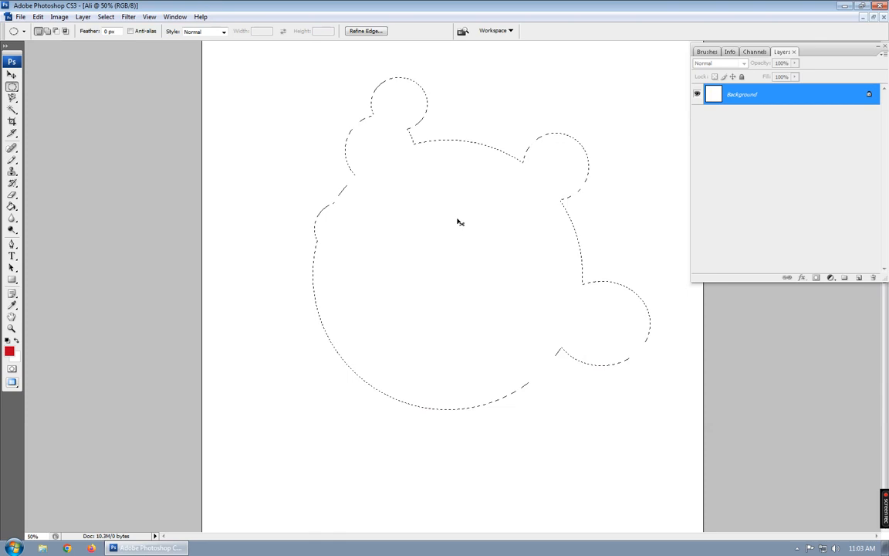
key(ctrl+d)
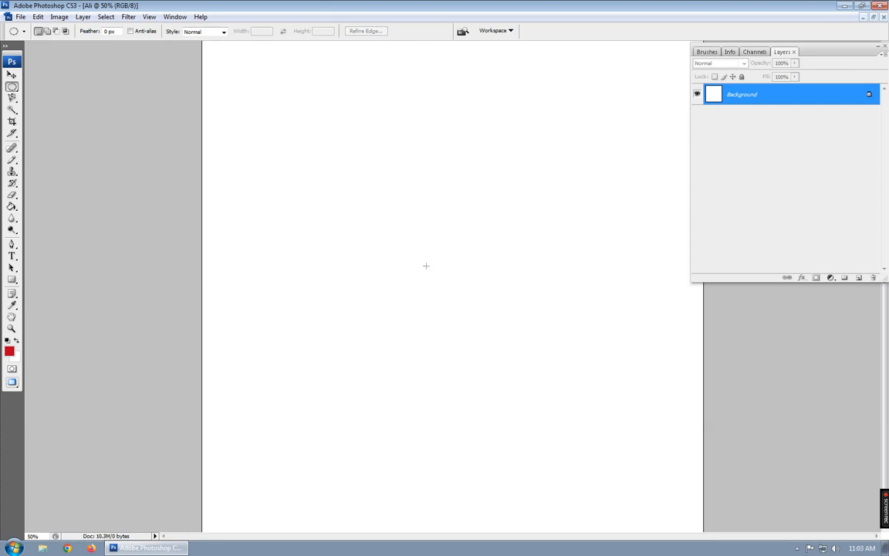
Hide and show the Layers panel repeatedly, leaving it visible
key(F7)
key(F7)
key(F7)
key(F7)
key(F7)
key(F7)
key(F7)
key(F7)
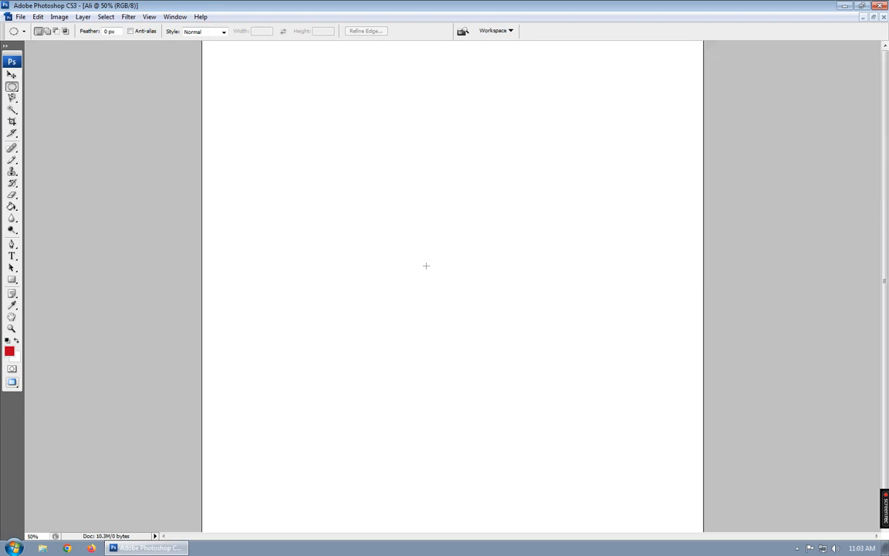
key(F7)
key(F7)
key(F7)
key(F7)
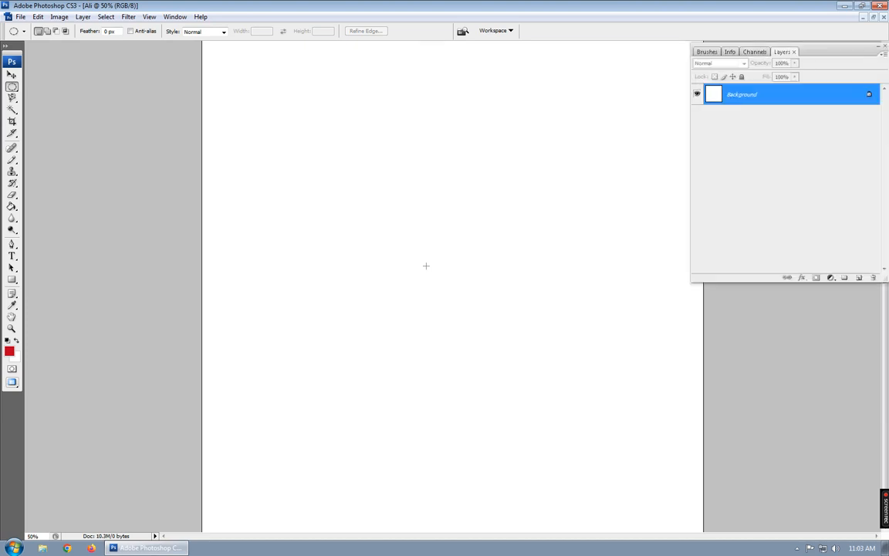
Toggle the Brushes panel off and on, leaving it displayed in front of its panel group
key(F5)
key(F5)
key(F5)
key(F5)
key(F5)
key(F5)
key(F5)
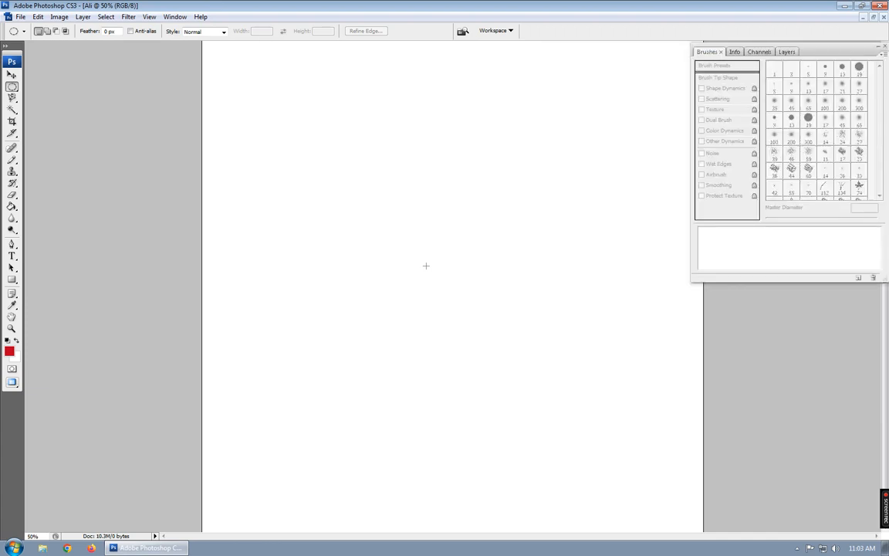
Separate the grouped Brushes, Info, Channels and Layers panels into individual floating panels over the workspace
mouse_move(707, 52)
mouse_down()
mouse_move(511, 109)
mouse_move(307, 120)
mouse_up()
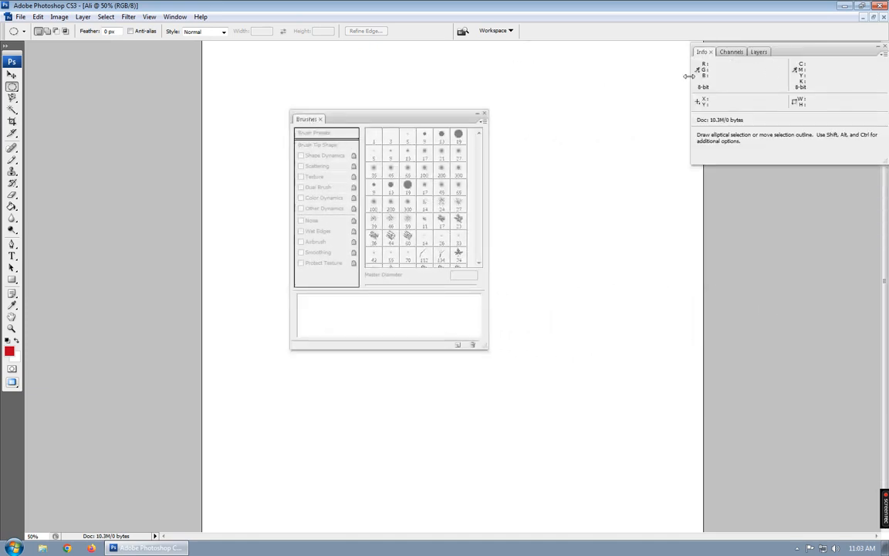
drag(716, 53, 554, 355)
drag(708, 52, 73, 58)
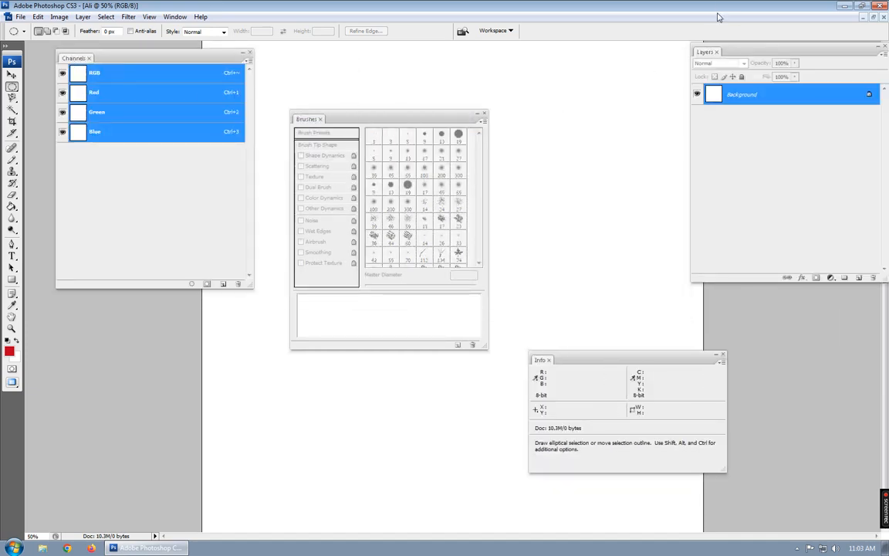
drag(738, 54, 602, 59)
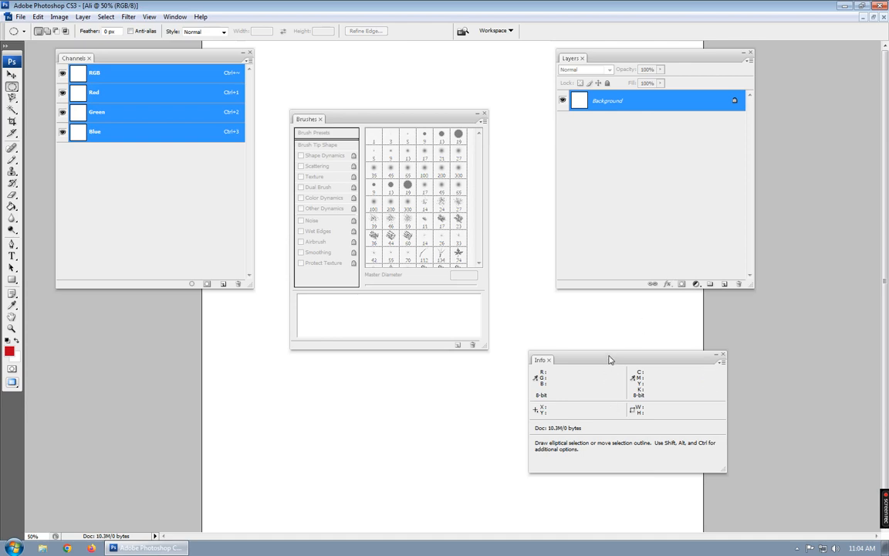
Regroup the Info, Brushes and Channels panels with Layers and place the group beside the canvas's right edge
drag(609, 358, 631, 63)
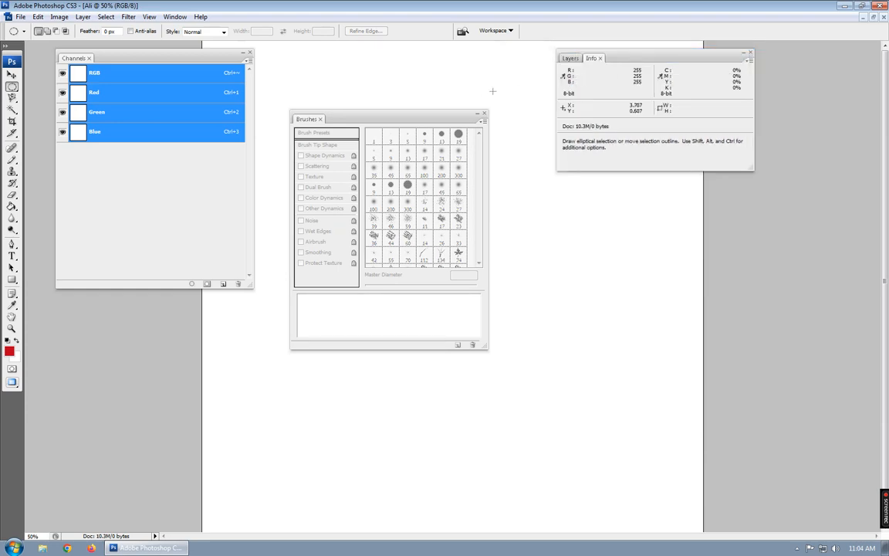
mouse_move(387, 120)
mouse_down()
mouse_move(596, 122)
mouse_move(642, 103)
mouse_move(660, 60)
mouse_up()
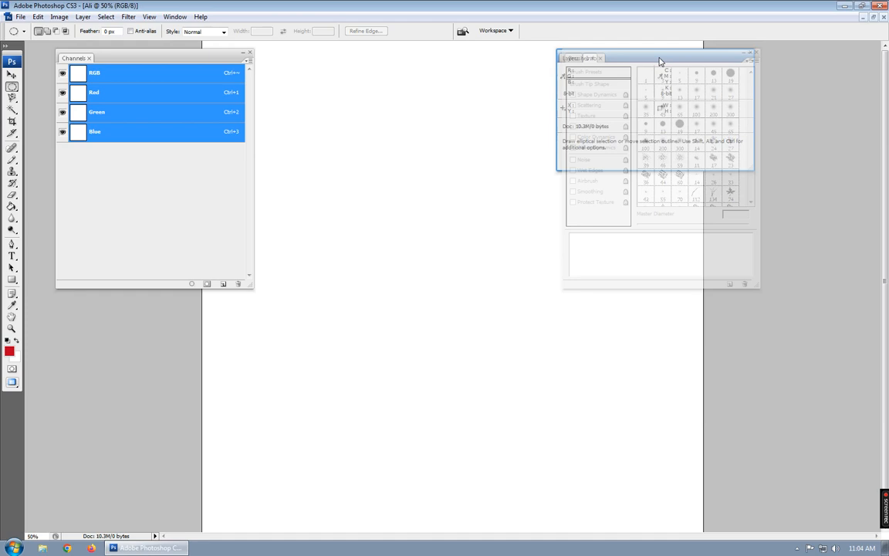
drag(660, 61, 661, 60)
mouse_move(110, 60)
mouse_down()
mouse_move(355, 133)
mouse_move(571, 99)
mouse_move(616, 61)
mouse_up()
drag(680, 58, 805, 57)
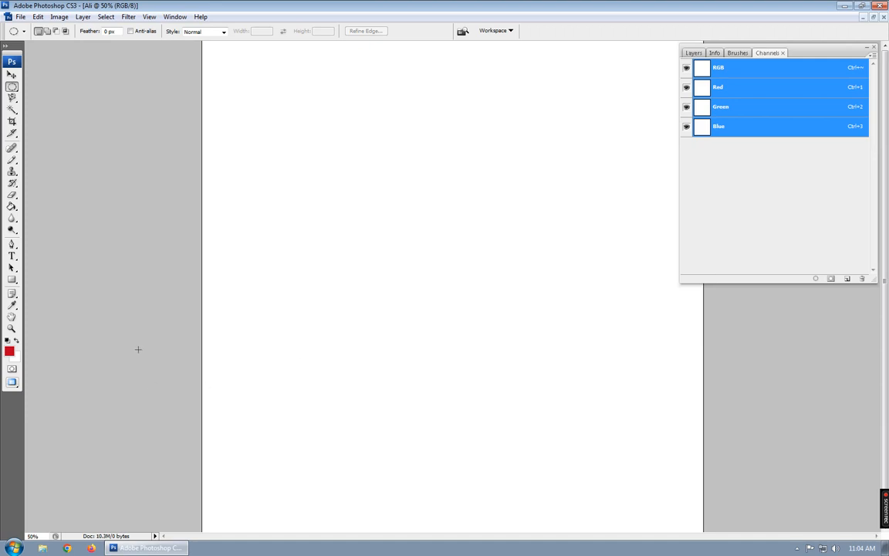
Hide and restore the toolbox, options bar and all panels repeatedly, leaving them visible
key(Tab)
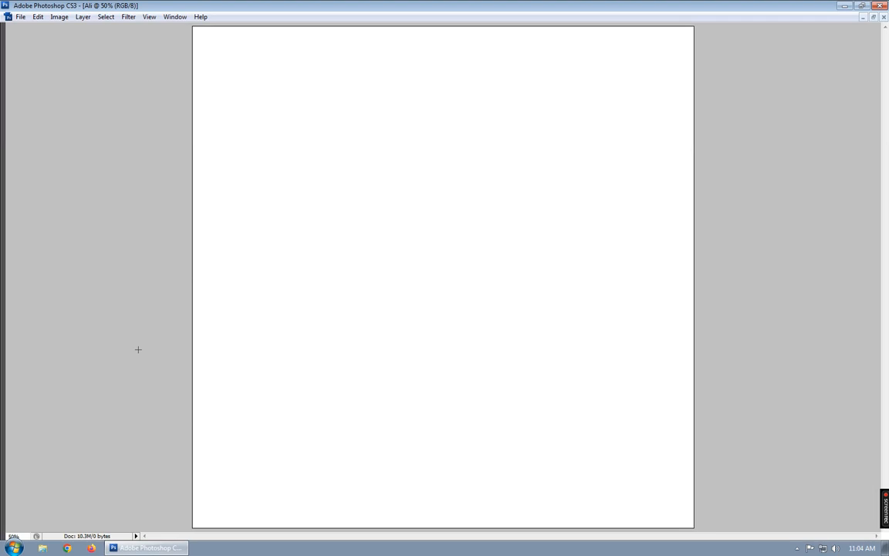
key(Tab)
key(Tab)
key(Tab)
key(Tab)
key(Tab)
key(Tab)
key(Tab)
key(Tab)
key(Tab)
key(Tab)
key(Tab)
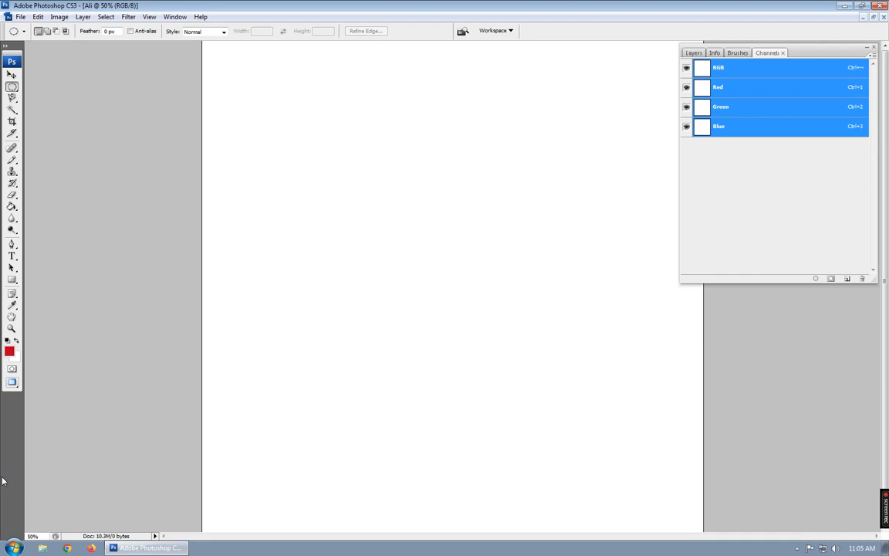
Zoom the blank canvas out to 8.33% and through several magnifications up to 300%
key(ctrl+minus)
key(ctrl+minus)
key(ctrl+minus)
key(ctrl+minus)
key(ctrl+minus)
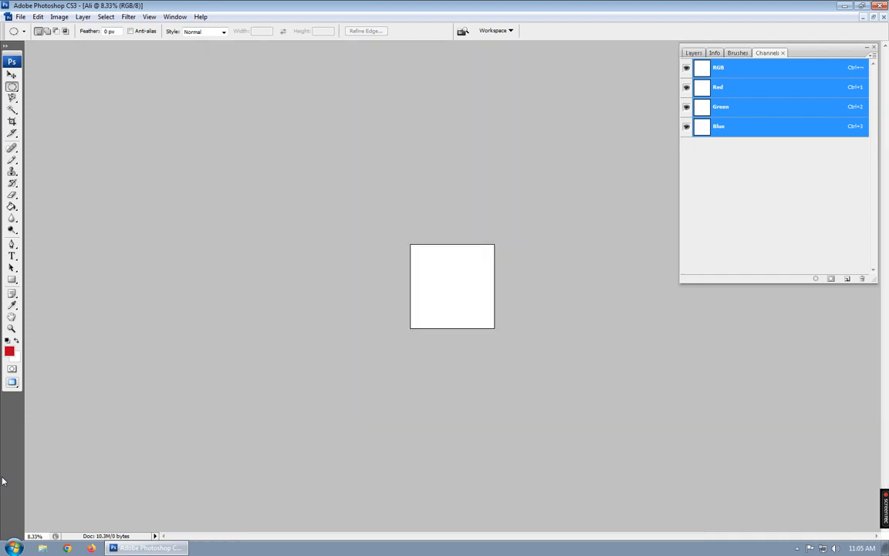
key(ctrl+plus)
key(ctrl+plus)
key(ctrl+plus)
key(ctrl+plus)
key(ctrl+plus)
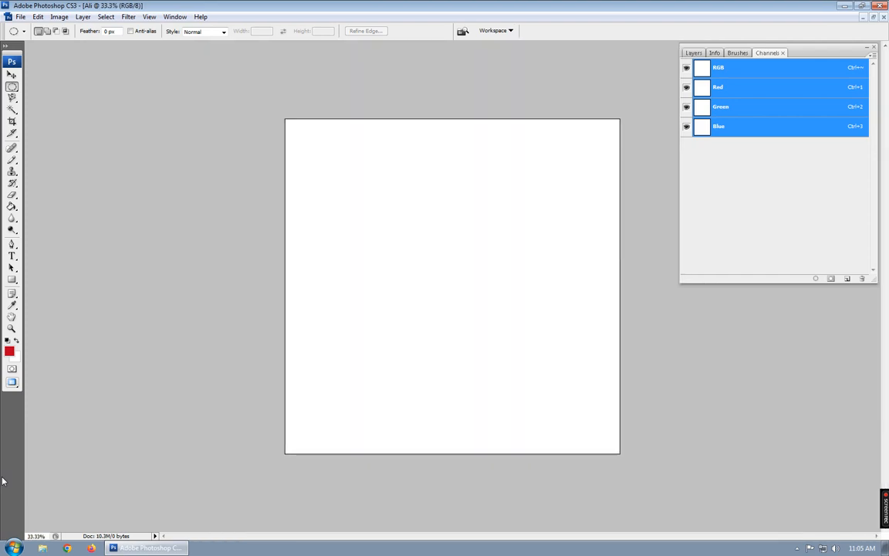
key(ctrl+minus)
key(ctrl+minus)
key(ctrl+minus)
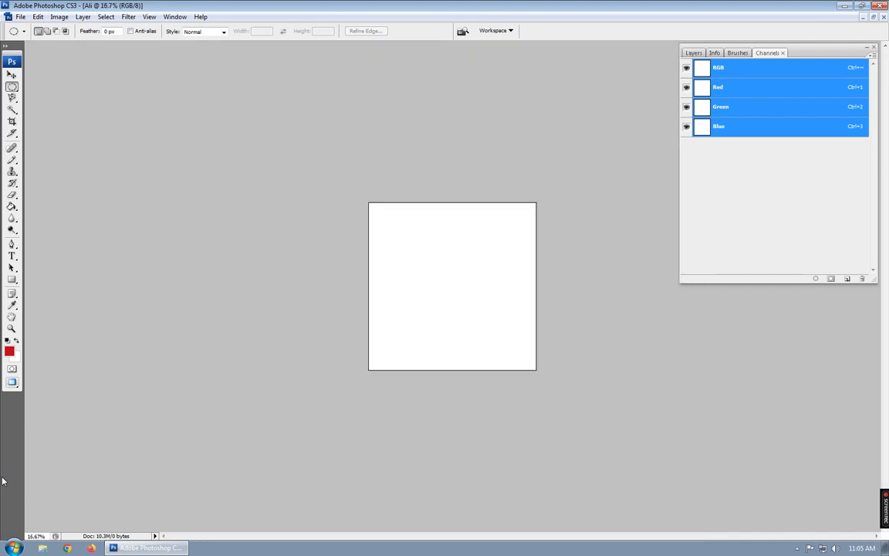
key(ctrl+plus)
key(ctrl+plus)
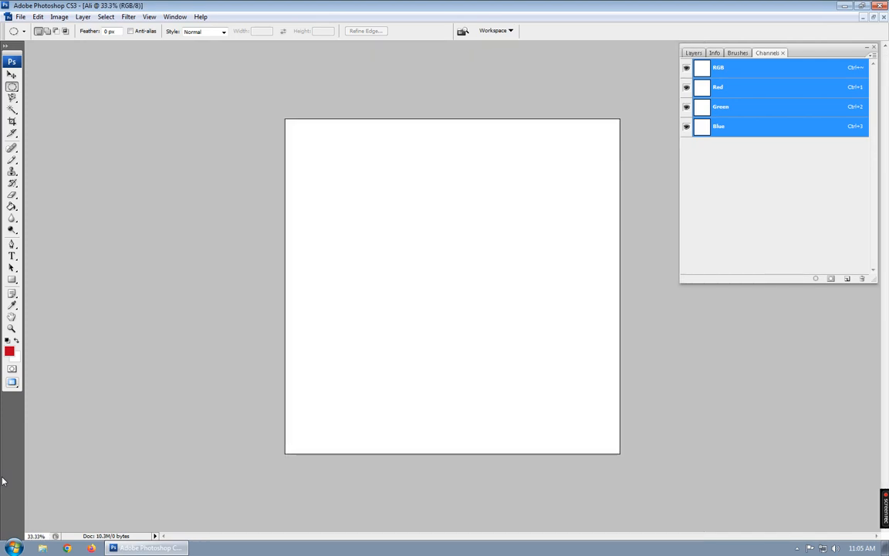
key(ctrl+plus)
key(ctrl+plus)
key(ctrl+plus)
key(ctrl+plus)
key(ctrl+plus)
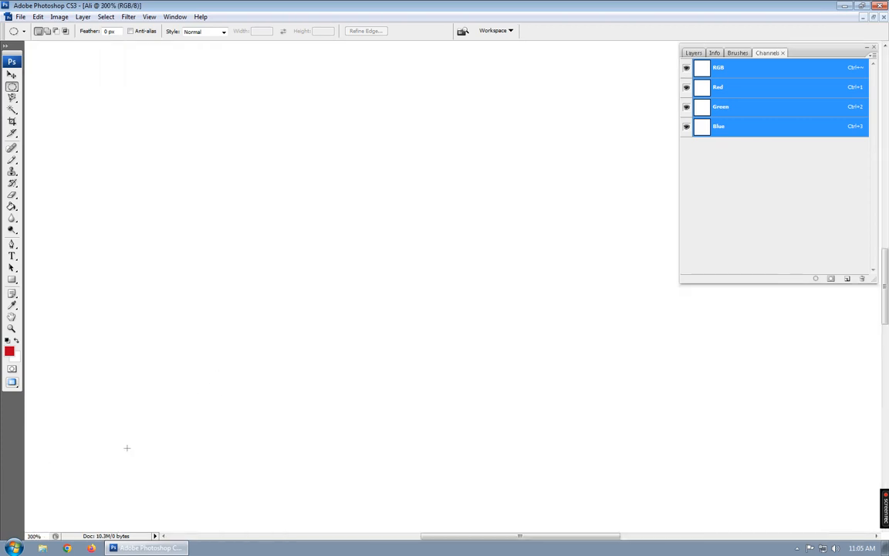
Reduce the Pencil tool's brush size to 50 px and paint a single red dot near the canvas center
key(b)
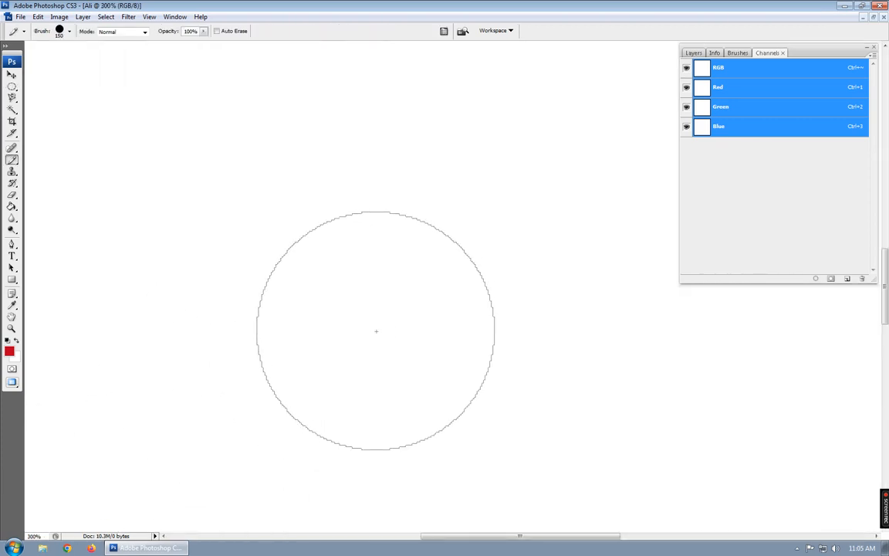
key(bracketleft)
key(bracketleft)
key(bracketleft)
key(bracketleft)
key(bracketleft)
key(bracketleft)
key(bracketleft)
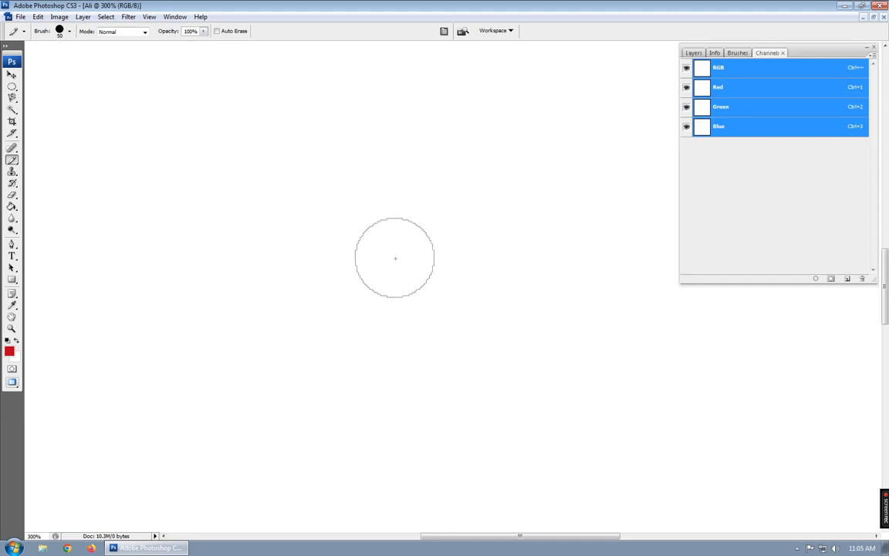
click(395, 258)
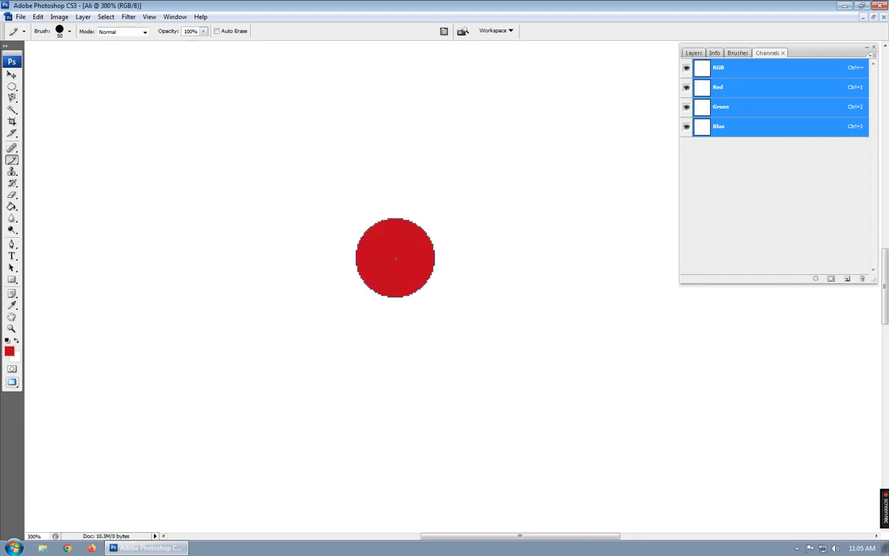
Examine the red dot at magnifications between 33.3% and 200%, finishing with the whole canvas in view at 33.3%
key(ctrl+minus)
key(ctrl+minus)
key(ctrl+minus)
key(ctrl+minus)
key(ctrl+minus)
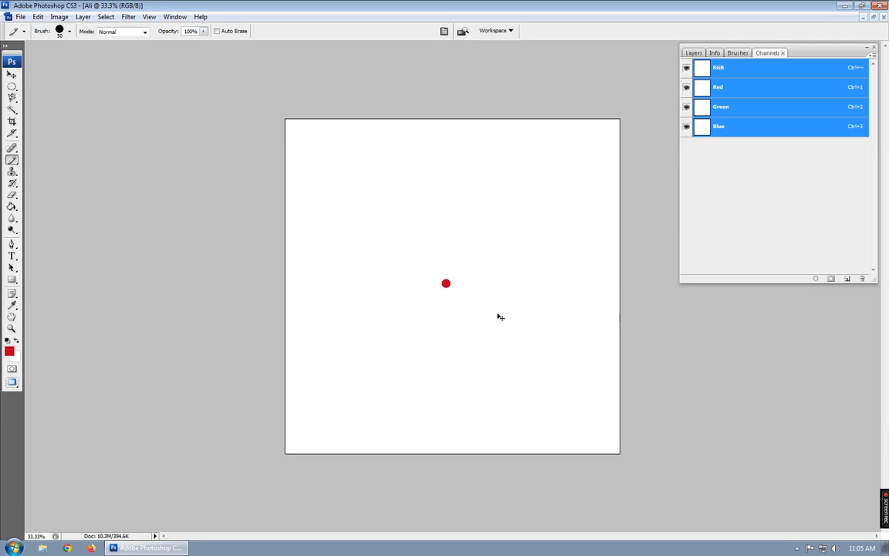
click(456, 300)
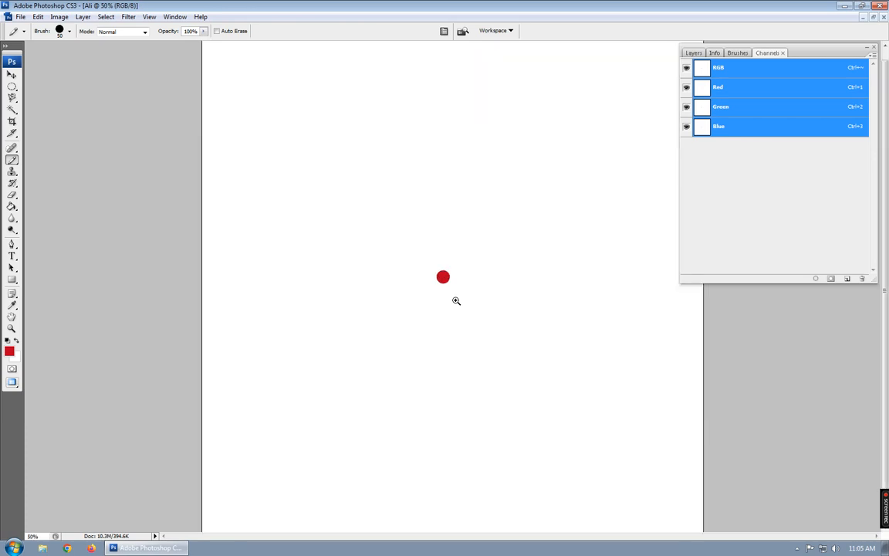
click(456, 300)
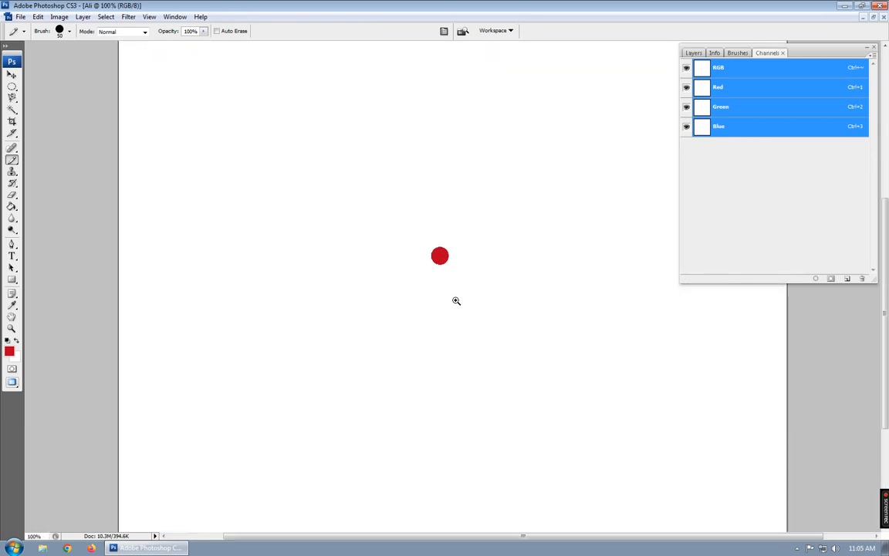
click(456, 301)
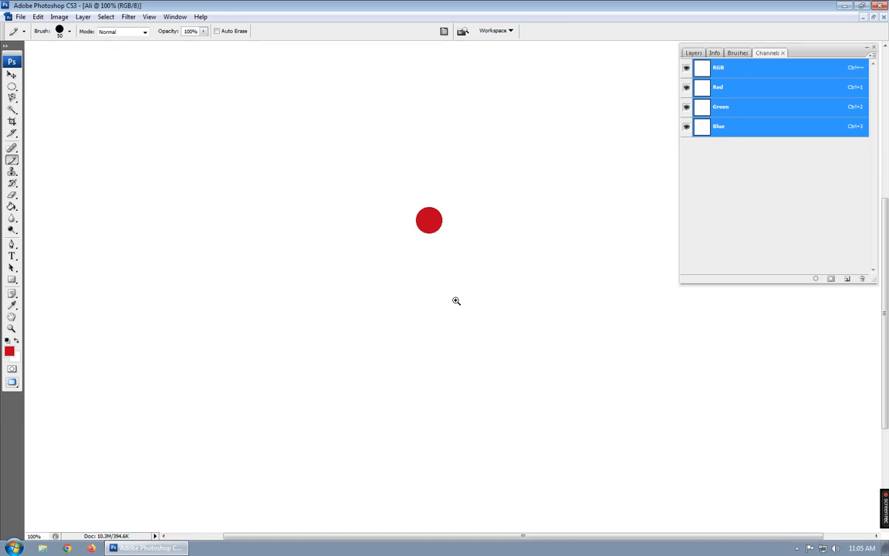
click(456, 301)
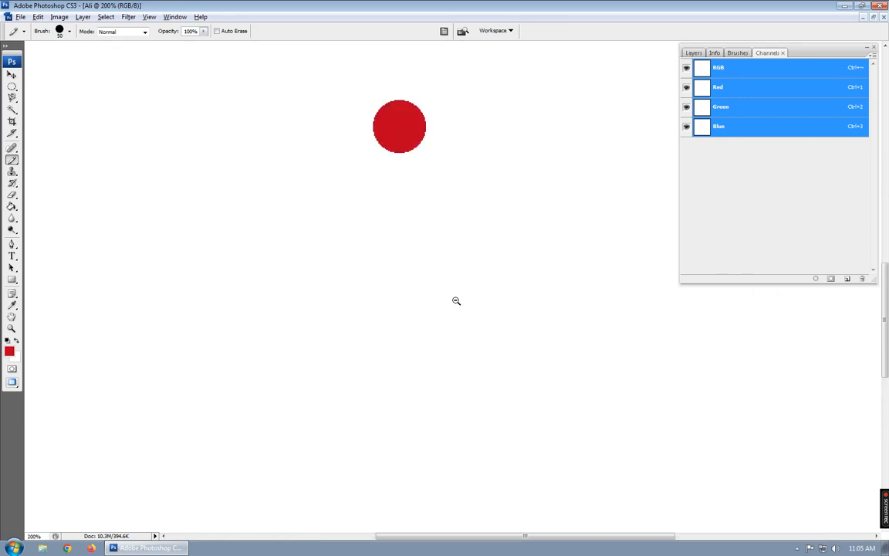
ctrl+alt+click(435, 198)
ctrl+alt+click(435, 199)
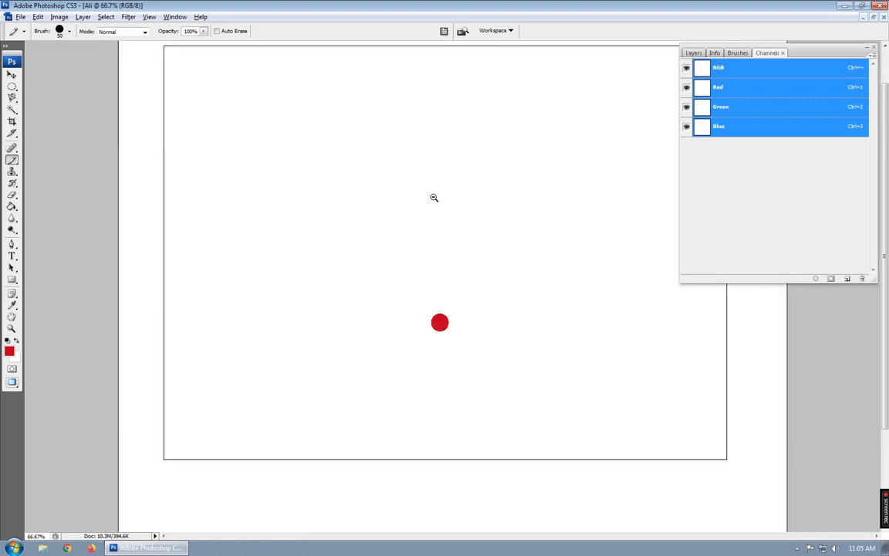
ctrl+alt+click(434, 197)
ctrl+alt+click(434, 197)
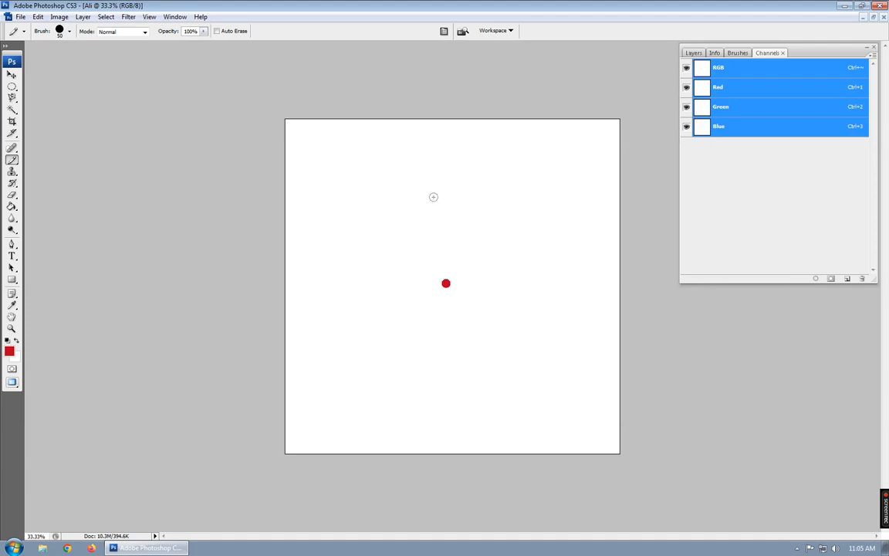
Examine the canvas with the red dot at magnifications between 16.7% and 33.3%, finishing at 25%
key(ctrl+minus)
key(ctrl+minus)
key(ctrl+minus)
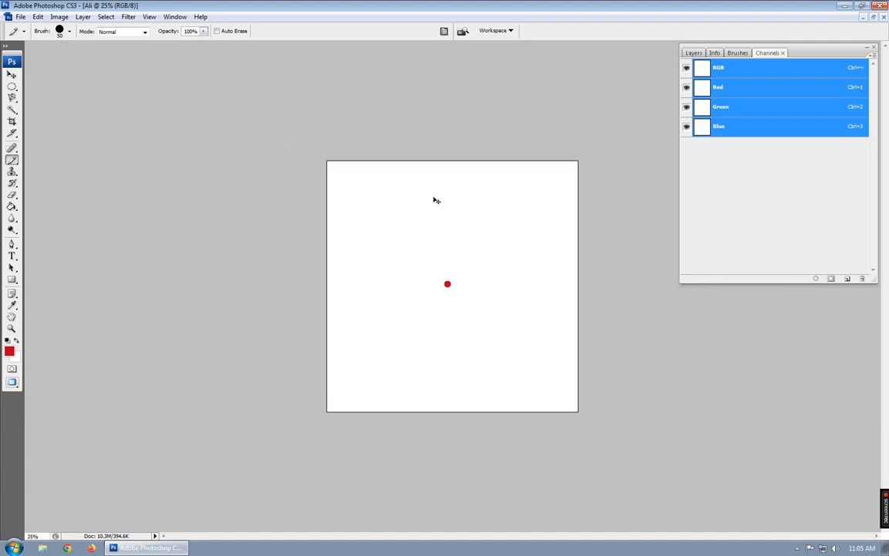
key(ctrl+plus)
key(ctrl+plus)
key(ctrl+plus)
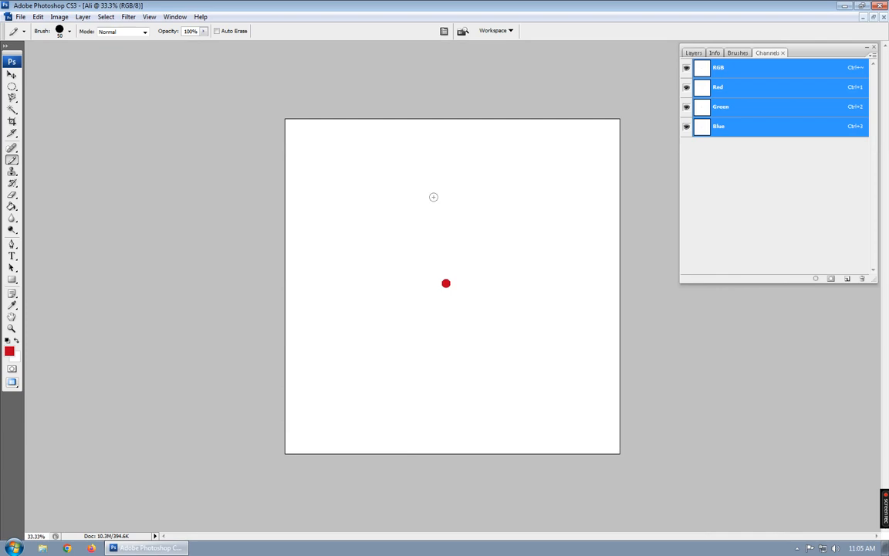
key(ctrl+minus)
key(ctrl+minus)
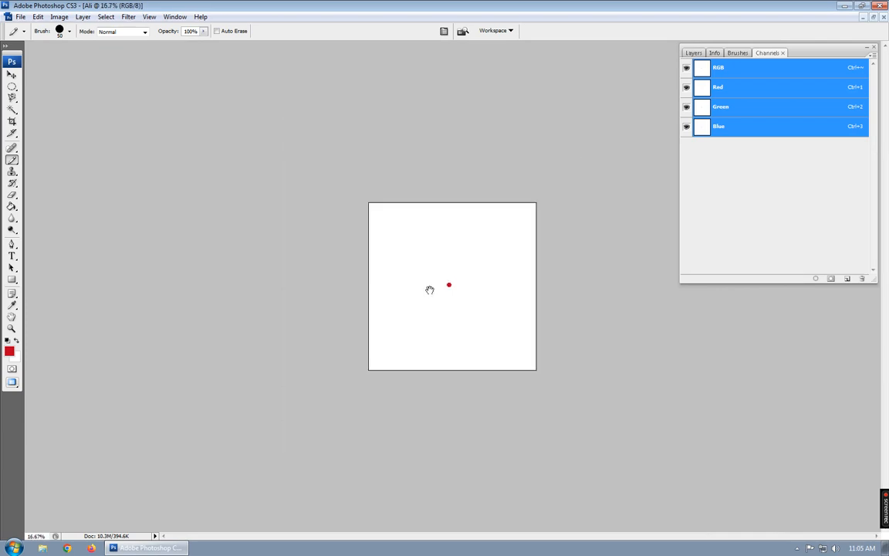
key(ctrl+plus)
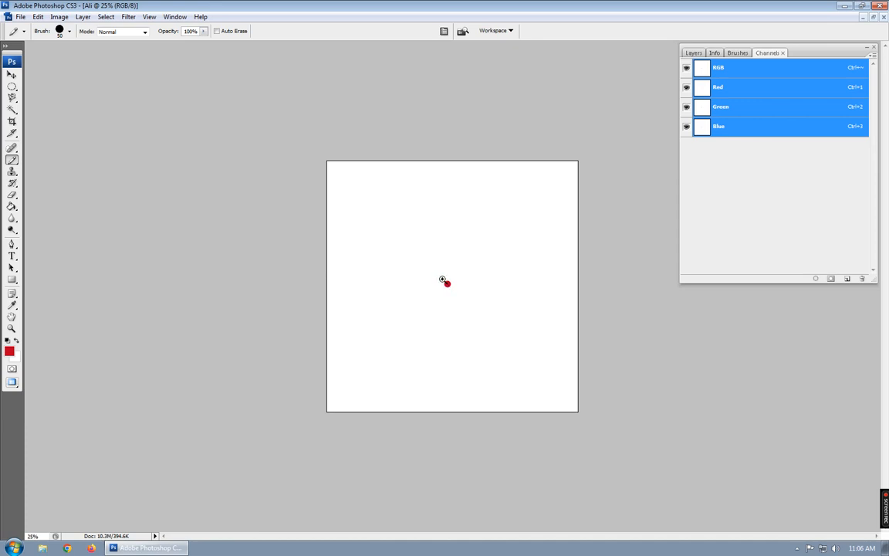
Magnify the red dot to about 1050% to inspect its pixel edges, and return to 100%
drag(442, 279, 453, 289)
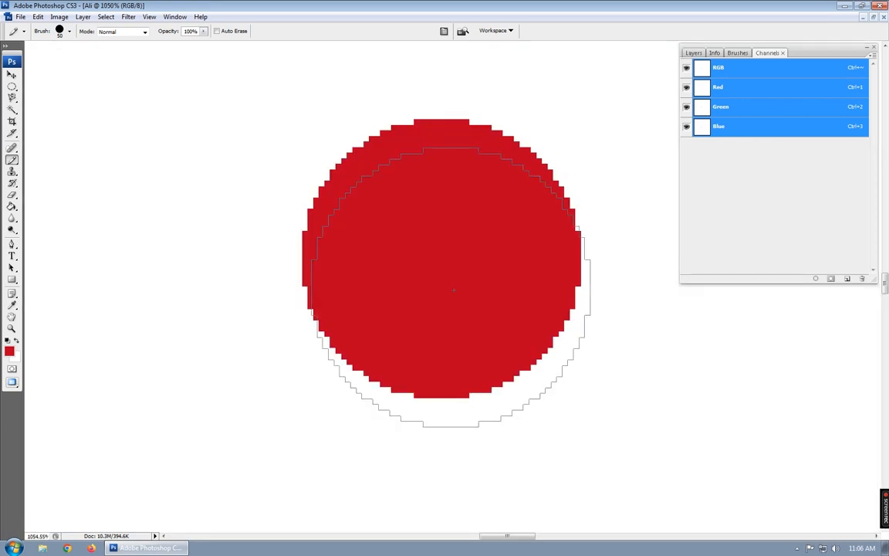
key(ctrl+minus)
key(ctrl+minus)
key(ctrl+minus)
key(ctrl+minus)
key(ctrl+minus)
key(ctrl+minus)
key(ctrl+minus)
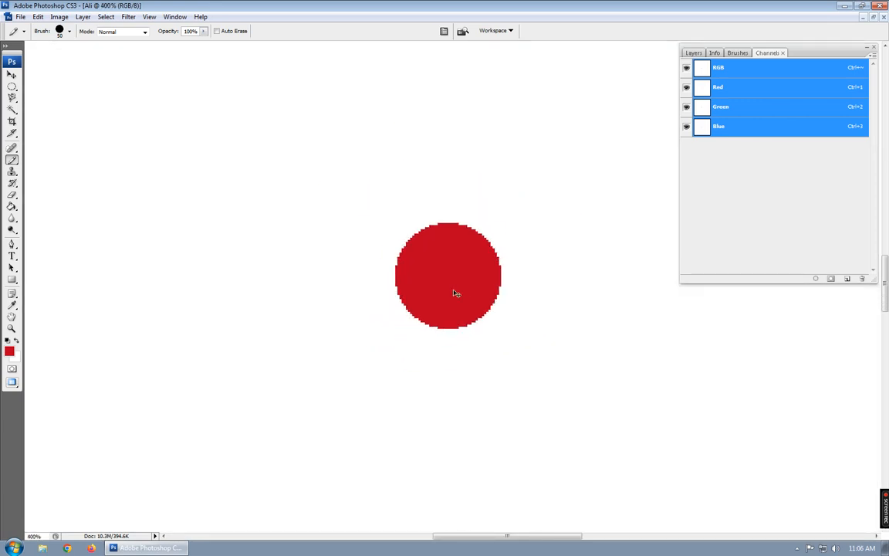
key(ctrl+minus)
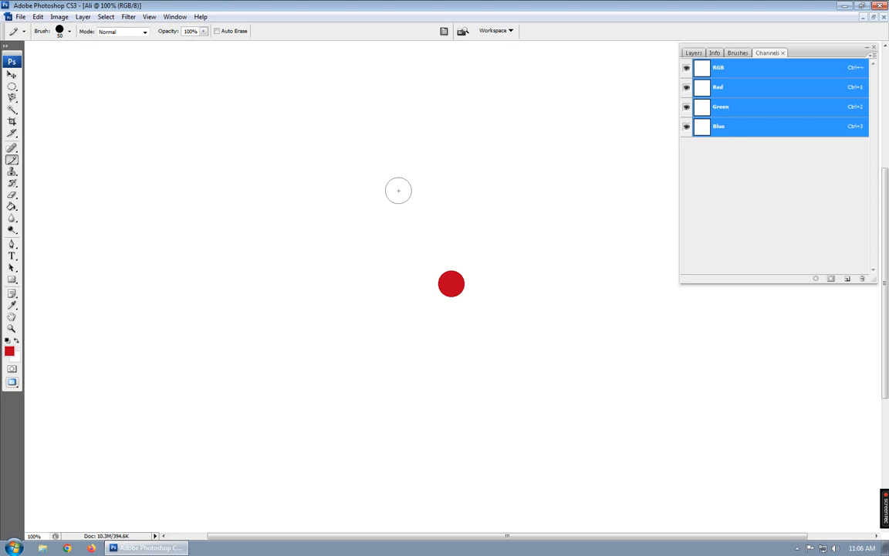
Select the red dot with the Magic Wand and enlarge the area around it to about 177%
key(w)
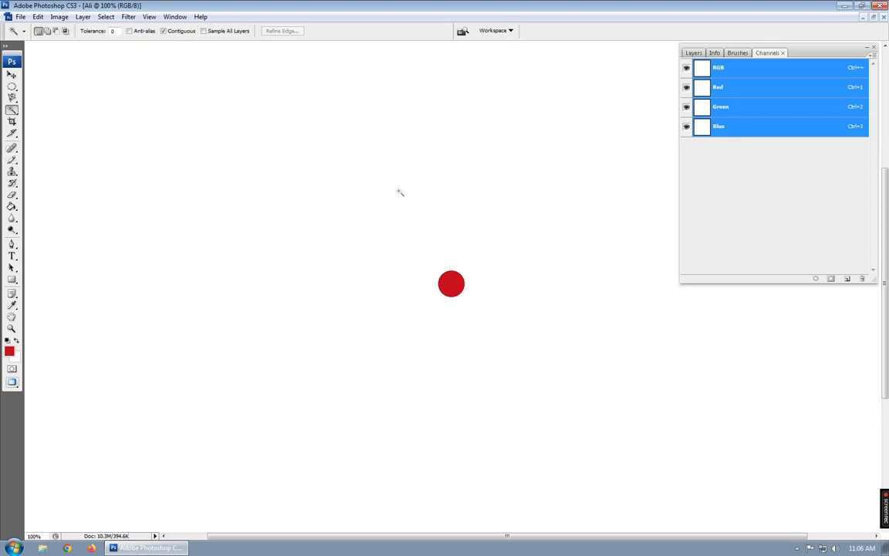
click(454, 287)
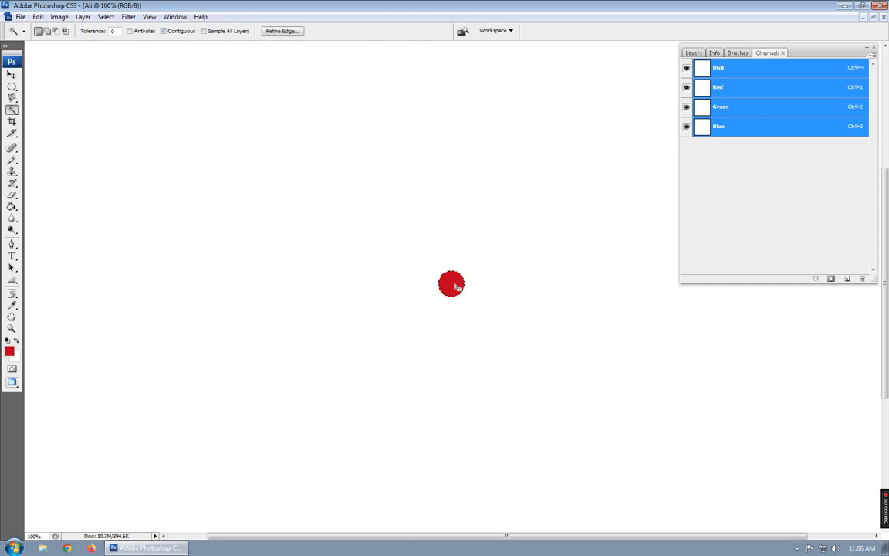
drag(591, 134, 301, 410)
drag(344, 368, 304, 326)
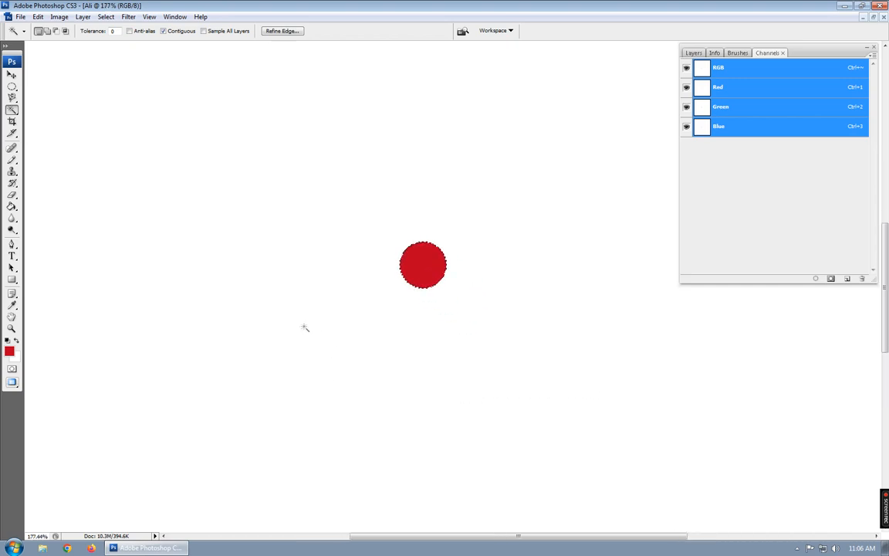
Try moving the selected red dot a short distance upward, and undo the move
key(v)
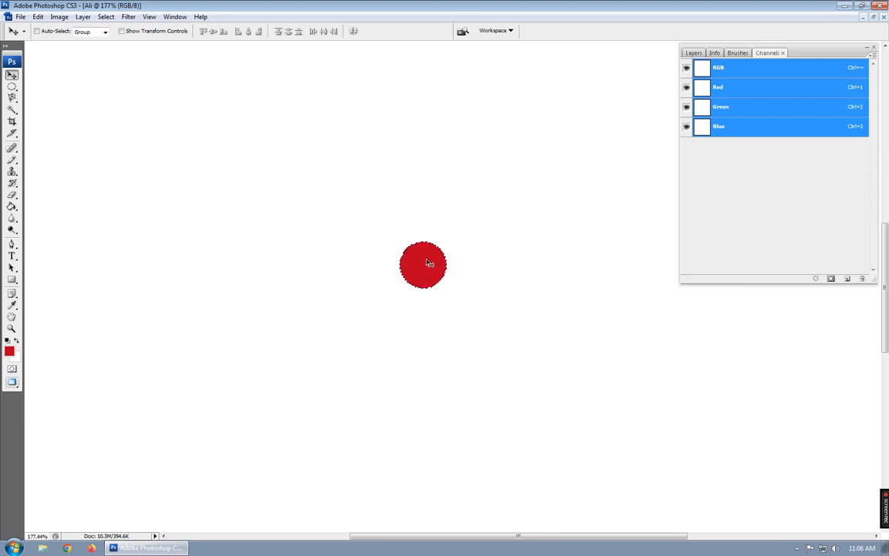
drag(427, 262, 424, 242)
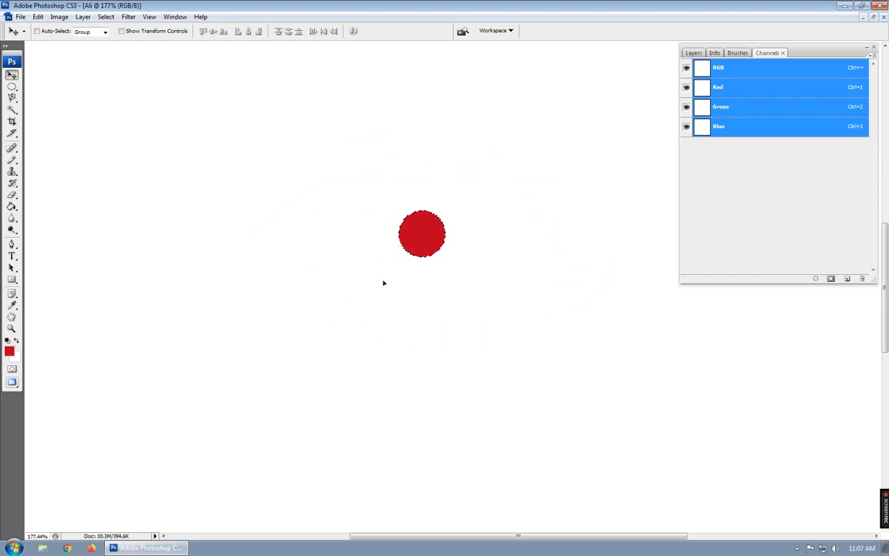
key(ctrl+z)
Set the background color to a vivid blue and try moving the selected dot up and to the left, undoing the move
click(15, 358)
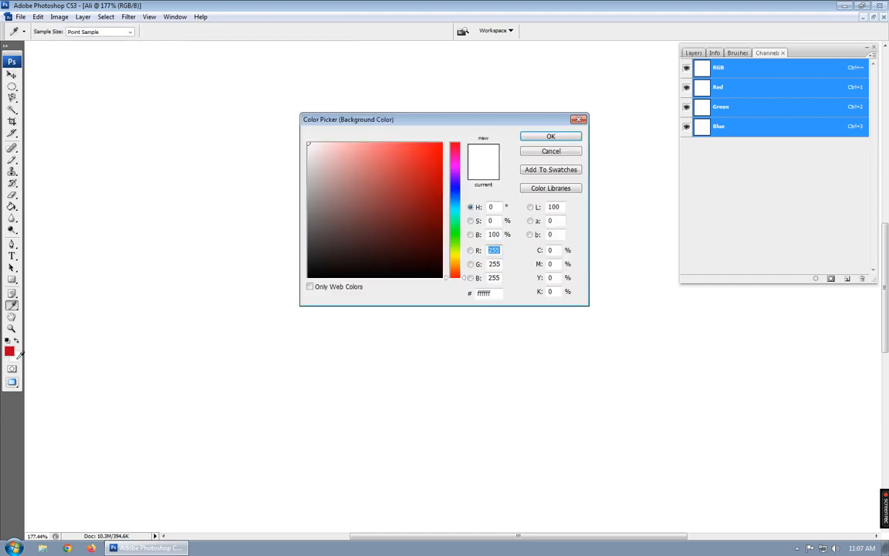
click(454, 186)
click(441, 143)
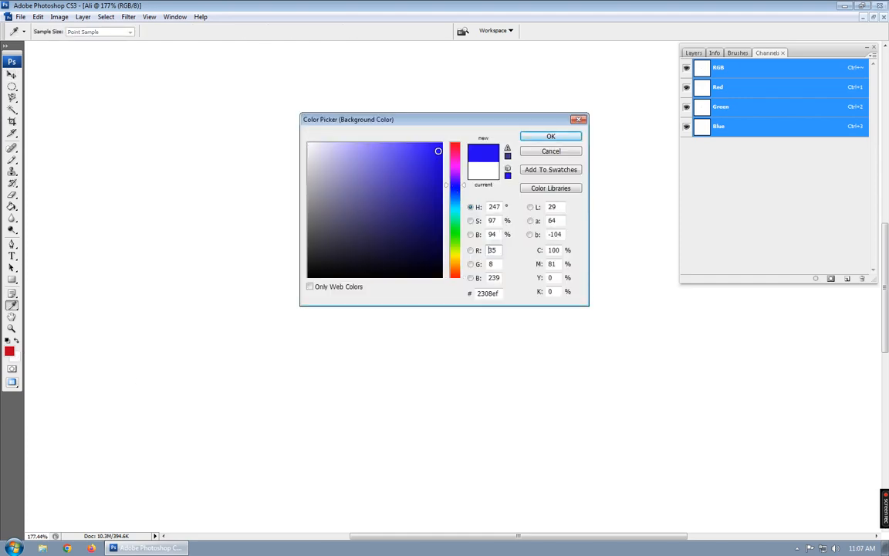
click(550, 136)
key(v)
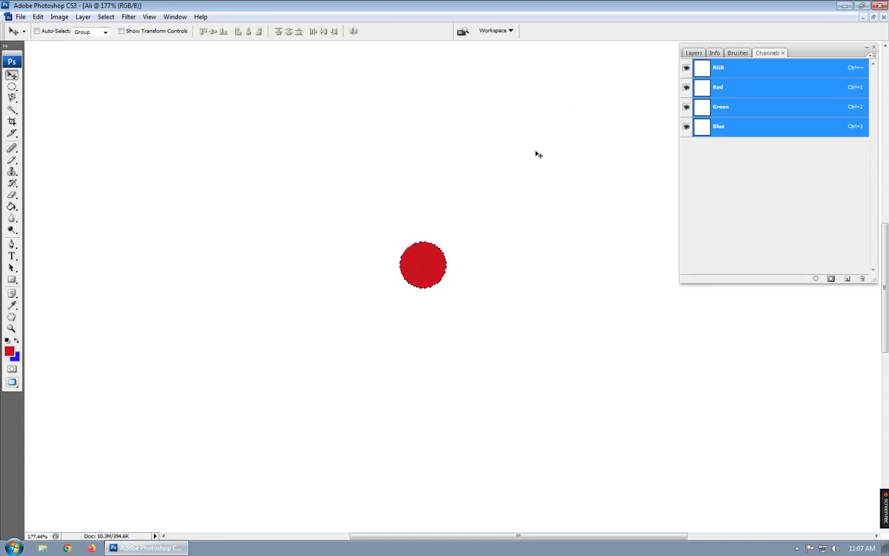
drag(425, 264, 303, 214)
key(ctrl+z)
Reselect the red dot with the Magic Wand and reset the foreground and background colors to black and white
key(ctrl+d)
key(w)
click(419, 264)
click(6, 342)
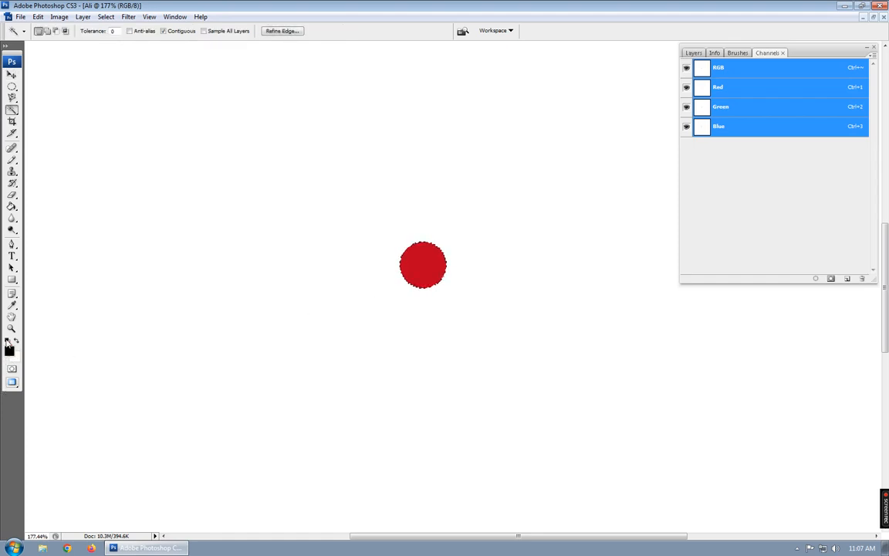
Move the selected red dot slightly up and to the left, and erase it to leave the canvas white
key(v)
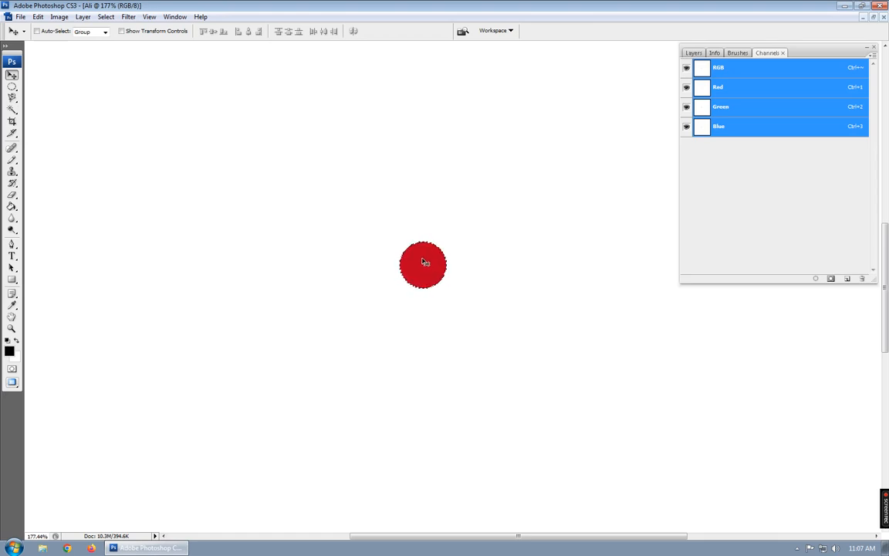
drag(422, 261, 409, 241)
key(Delete)
Select one pixel row across the canvas with the Single Row Marquee and magnify it to about 1890%
click(12, 87)
right_click(13, 88)
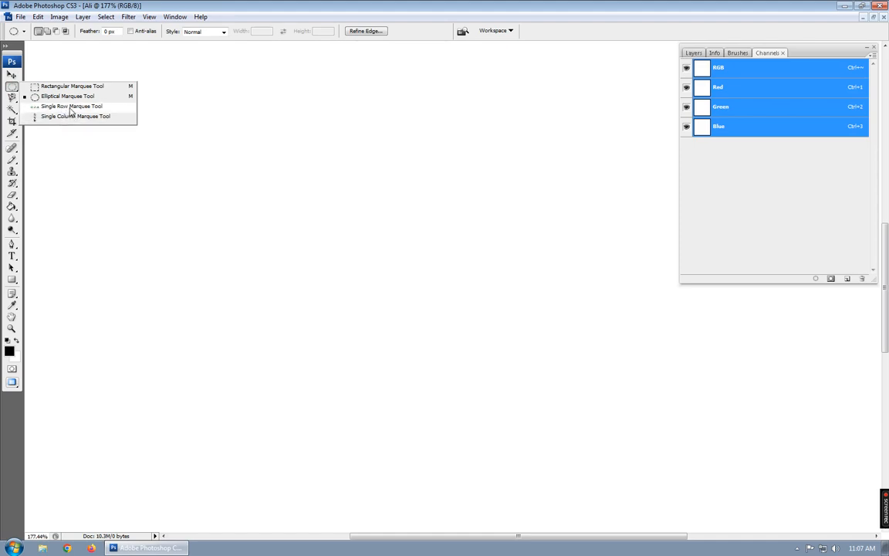
click(70, 107)
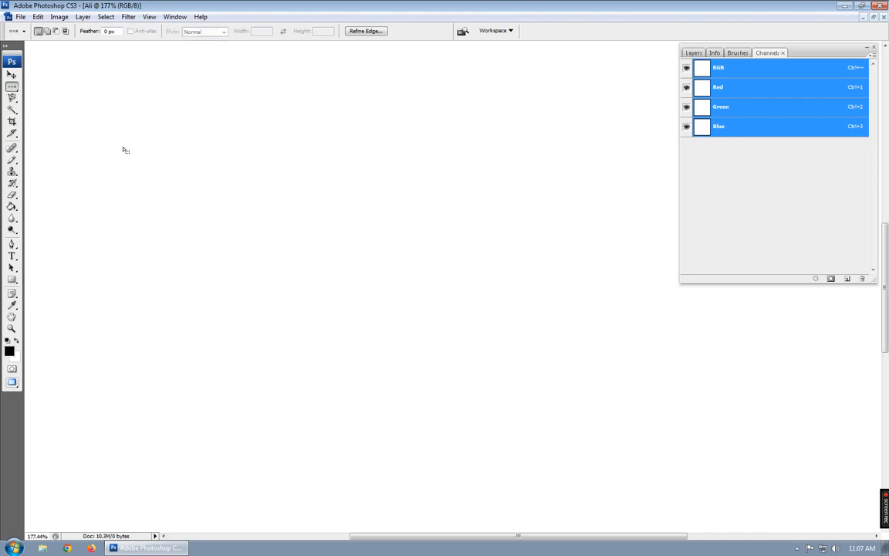
click(385, 256)
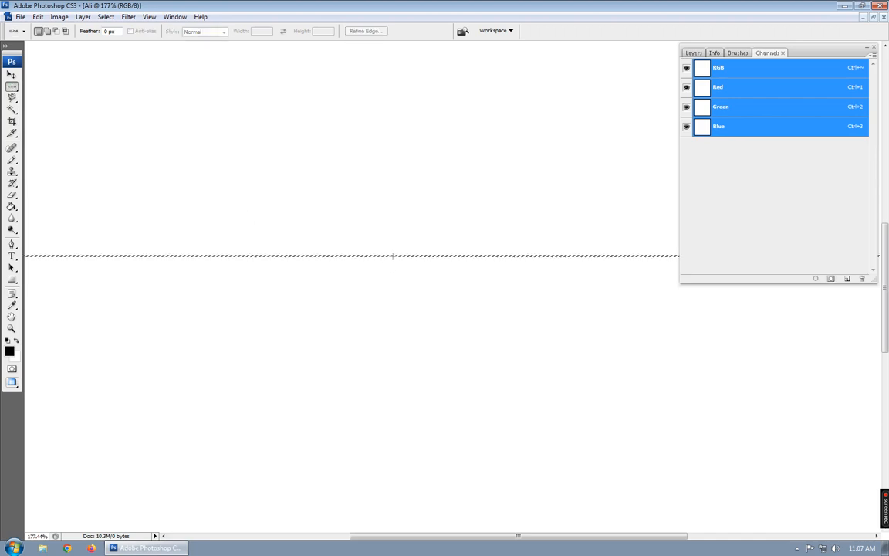
drag(441, 234, 402, 278)
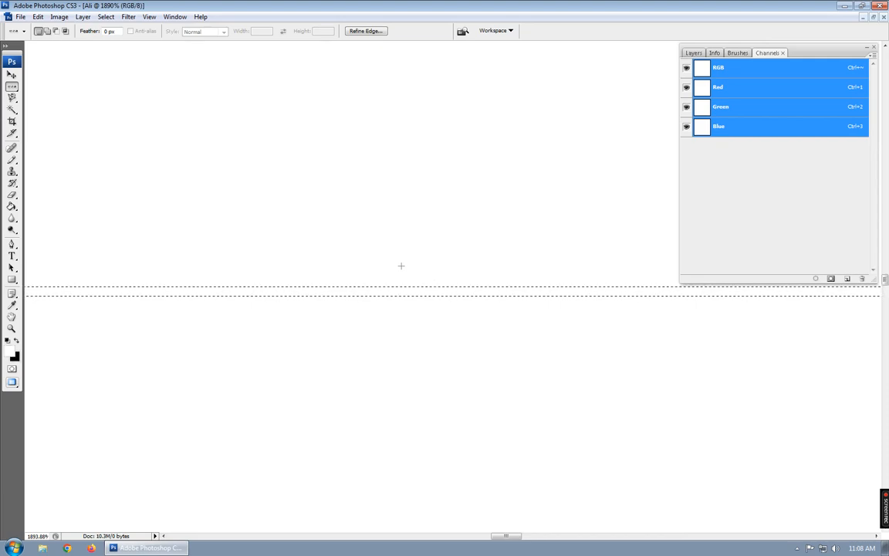
Swap the foreground and background colors repeatedly, ending with a black background, and fill adjacent single-row selections with black
key(x)
key(x)
key(x)
key(x)
key(x)
key(x)
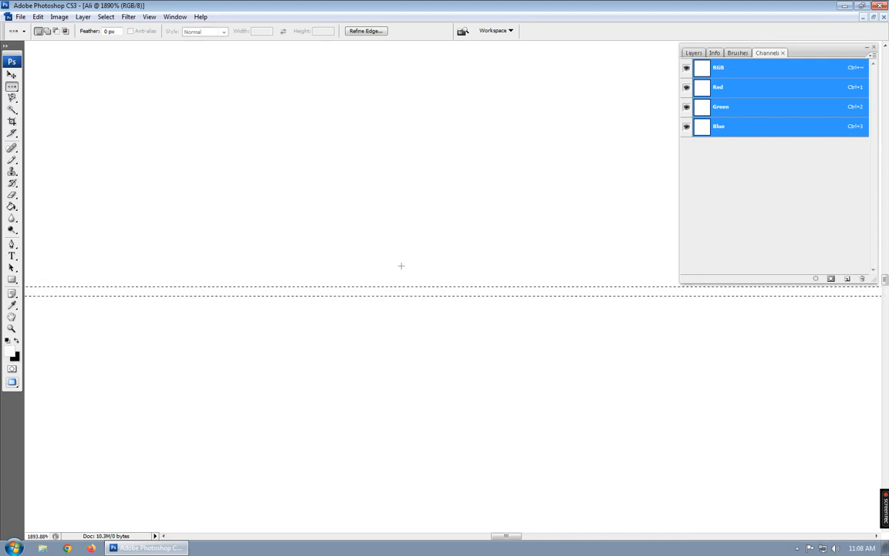
key(x)
key(x)
key(x)
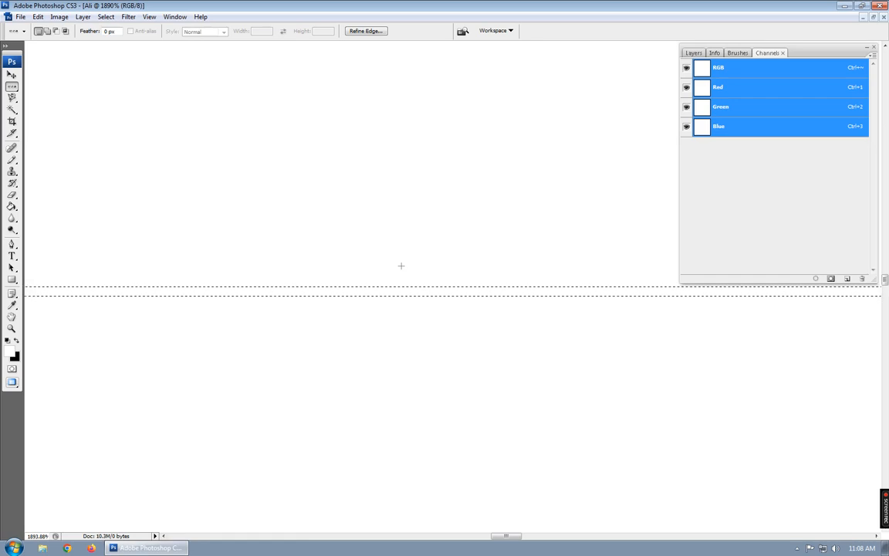
key(ctrl+BackSpace)
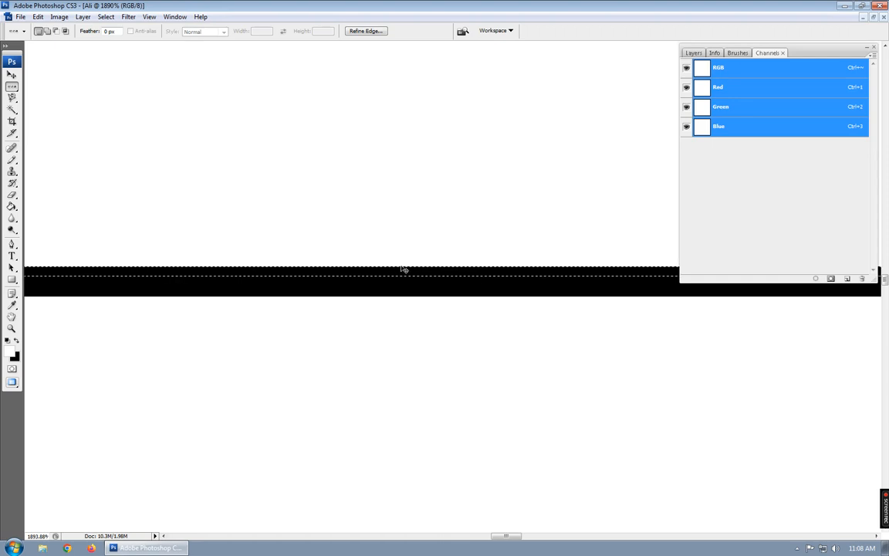
Fill the whole canvas with black, then swap the foreground and background colors and clear it to white
key(Delete)
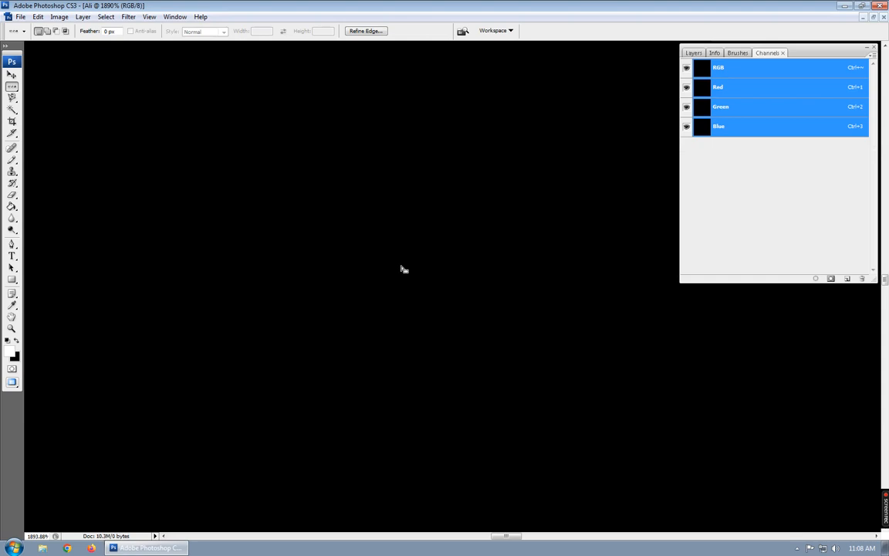
key(x)
key(Delete)
Select another pixel row, then replace it with a one-pixel vertical selection using the Single Column Marquee
click(409, 262)
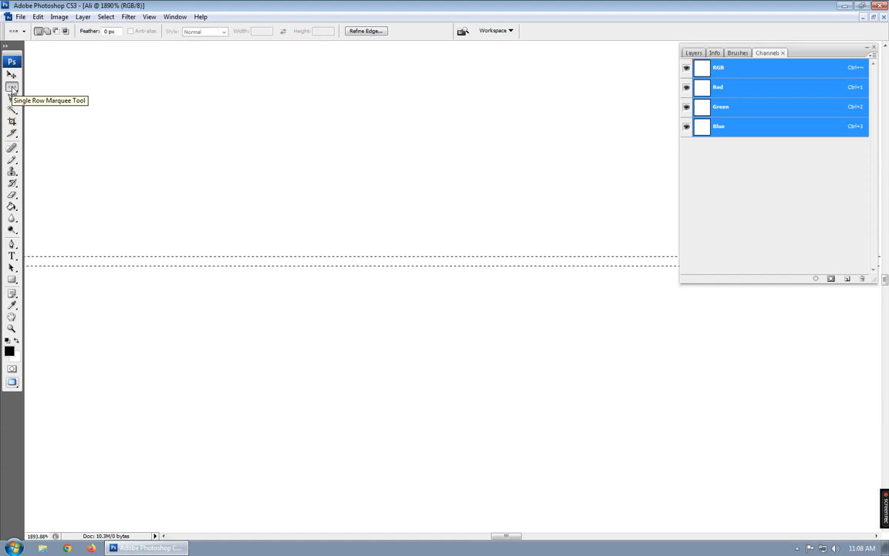
drag(12, 91, 66, 123)
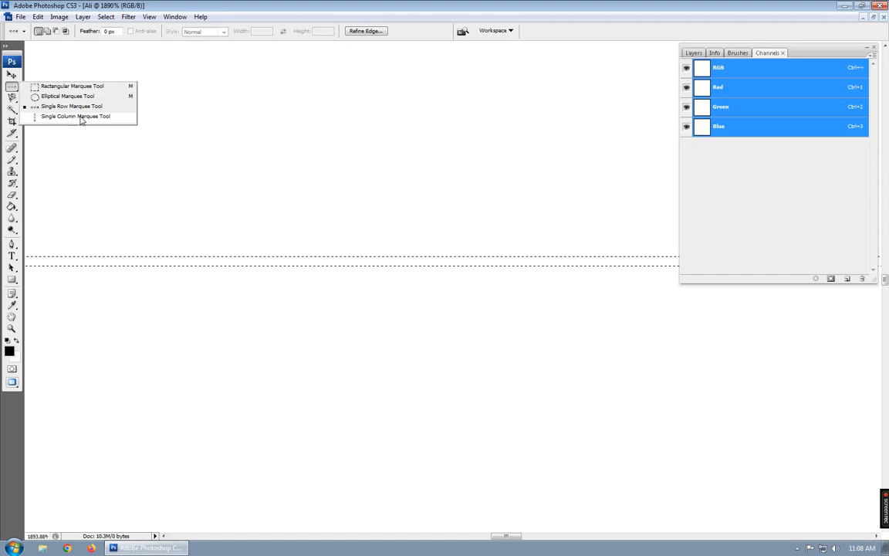
click(80, 116)
click(431, 187)
Swap the colors to a white foreground and black background, and fill the selected pixel column with the background color
key(x)
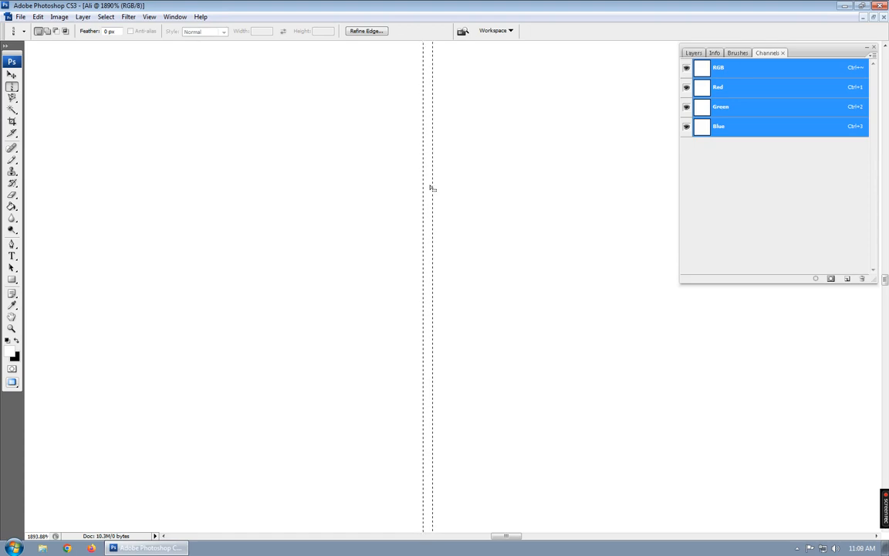
key(x)
key(x)
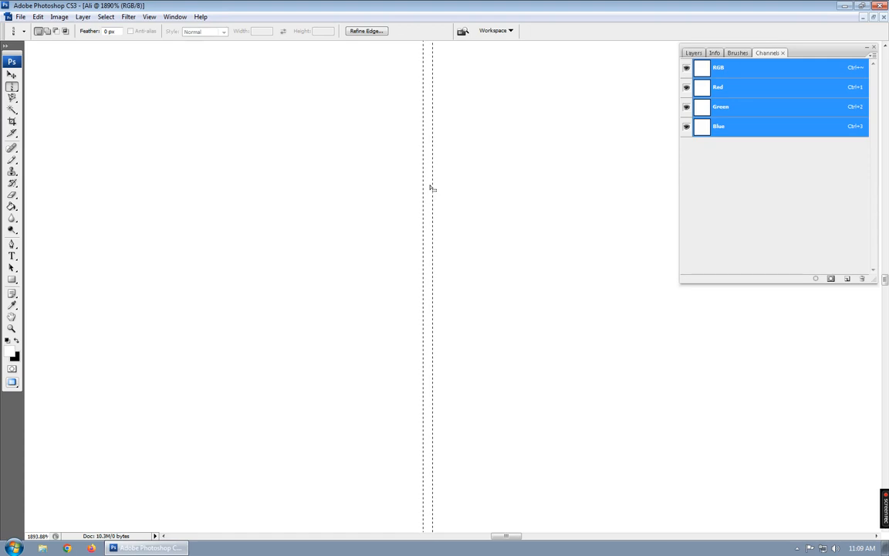
key(ctrl+BackSpace)
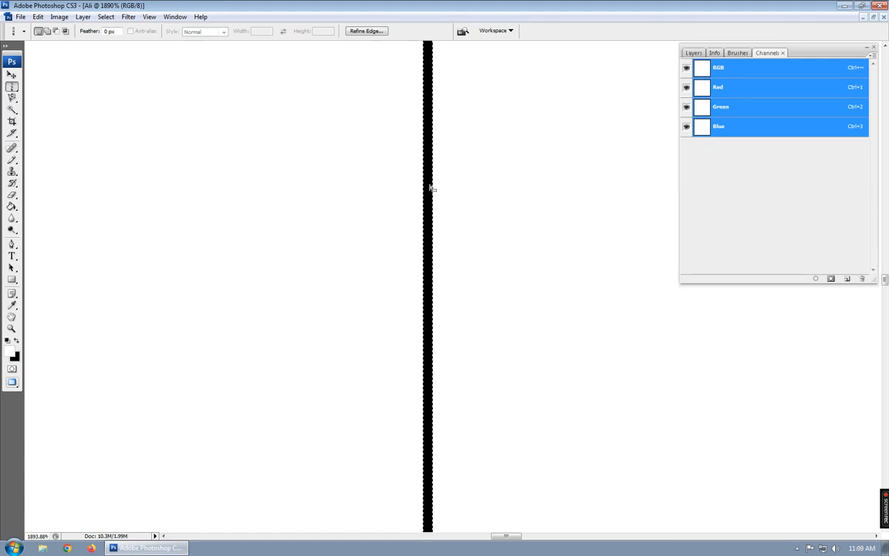
Magnify the blank column selection to 3200%, fill it with black again, and undo that fill
key(ctrl+space)
drag(520, 208, 339, 334)
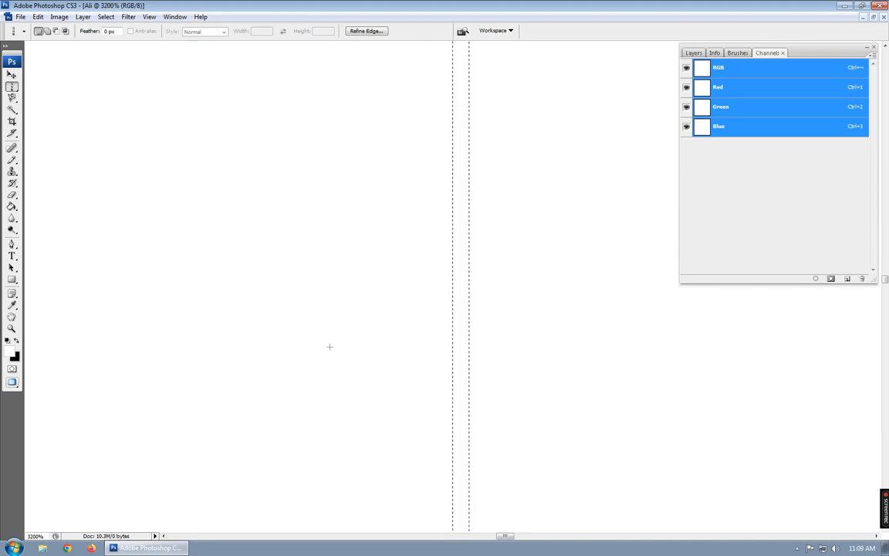
key(x)
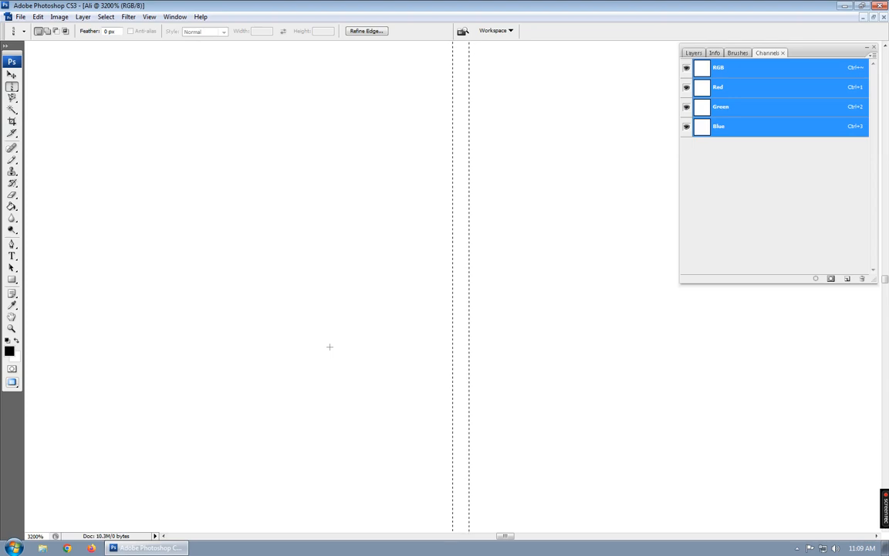
key(x)
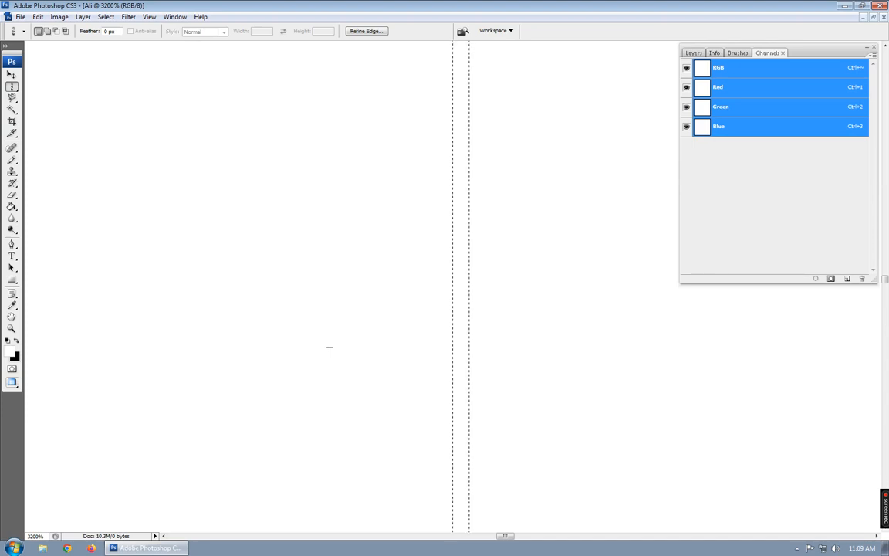
key(alt+BackSpace)
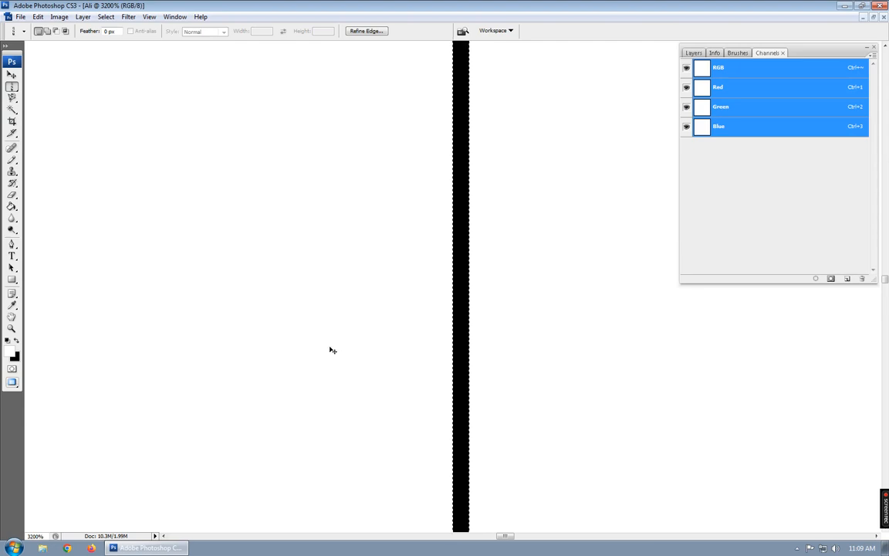
key(ctrl+z)
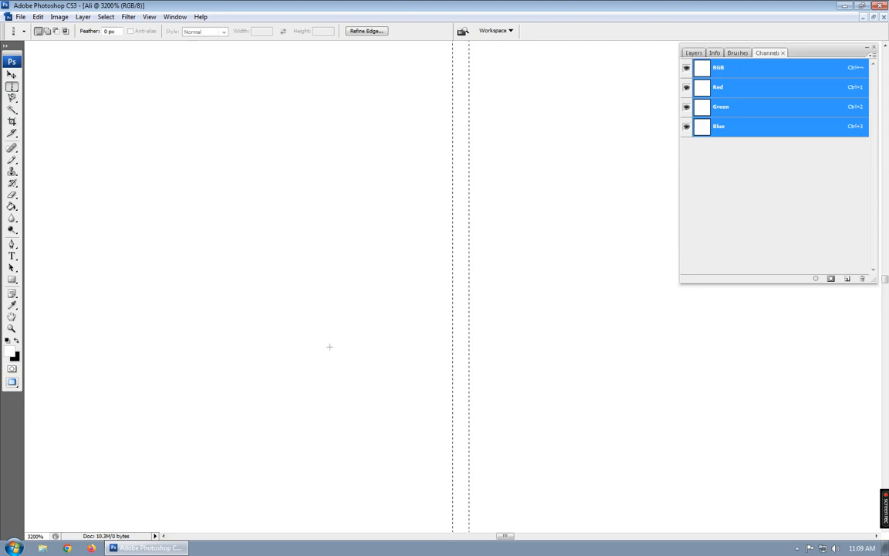
Repeatedly redo and undo the black fill of the selected pixel column, leaving the column unfilled
key(ctrl+z)
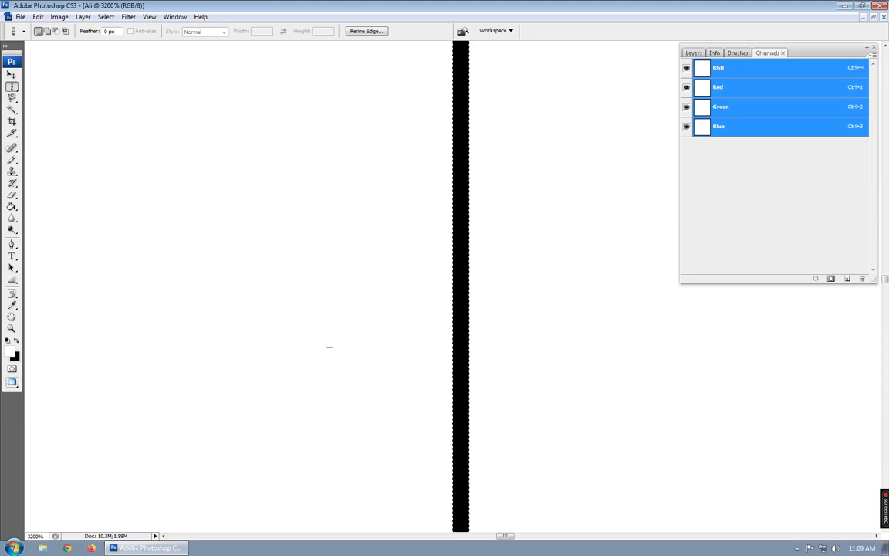
key(ctrl+z)
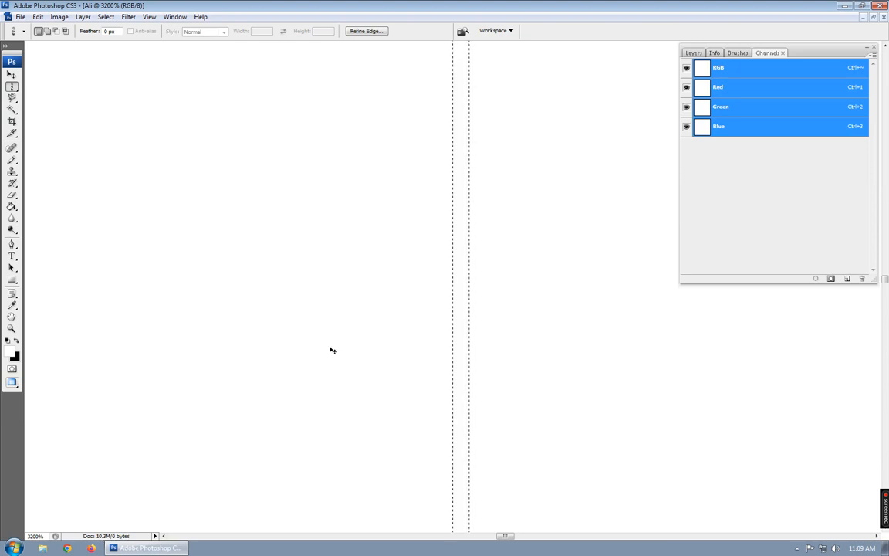
key(ctrl+z)
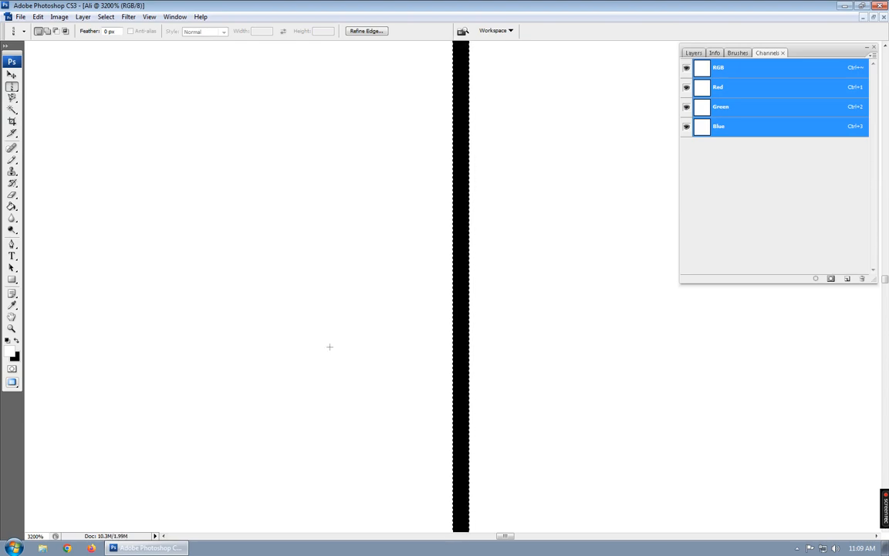
key(ctrl+z)
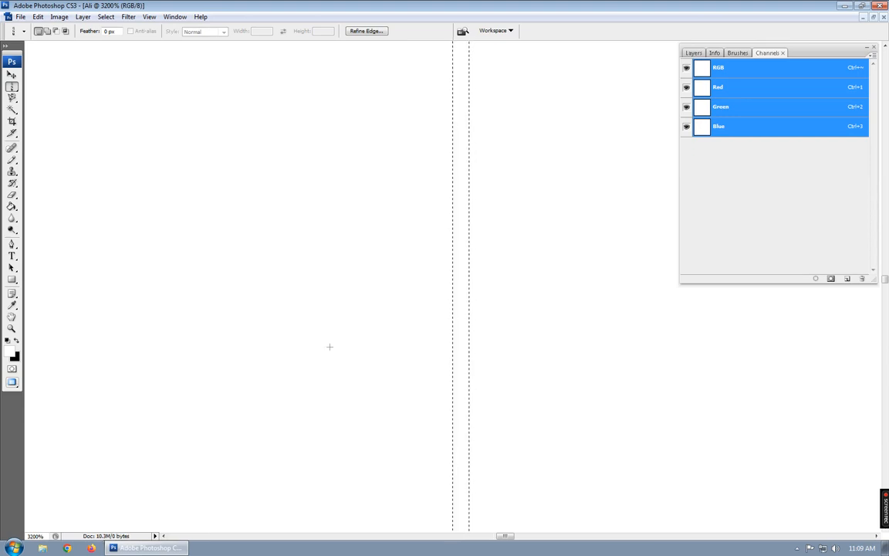
key(ctrl+z)
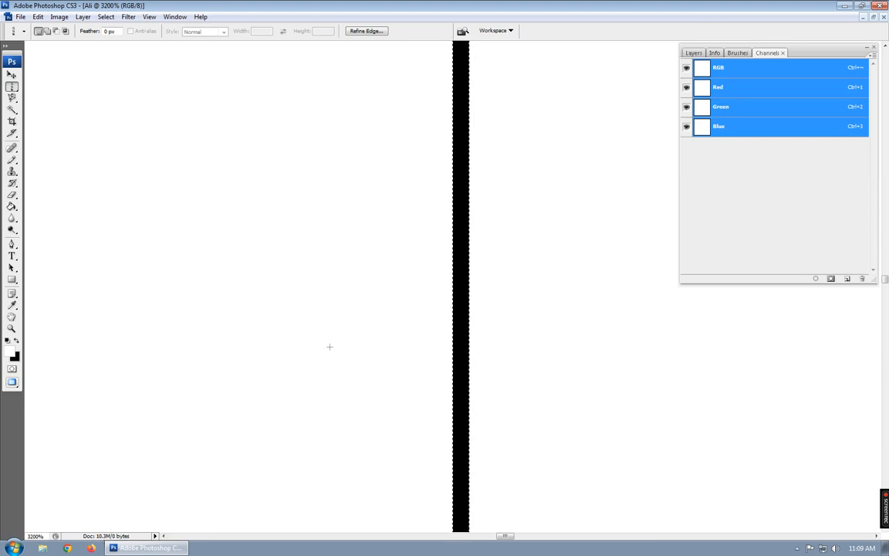
key(alt)
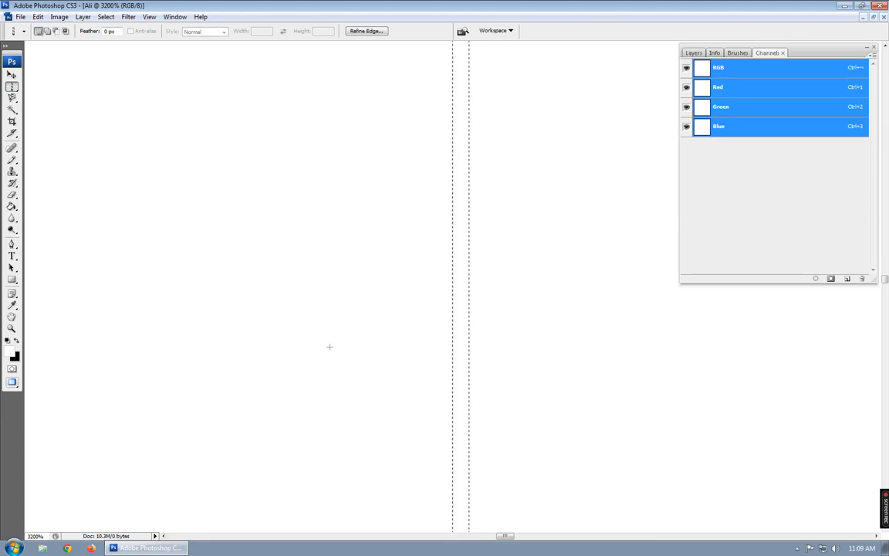
Fill the selected pixel column with the black background color, then refill it with the white foreground color
key(Delete)
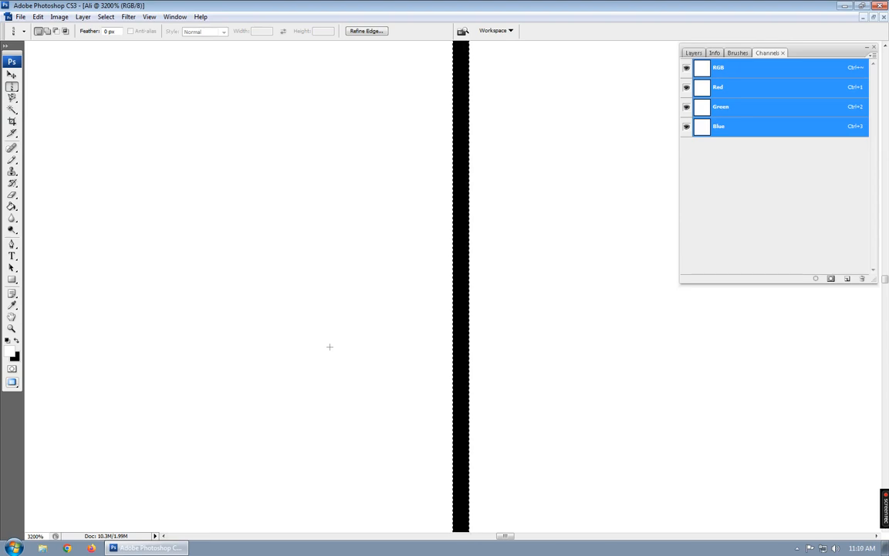
key(alt)
key(alt+BackSpace)
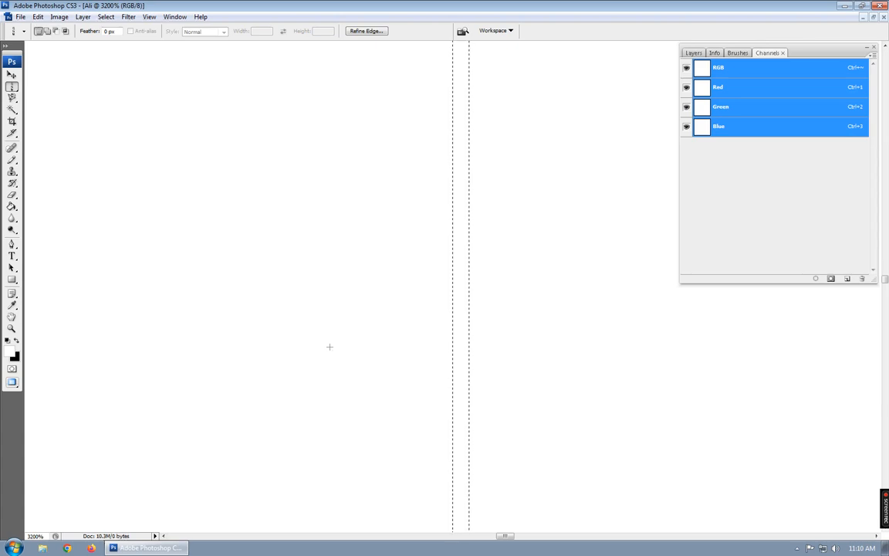
At 50% magnification, select another single pixel column nearer the canvas's left edge with the Single Column Marquee tool
key(ctrl+minus)
key(ctrl+minus)
key(ctrl+minus)
key(ctrl+minus)
key(ctrl+minus)
key(ctrl+minus)
key(ctrl+minus)
key(ctrl+minus)
key(ctrl+minus)
key(ctrl+minus)
key(ctrl+minus)
key(ctrl+minus)
key(ctrl+minus)
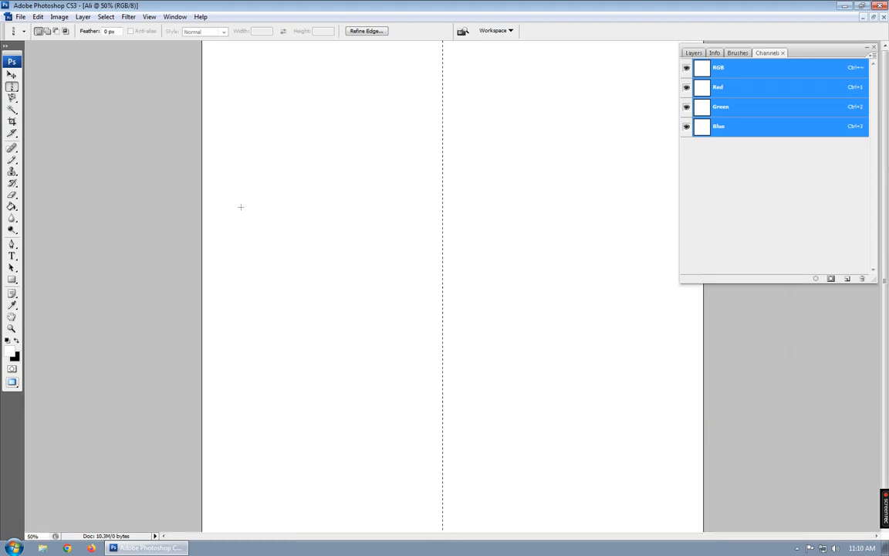
click(13, 85)
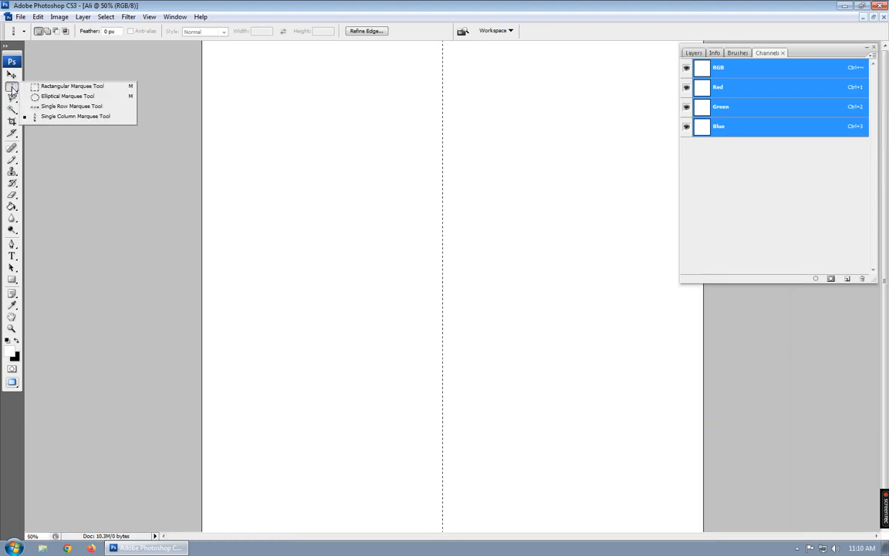
click(76, 118)
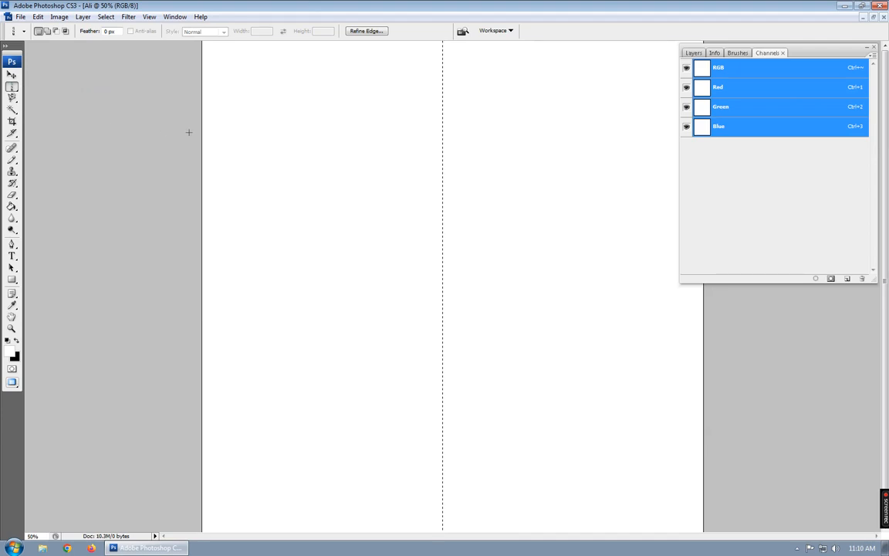
click(313, 116)
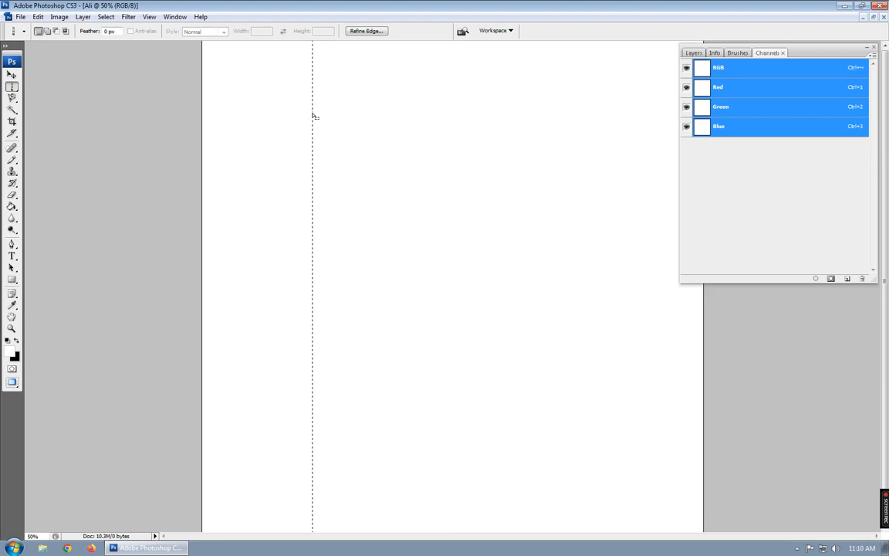
Clear the column selection using the Lasso tool and draw an irregular freehand selection around the middle of the canvas
click(10, 99)
click(10, 99)
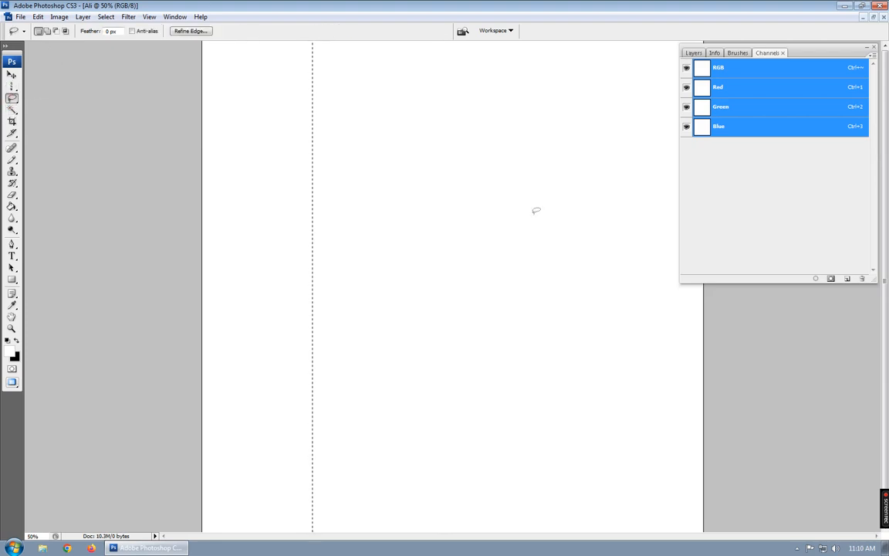
click(534, 210)
key(ctrl+minus)
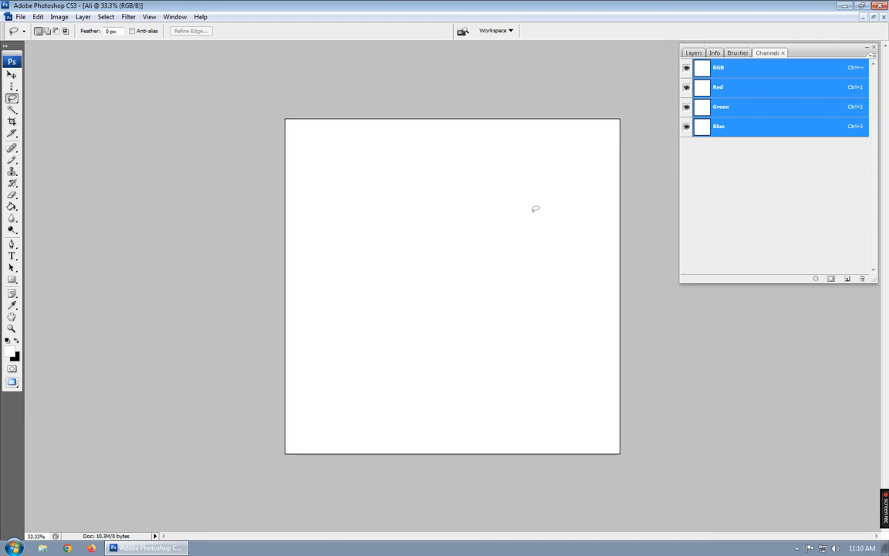
key(ctrl+plus)
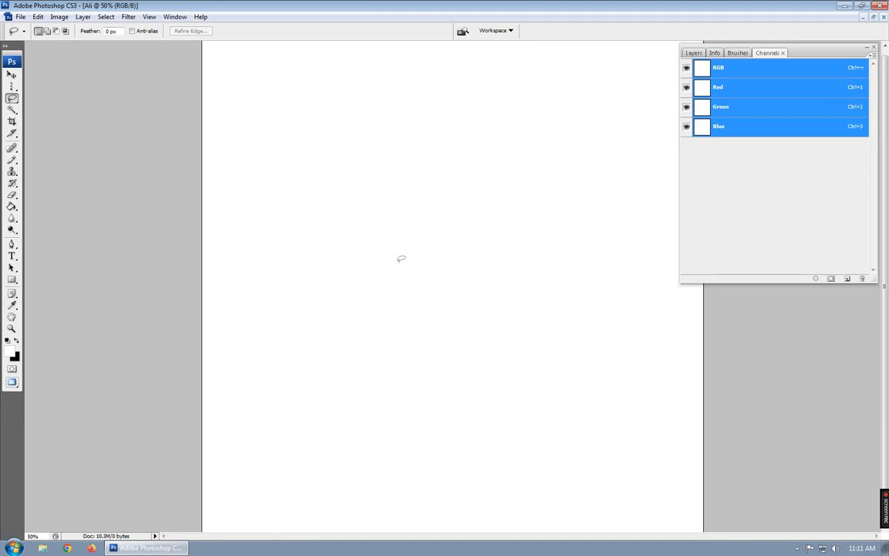
mouse_move(382, 256)
mouse_down()
mouse_move(450, 189)
mouse_move(489, 173)
mouse_move(526, 180)
mouse_move(533, 207)
mouse_move(504, 228)
mouse_move(489, 332)
mouse_move(423, 351)
mouse_move(387, 375)
mouse_move(351, 344)
mouse_move(381, 272)
mouse_up()
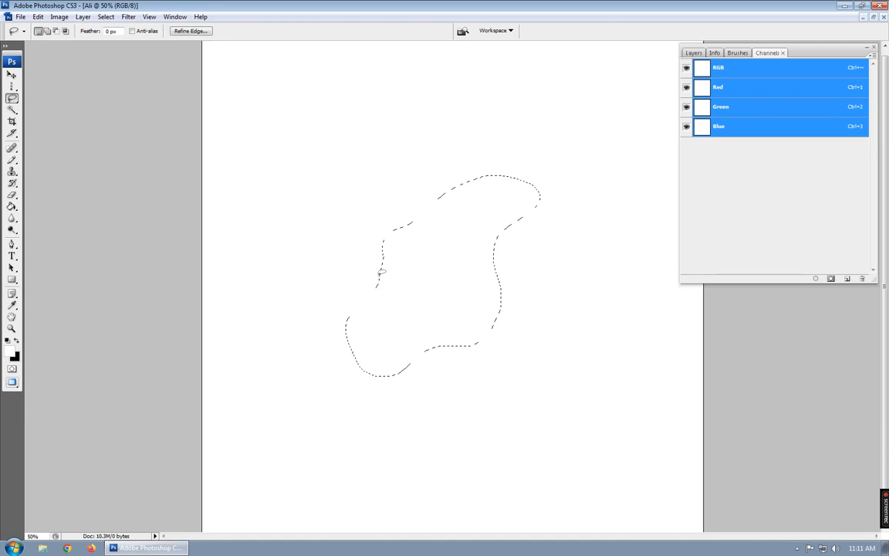
Draw replacement freehand selections elsewhere on the canvas, then undo to bring back the first lasso selection
mouse_move(510, 260)
mouse_down()
mouse_move(501, 254)
mouse_move(482, 288)
mouse_move(546, 317)
mouse_move(517, 240)
mouse_up()
mouse_move(402, 147)
mouse_down()
mouse_move(422, 236)
mouse_move(309, 163)
mouse_move(372, 131)
mouse_up()
key(ctrl+z)
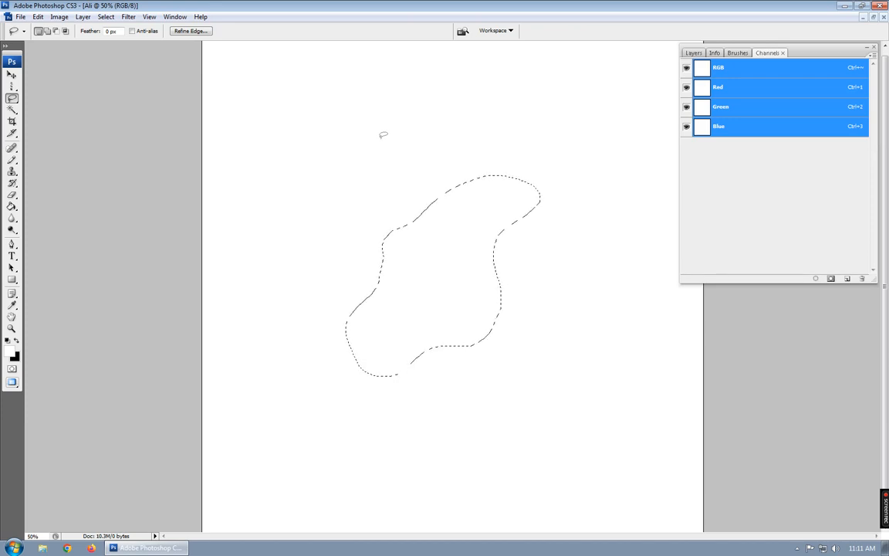
Add a large rounded area to the upper left of the lasso selection, and subtract a strip from its lower-right edge
key(shift)
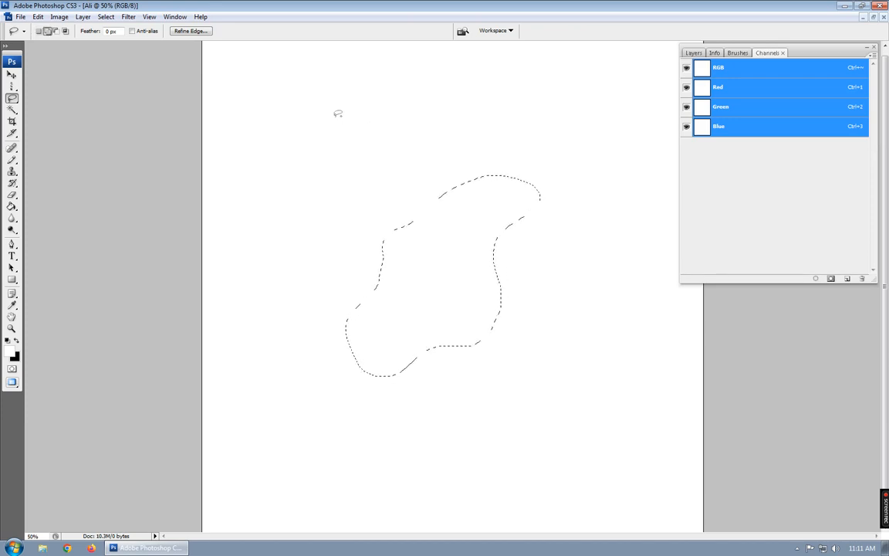
mouse_move(335, 116)
mouse_down()
mouse_move(419, 98)
mouse_move(468, 144)
mouse_move(470, 204)
mouse_move(387, 270)
mouse_move(294, 262)
mouse_move(306, 127)
mouse_up()
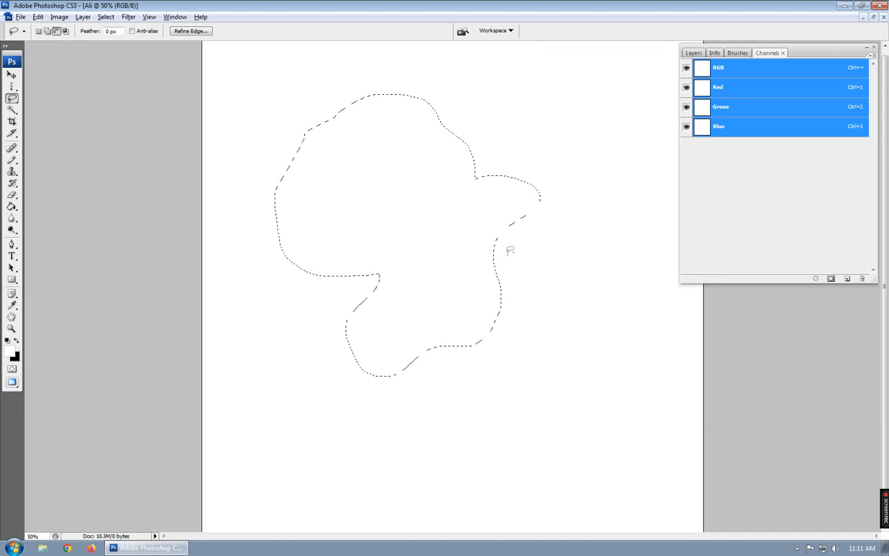
mouse_move(498, 234)
mouse_down()
mouse_move(478, 263)
mouse_move(475, 307)
mouse_up()
mouse_move(432, 360)
mouse_down()
mouse_move(501, 384)
mouse_move(522, 292)
mouse_up()
With black as the foreground color, stroke the inside of the selection 20 px wide at 100% opacity, then undo the stroke
right_click(423, 228)
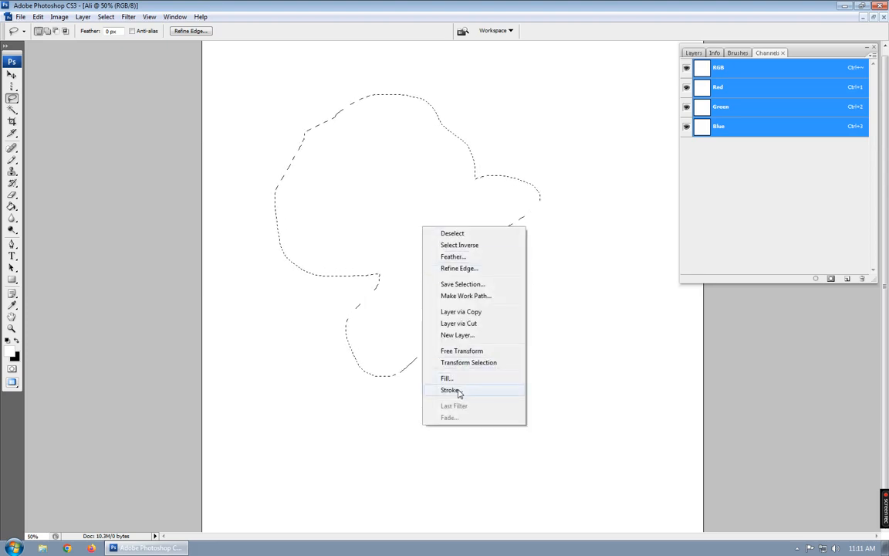
click(450, 390)
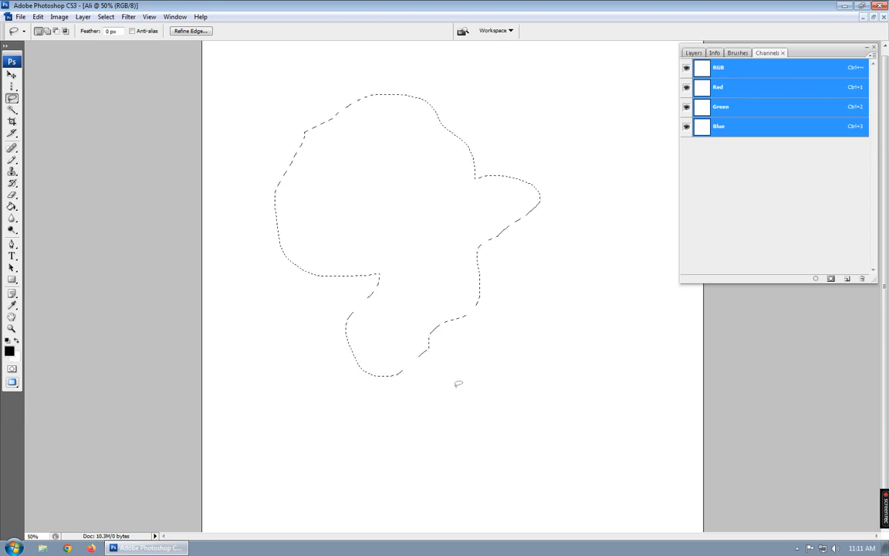
right_click(423, 204)
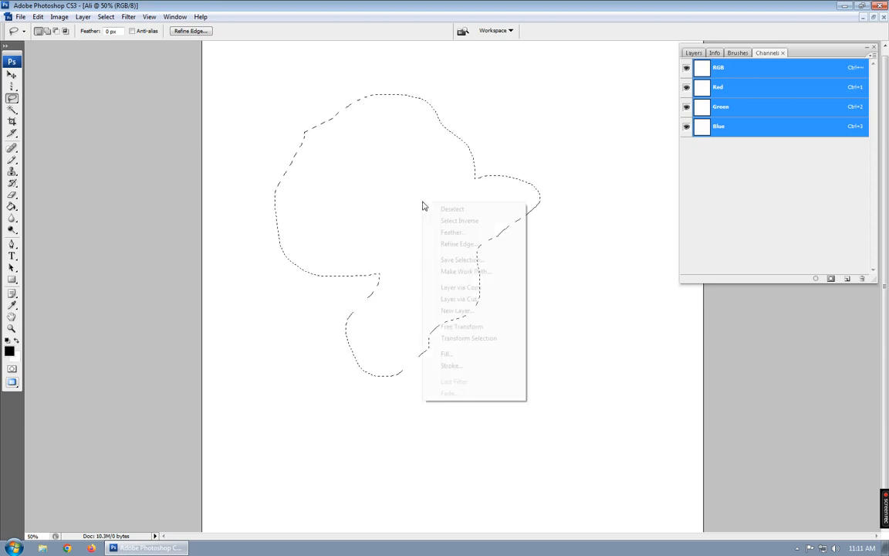
click(450, 366)
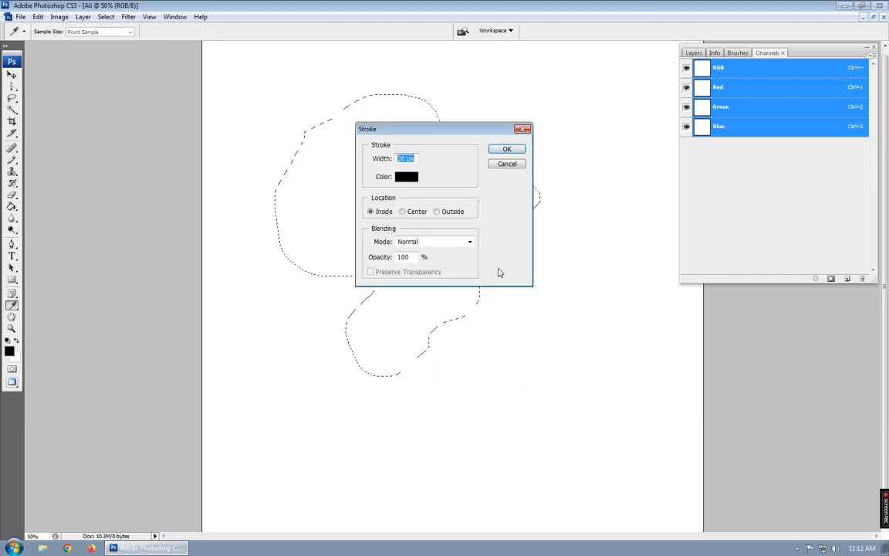
click(507, 149)
key(ctrl+d)
key(l)
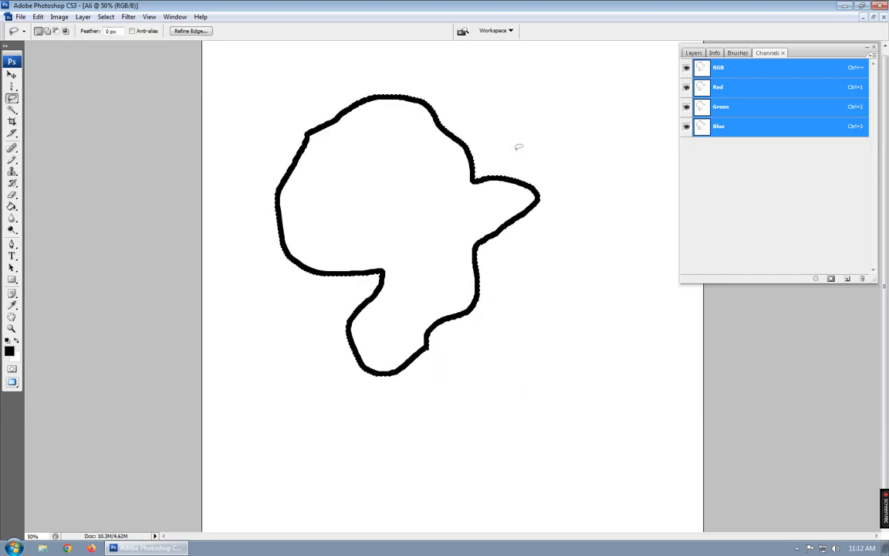
key(ctrl+alt+z)
key(ctrl+alt+z)
Fill the selection with the foreground color in Normal mode at 100% opacity, then undo the fill and the last selection subtraction
right_click(414, 207)
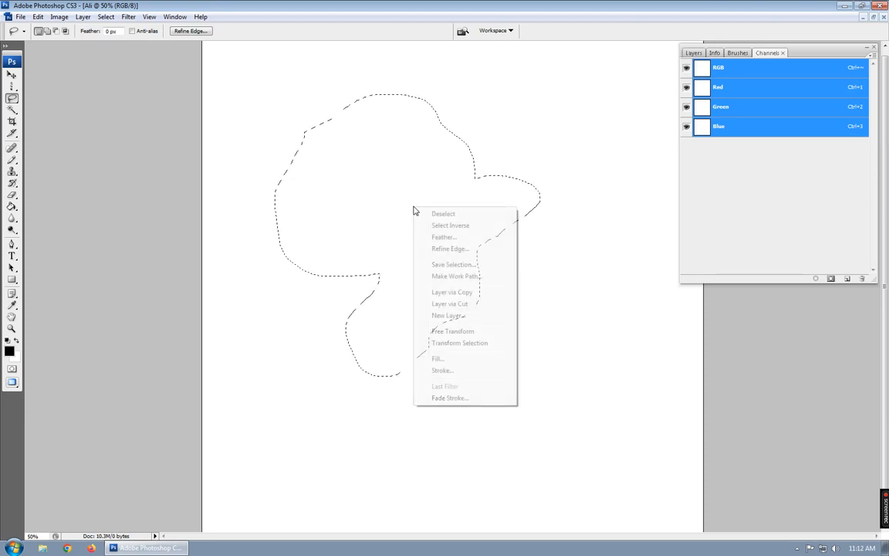
click(443, 359)
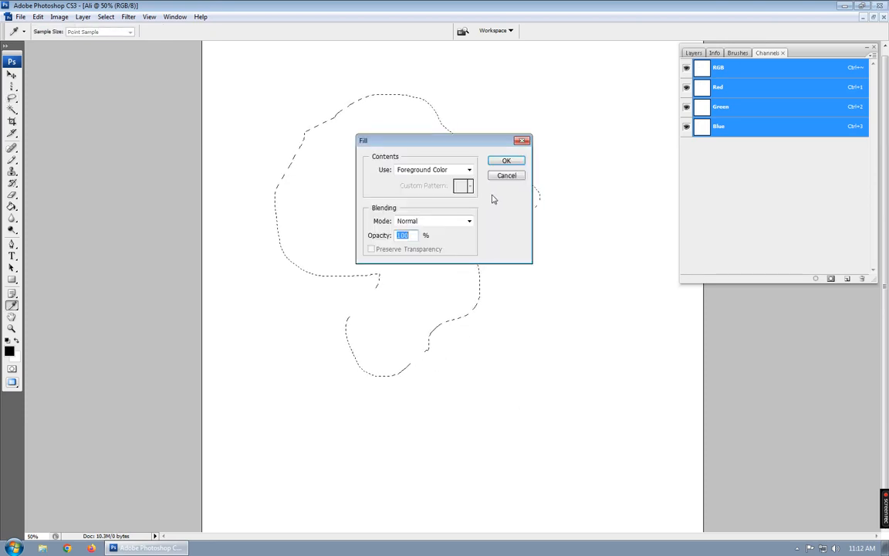
click(506, 162)
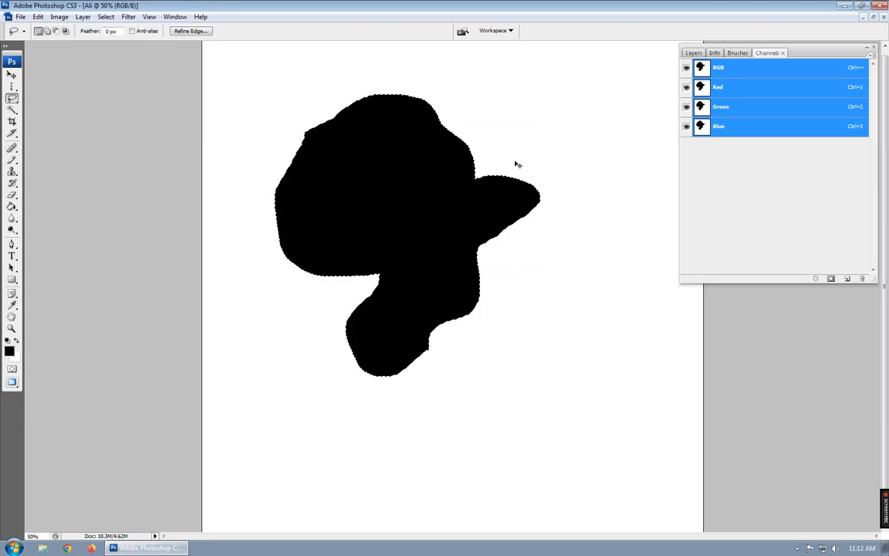
key(ctrl+z)
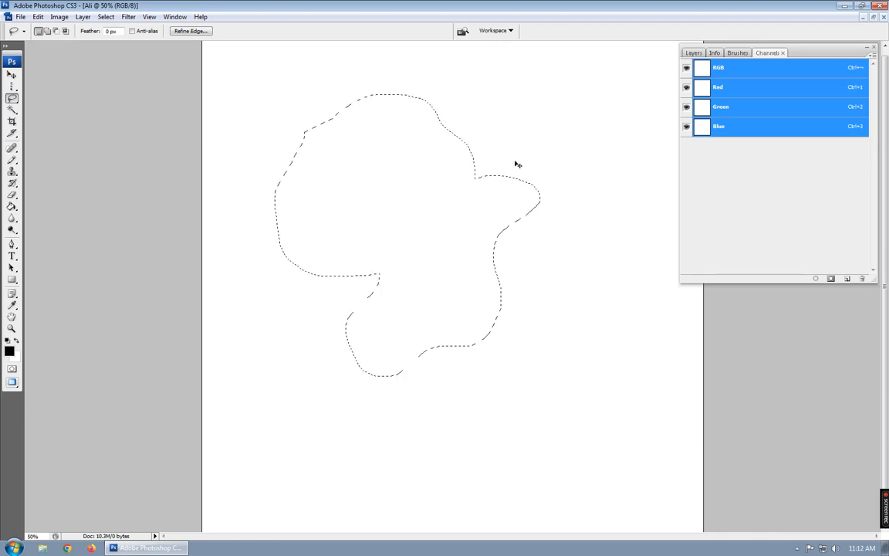
Clear the freehand selection and draw a closed, many-sided straight-edged selection in the canvas with the Polygonal Lasso tool
click(518, 159)
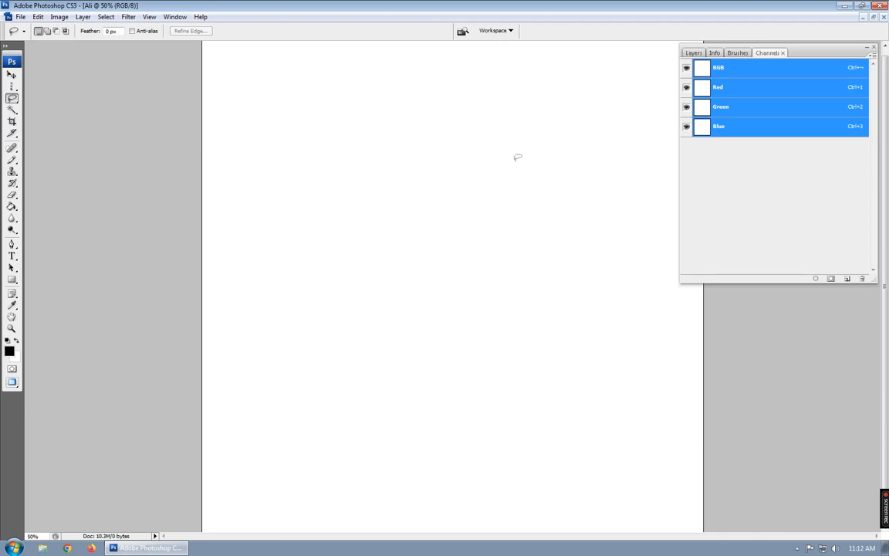
right_click(12, 98)
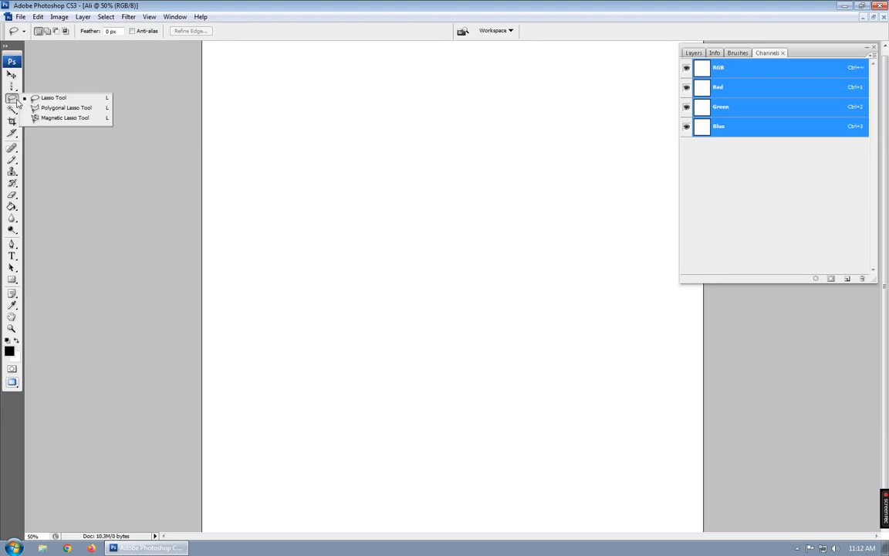
click(36, 109)
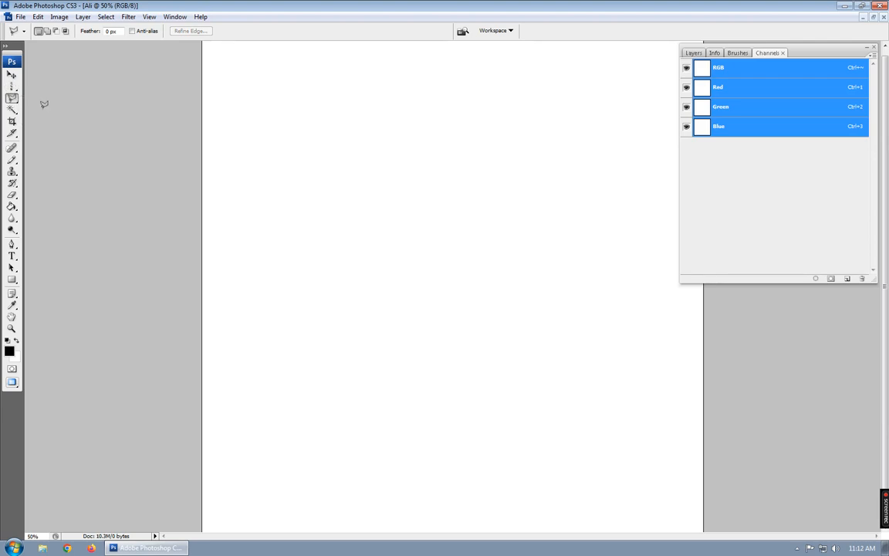
click(472, 144)
click(379, 144)
click(348, 241)
click(294, 329)
click(461, 402)
click(582, 380)
click(603, 264)
click(527, 191)
click(579, 124)
click(472, 119)
click(474, 143)
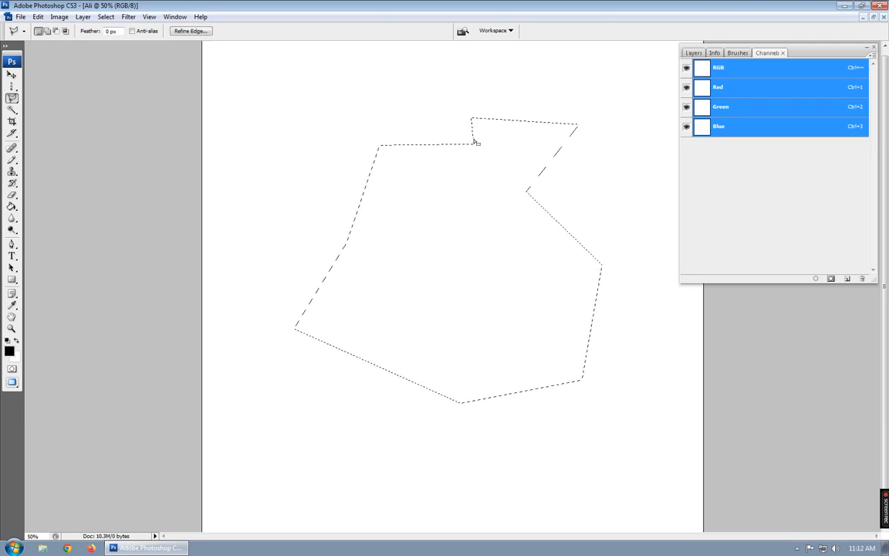
Replace the selection with a closed straight-edged shape that has a raised block on top and a sharp notch on its lower right side
click(414, 180)
click(333, 228)
click(333, 347)
click(403, 413)
click(571, 443)
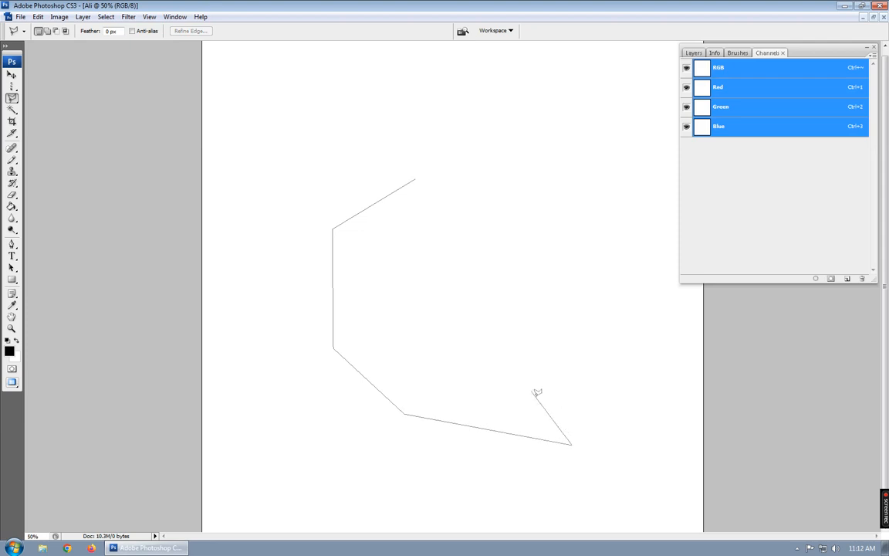
click(496, 349)
click(606, 336)
click(609, 223)
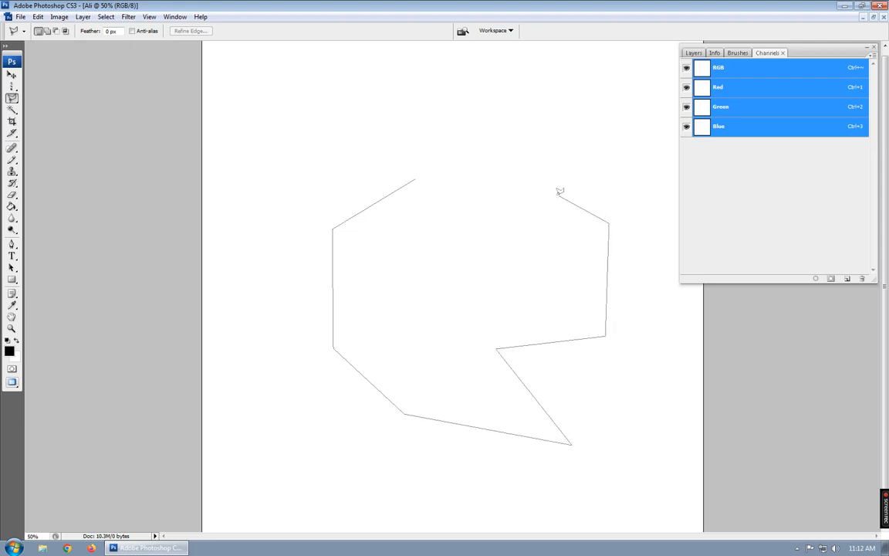
click(505, 202)
click(507, 119)
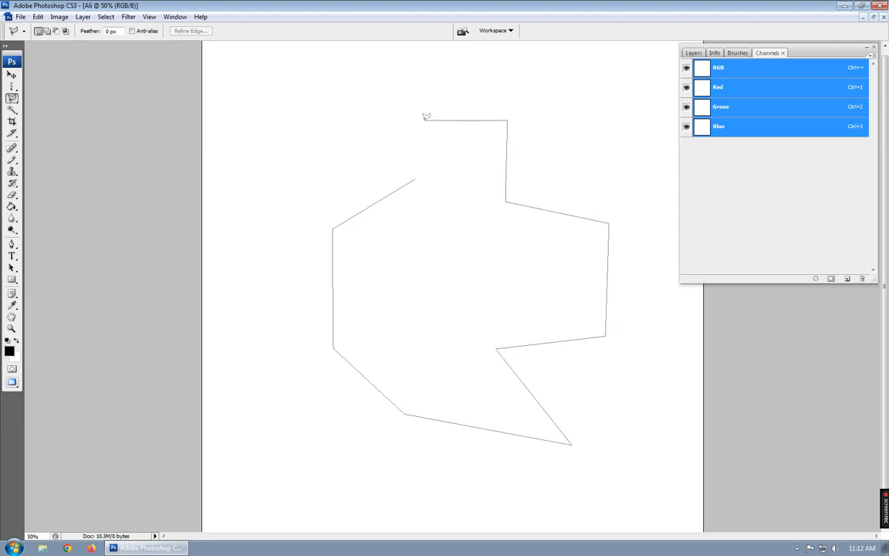
click(423, 119)
click(417, 175)
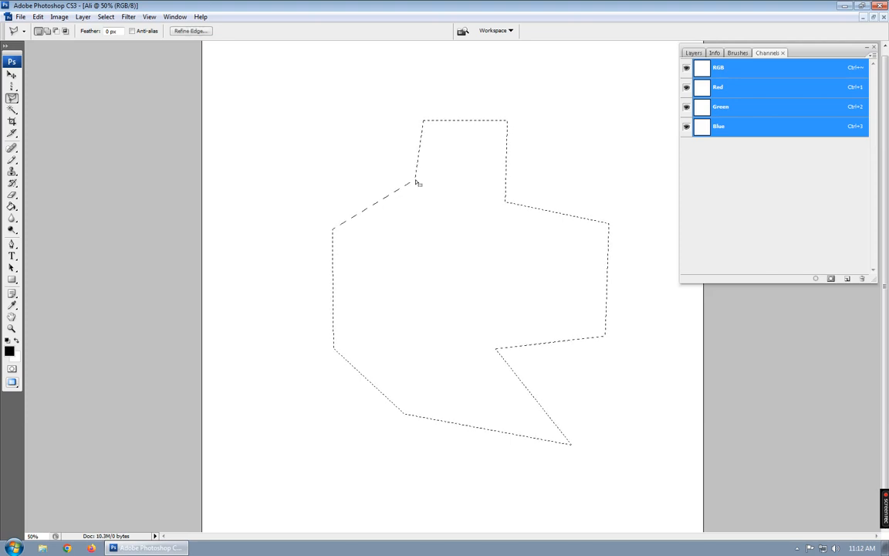
Clear the selection and draw a jagged closed one with the Polygonal Lasso, with two upward spikes and two points on its right side
key(ctrl+d)
click(377, 171)
click(317, 227)
click(326, 347)
click(437, 443)
click(589, 401)
click(535, 353)
click(621, 311)
click(444, 289)
click(618, 169)
click(513, 75)
click(464, 199)
click(389, 75)
click(359, 108)
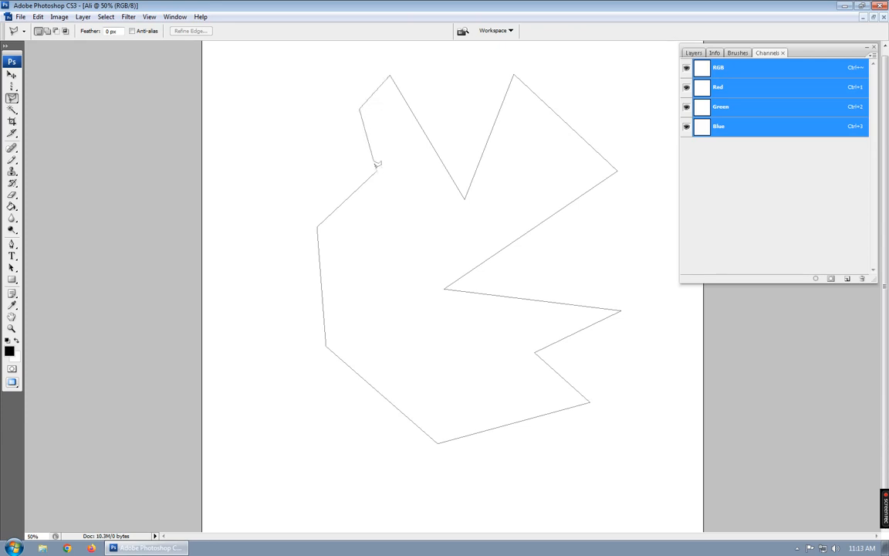
double_click(369, 140)
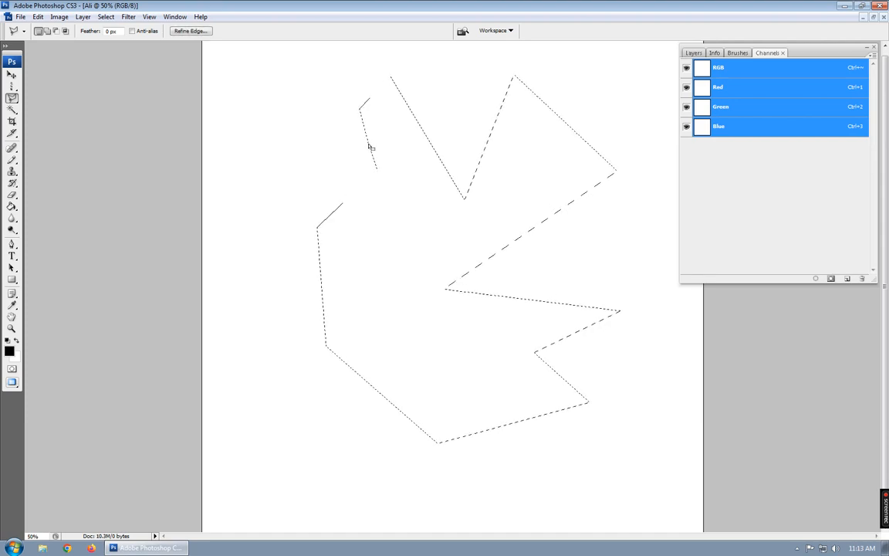
Stroke the inside of the jagged selection 20 px wide in black, Normal mode at 100% opacity, then undo the stroke
right_click(402, 243)
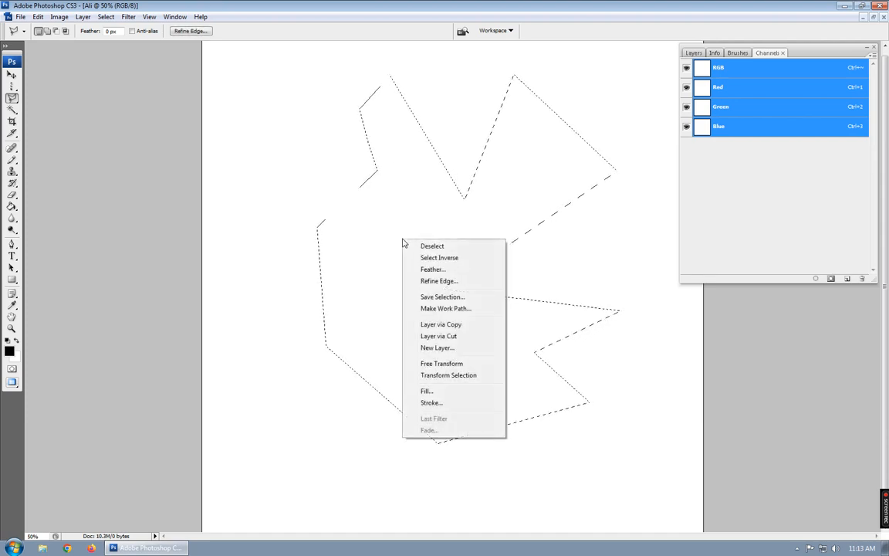
click(429, 402)
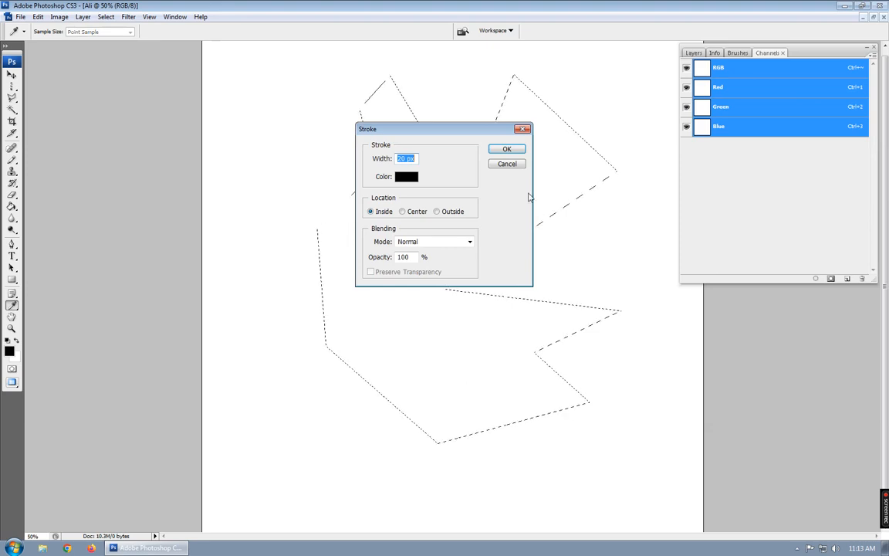
click(507, 150)
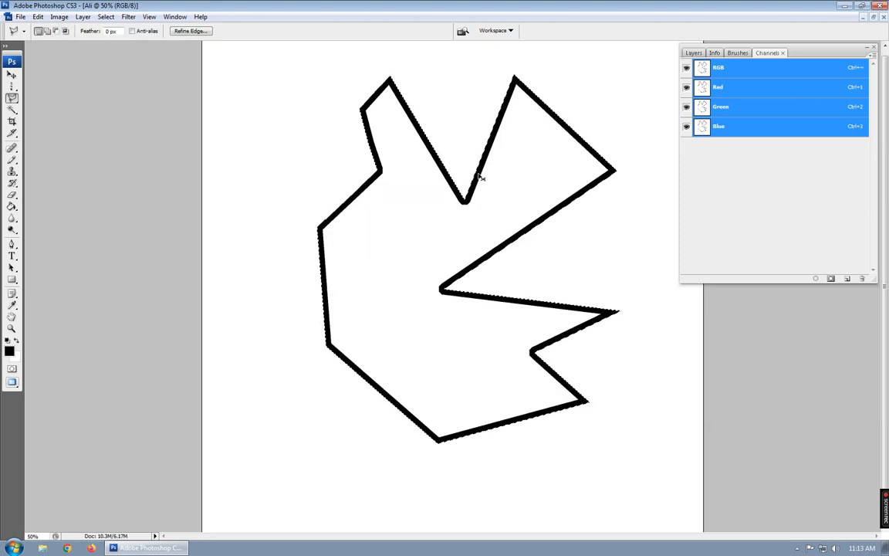
key(ctrl+z)
Fill the jagged selection with the foreground color in Normal mode at 100% opacity, then undo the fill and deselect
right_click(403, 238)
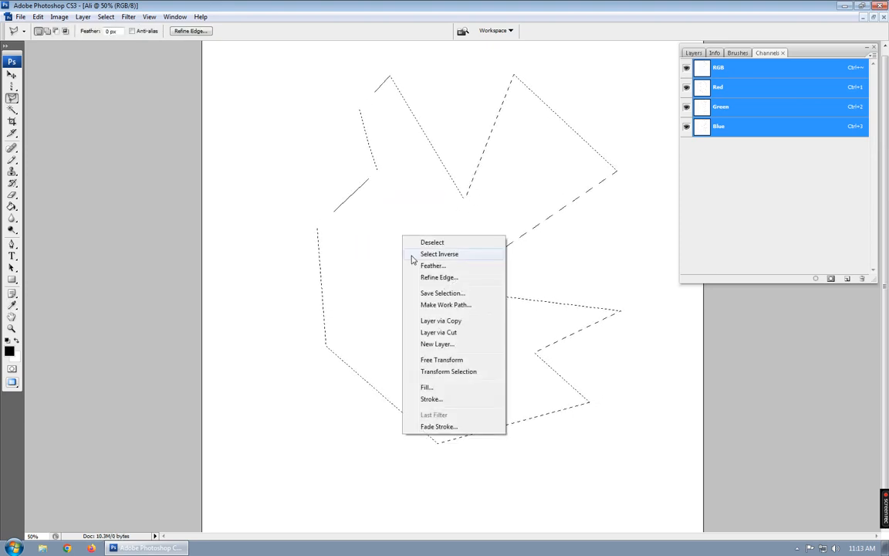
click(449, 386)
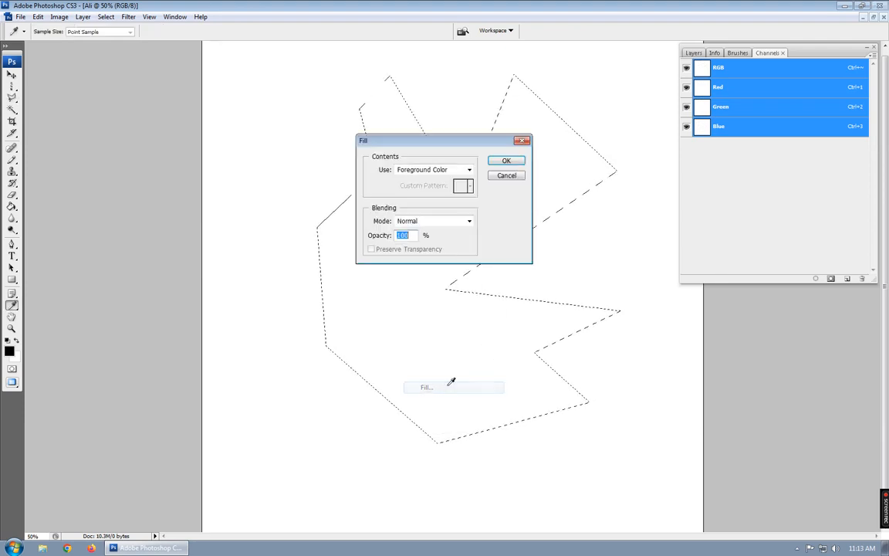
click(519, 163)
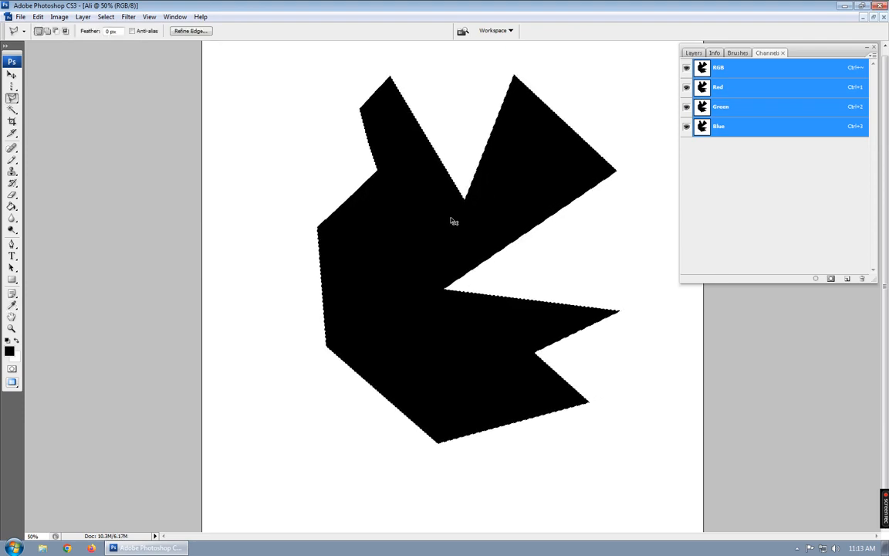
key(ctrl+z)
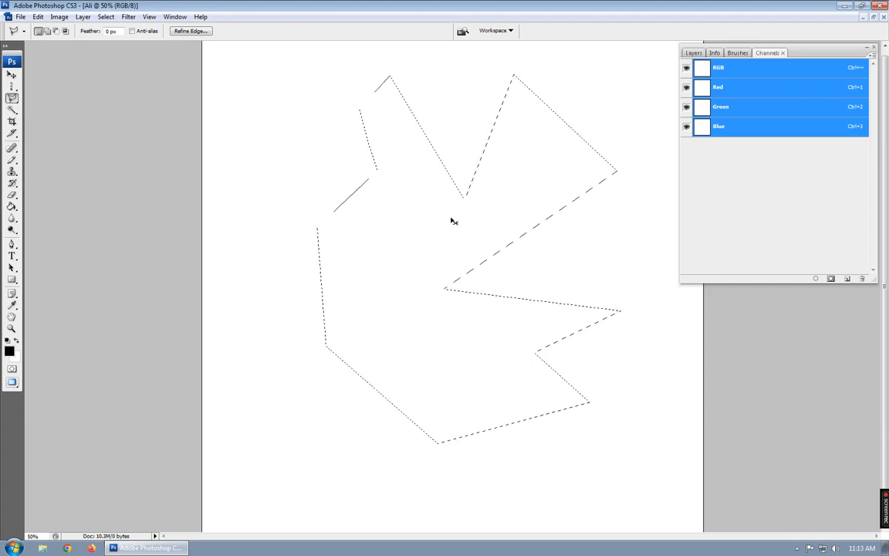
key(ctrl+d)
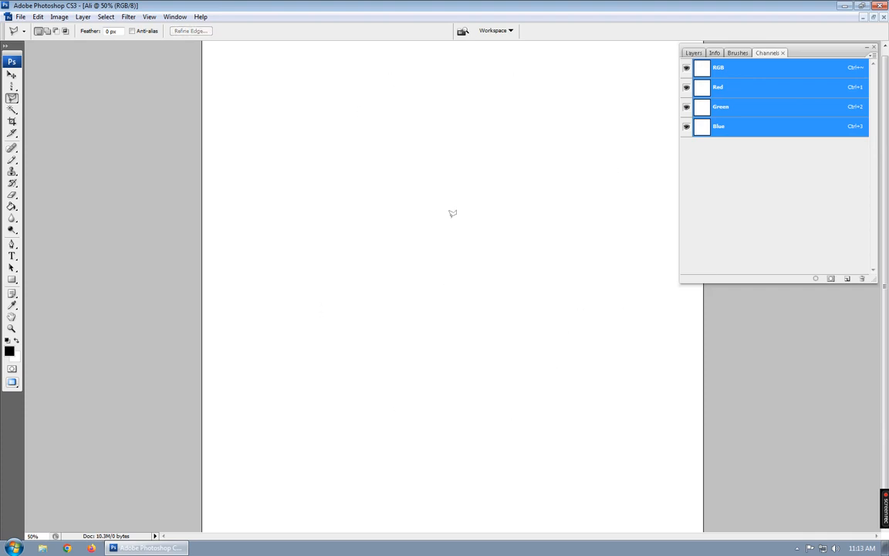
key(ctrl+minus)
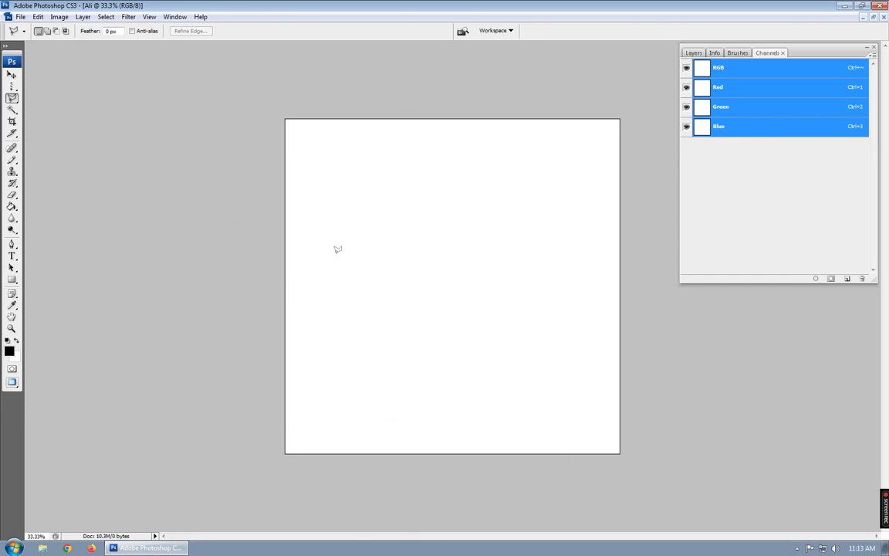
key(Tab)
key(Tab)
key(Tab)
key(Tab)
click(132, 31)
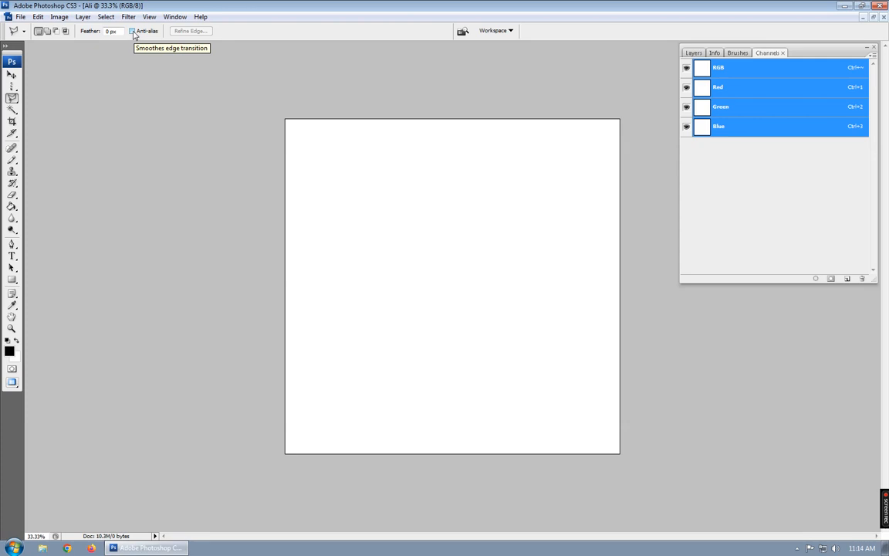
Review the General preferences with Image Interpolation on Nearest Neighbor (preserve hard edges), then the Interface, File Handling and Performance preferences, and accept them
click(38, 17)
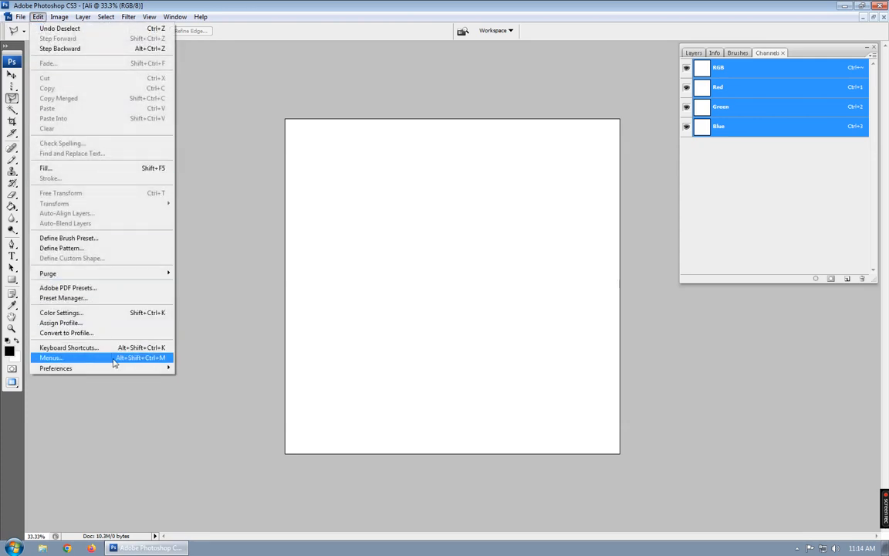
mouse_move(114, 369)
click(202, 369)
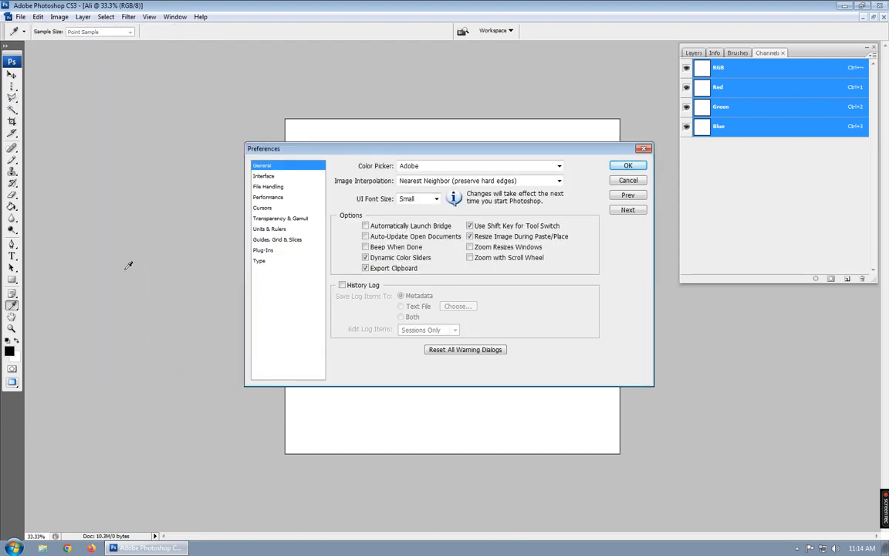
click(440, 181)
click(432, 188)
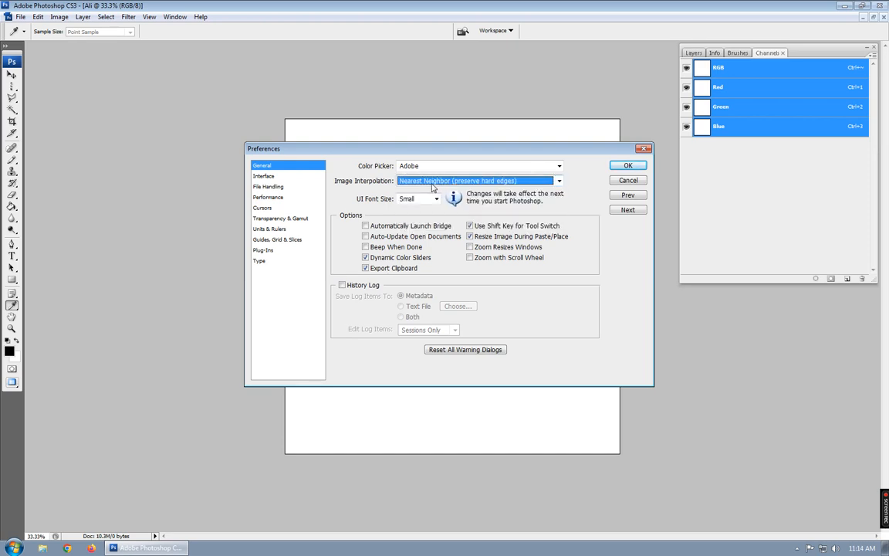
click(627, 211)
click(627, 211)
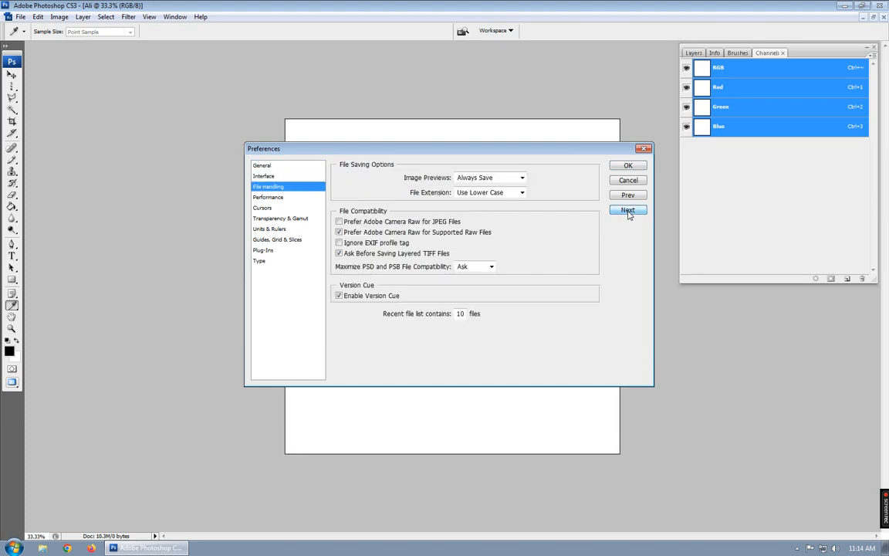
click(628, 211)
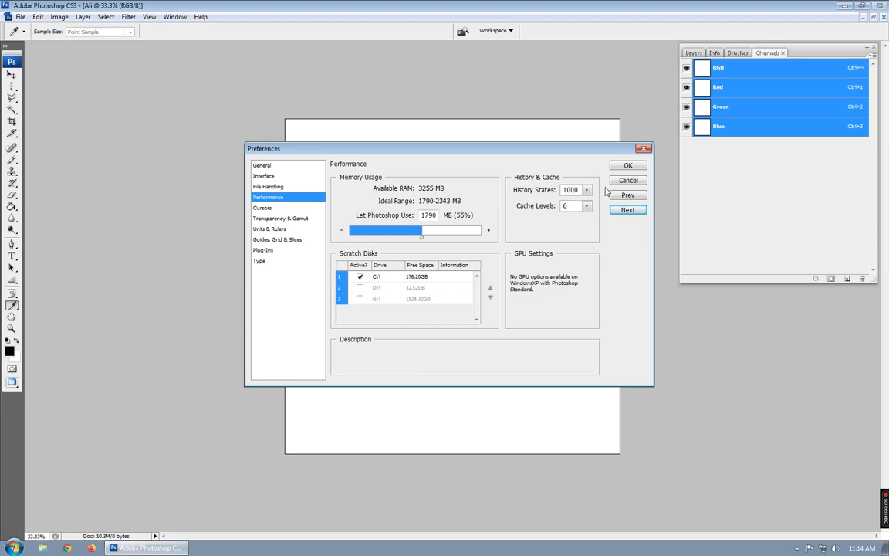
click(627, 165)
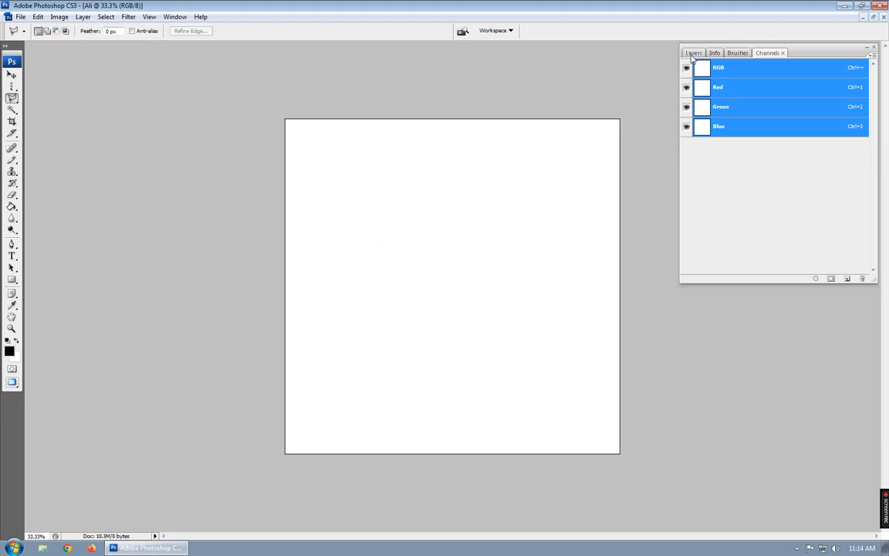
Move the panel group closer to the canvas and separate Layers, Brushes and Info from Channels as individual floating panels
drag(797, 52, 747, 76)
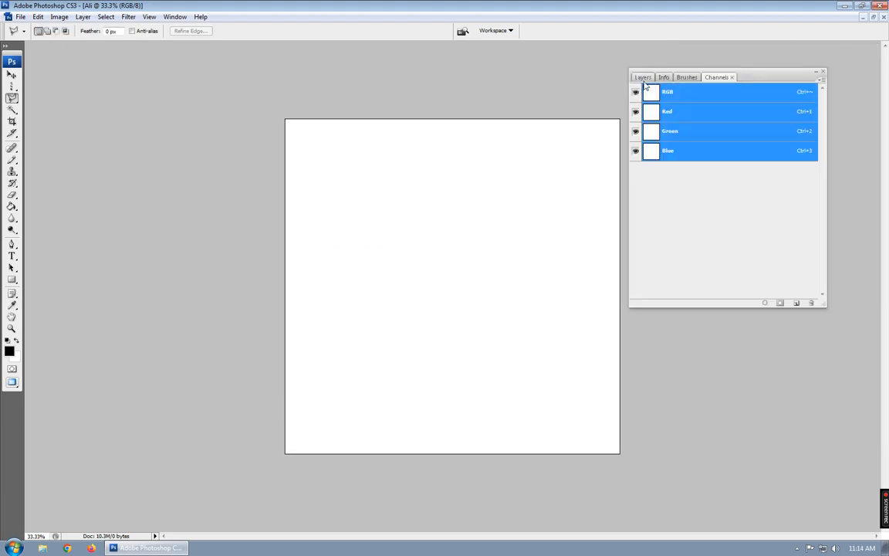
mouse_move(643, 81)
mouse_down()
mouse_move(347, 107)
mouse_move(173, 105)
mouse_up()
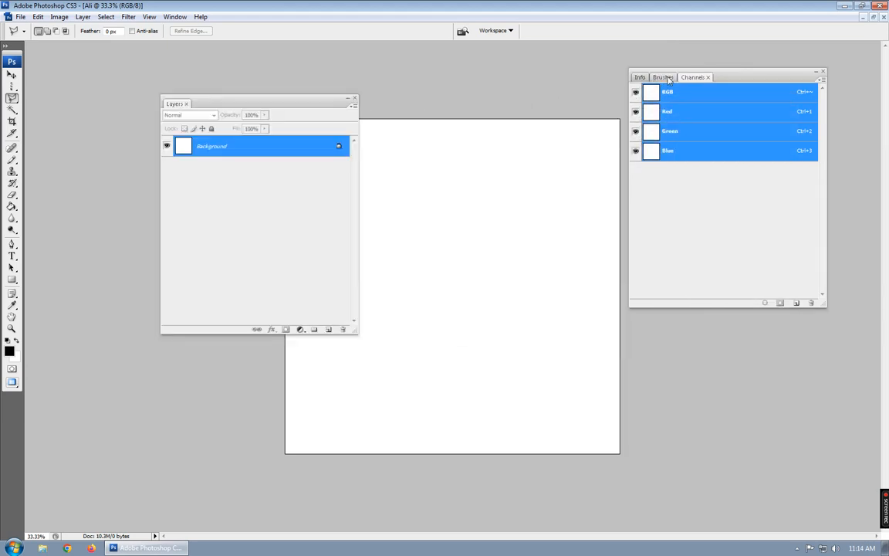
drag(663, 83, 408, 274)
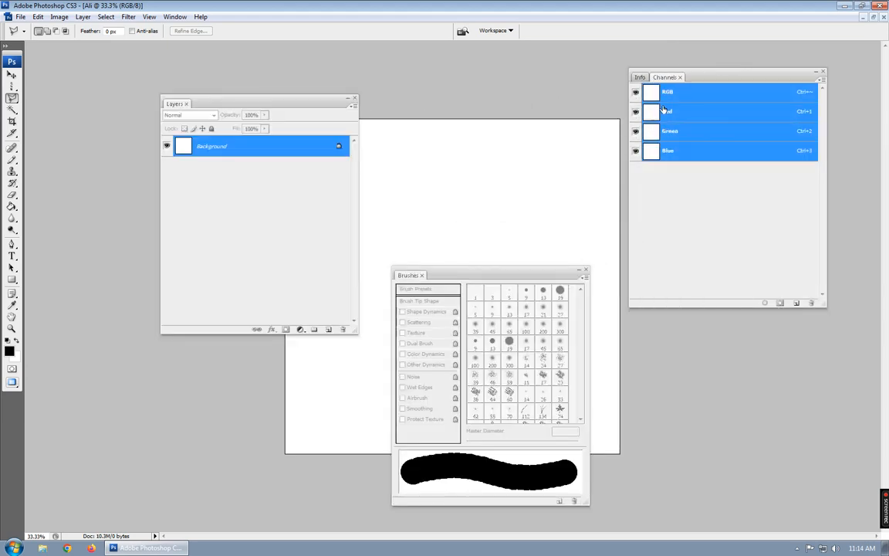
drag(643, 79, 421, 68)
Regroup the floating Info, Brushes and Layers panels with Channels into a single panel group
drag(530, 59, 752, 83)
mouse_move(528, 277)
mouse_down()
mouse_move(741, 179)
mouse_move(765, 85)
mouse_up()
mouse_move(306, 103)
mouse_down()
mouse_move(802, 157)
mouse_move(774, 80)
mouse_move(819, 65)
mouse_up()
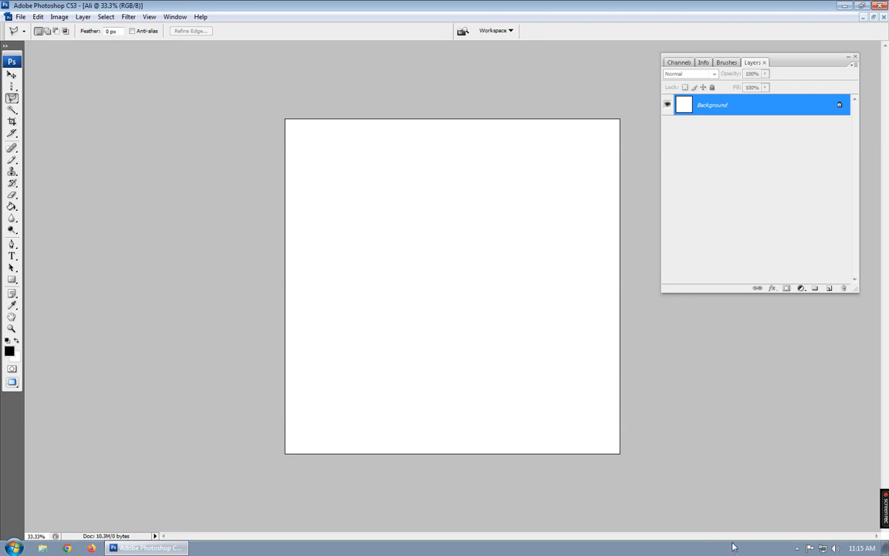
click(797, 548)
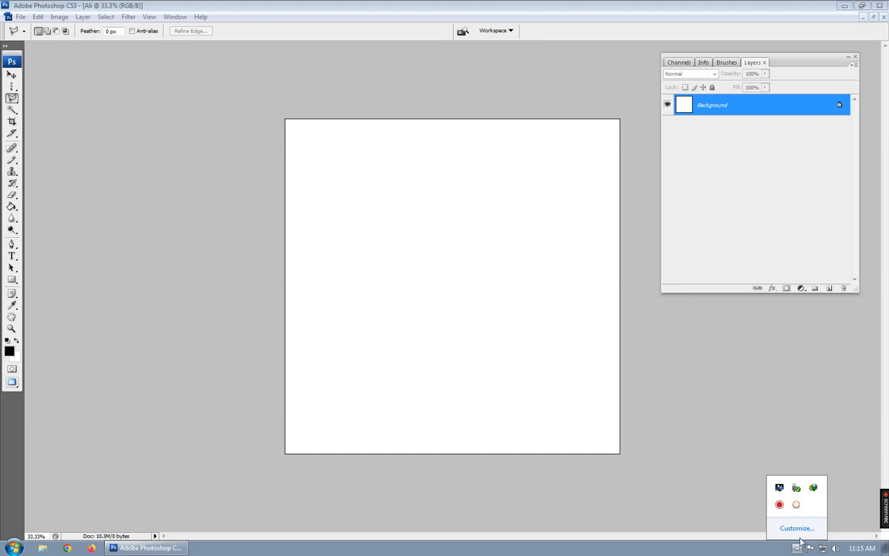
right_click(793, 505)
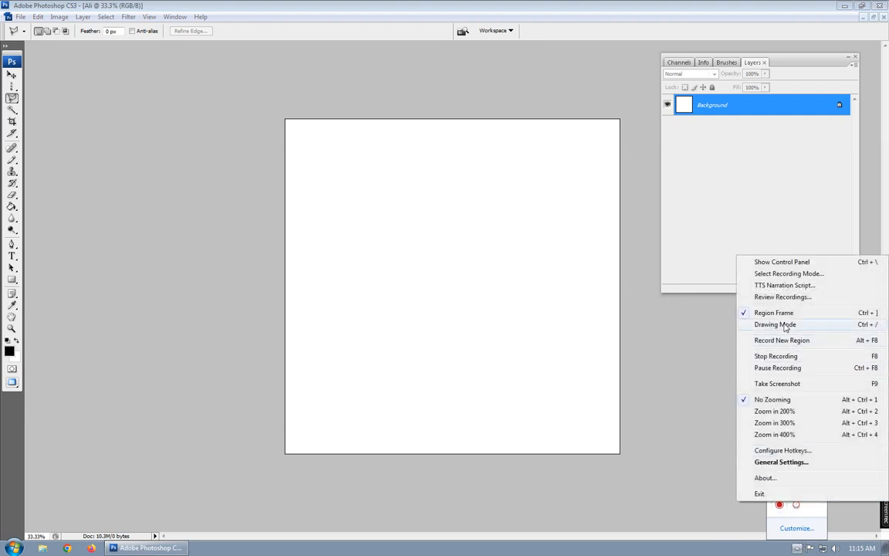
click(781, 262)
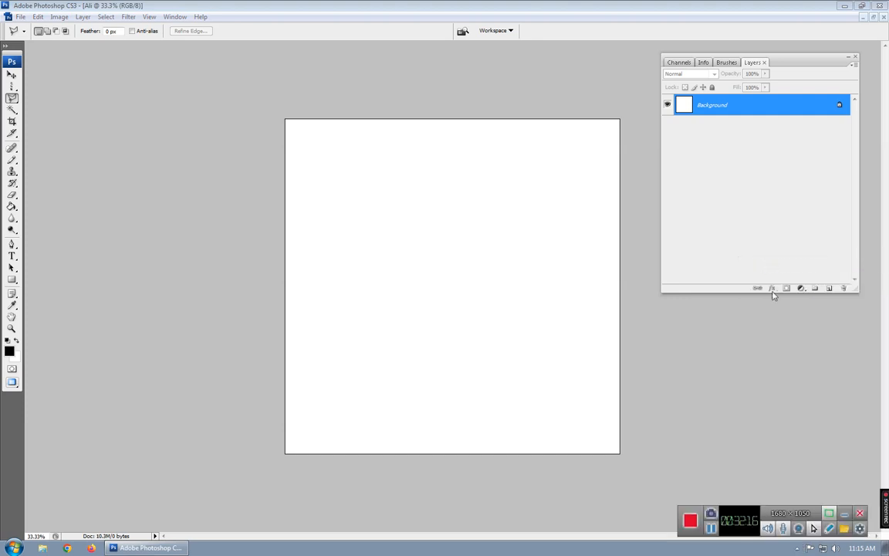